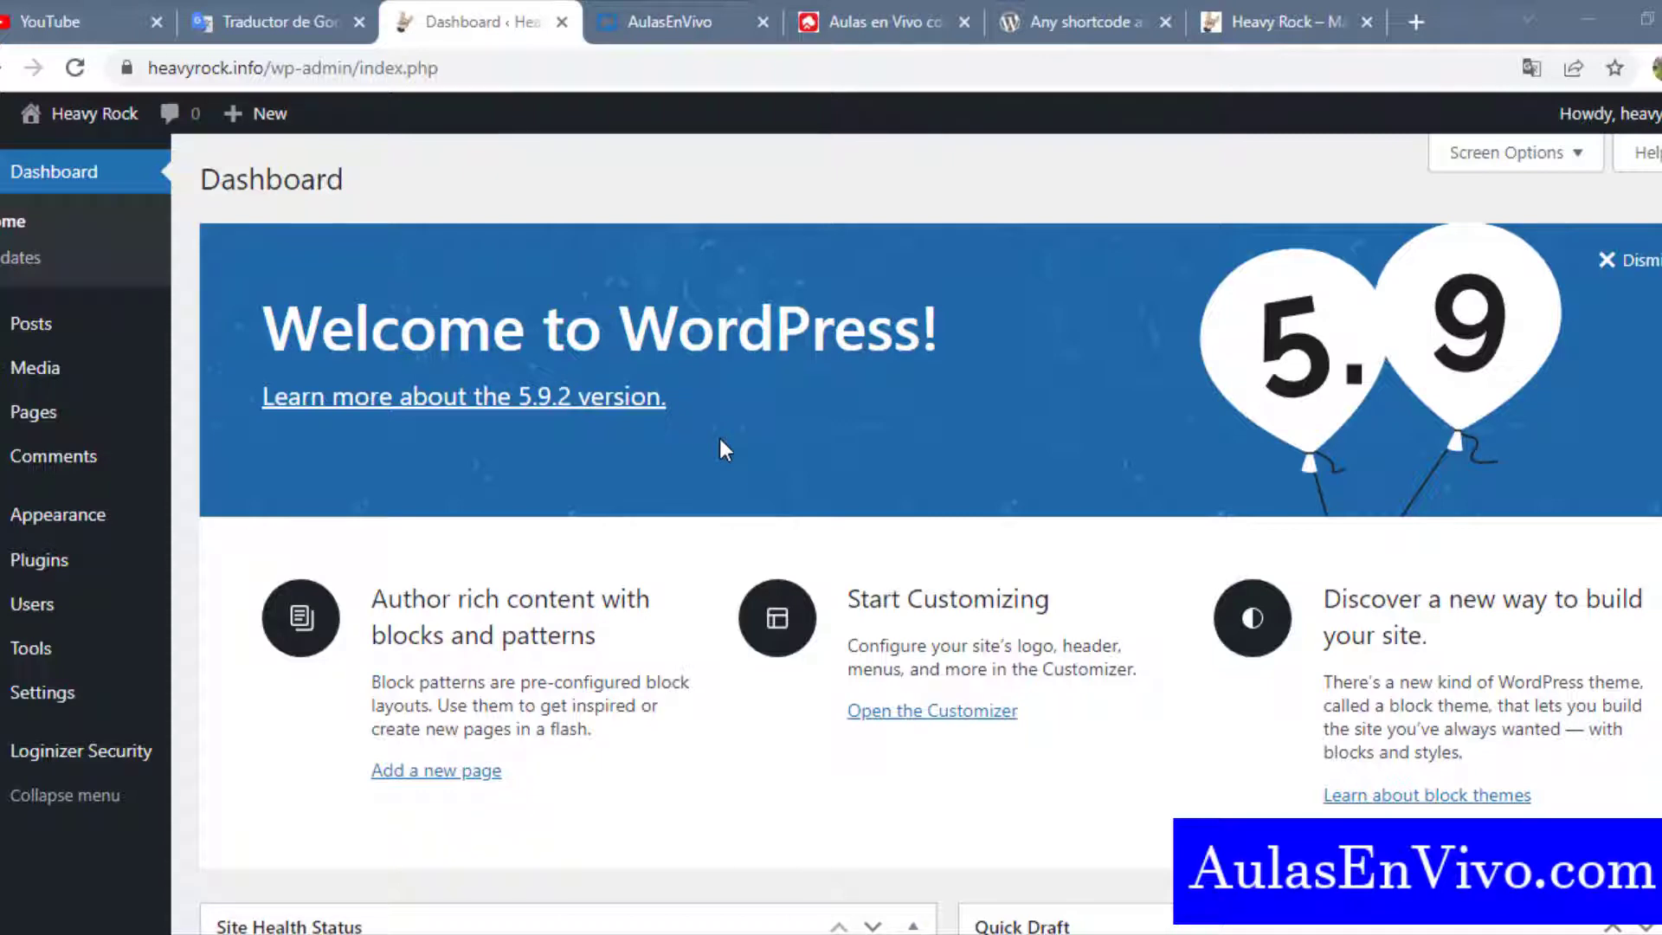
Go to the Add Plugins page through the Plugins sidebar menu
mouse_move(58, 567)
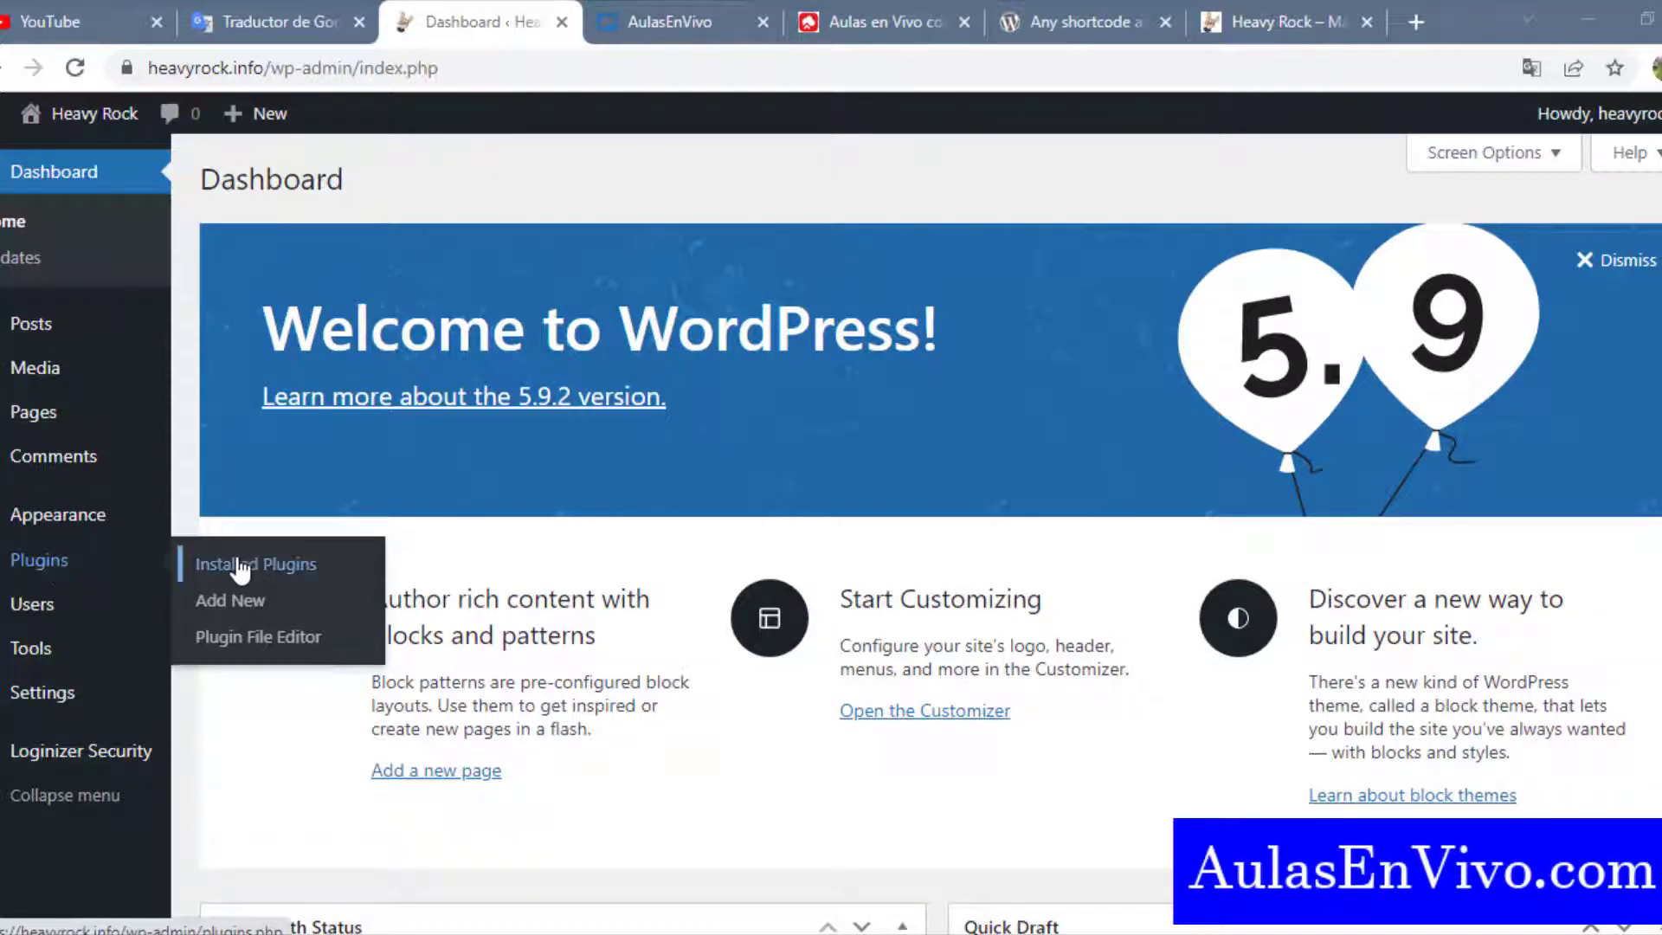
left_click(232, 599)
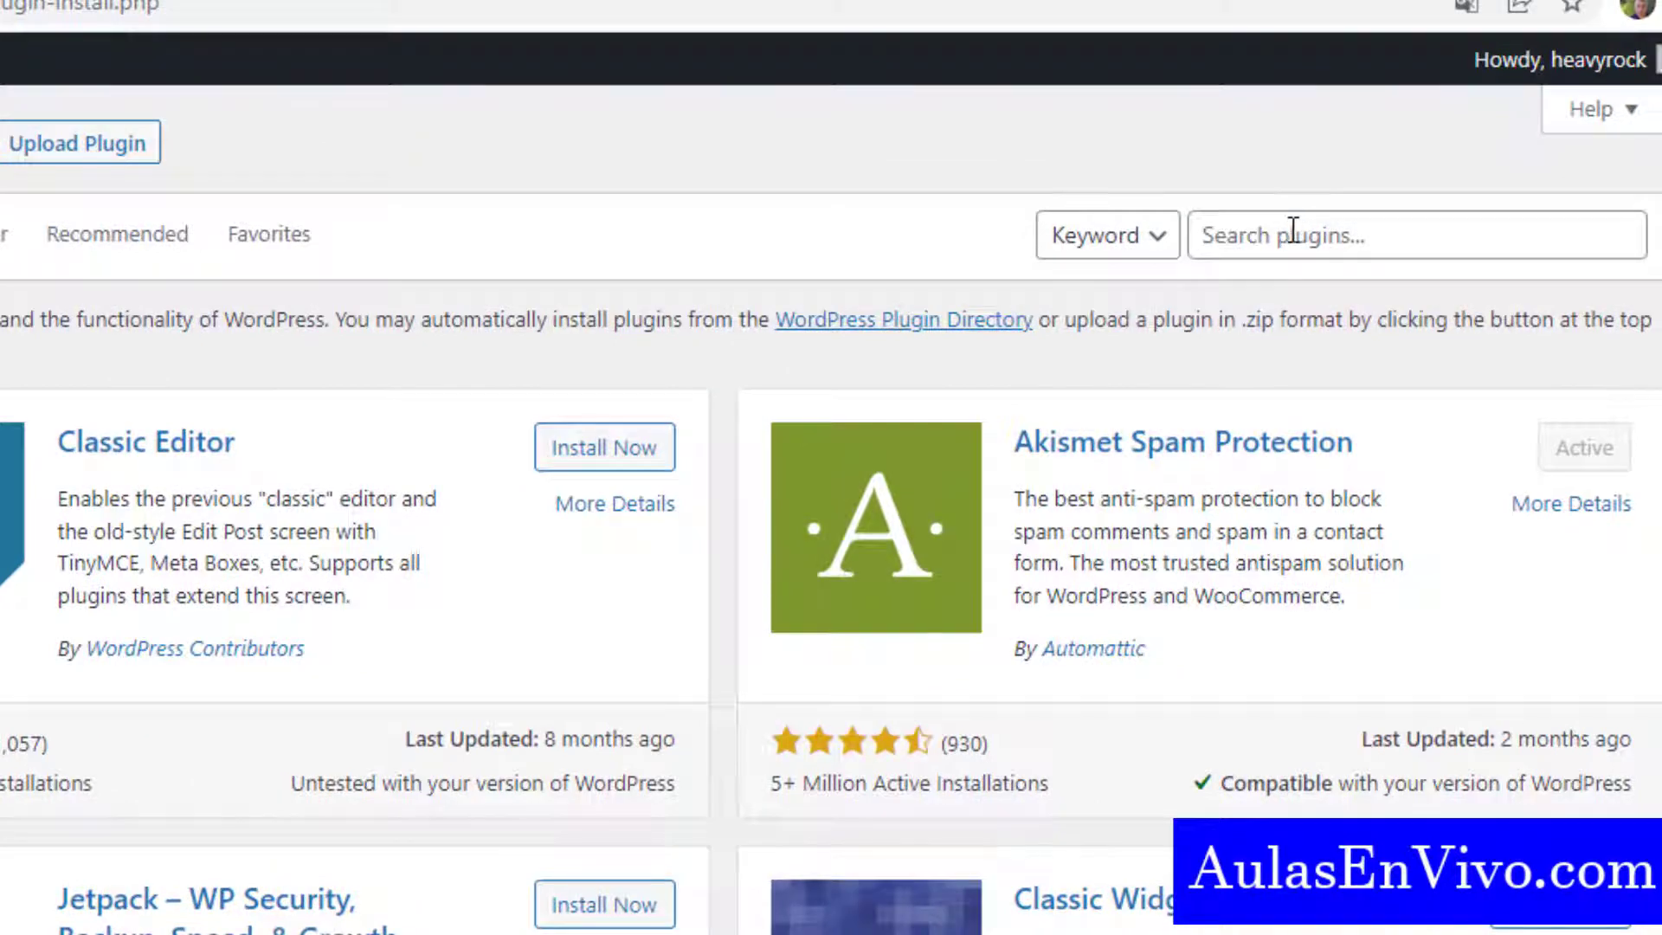
Search plugins for 'bigbluebutton', then install and activate the BigBlueButton plugin
left_click(1299, 232)
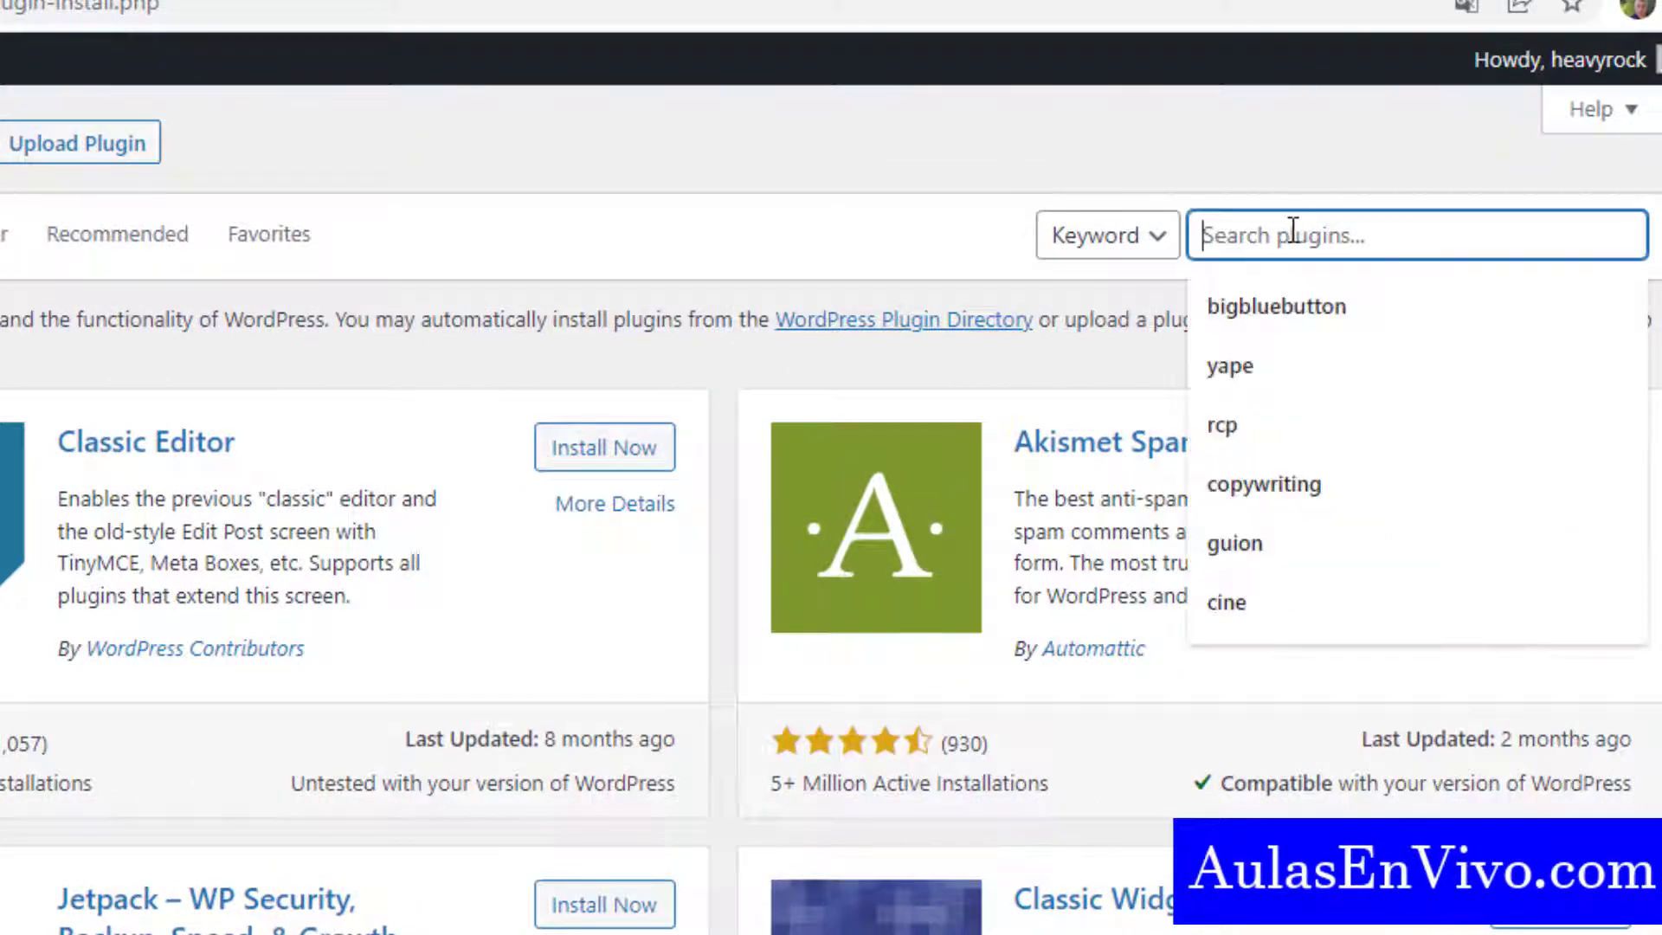
left_click(1288, 310)
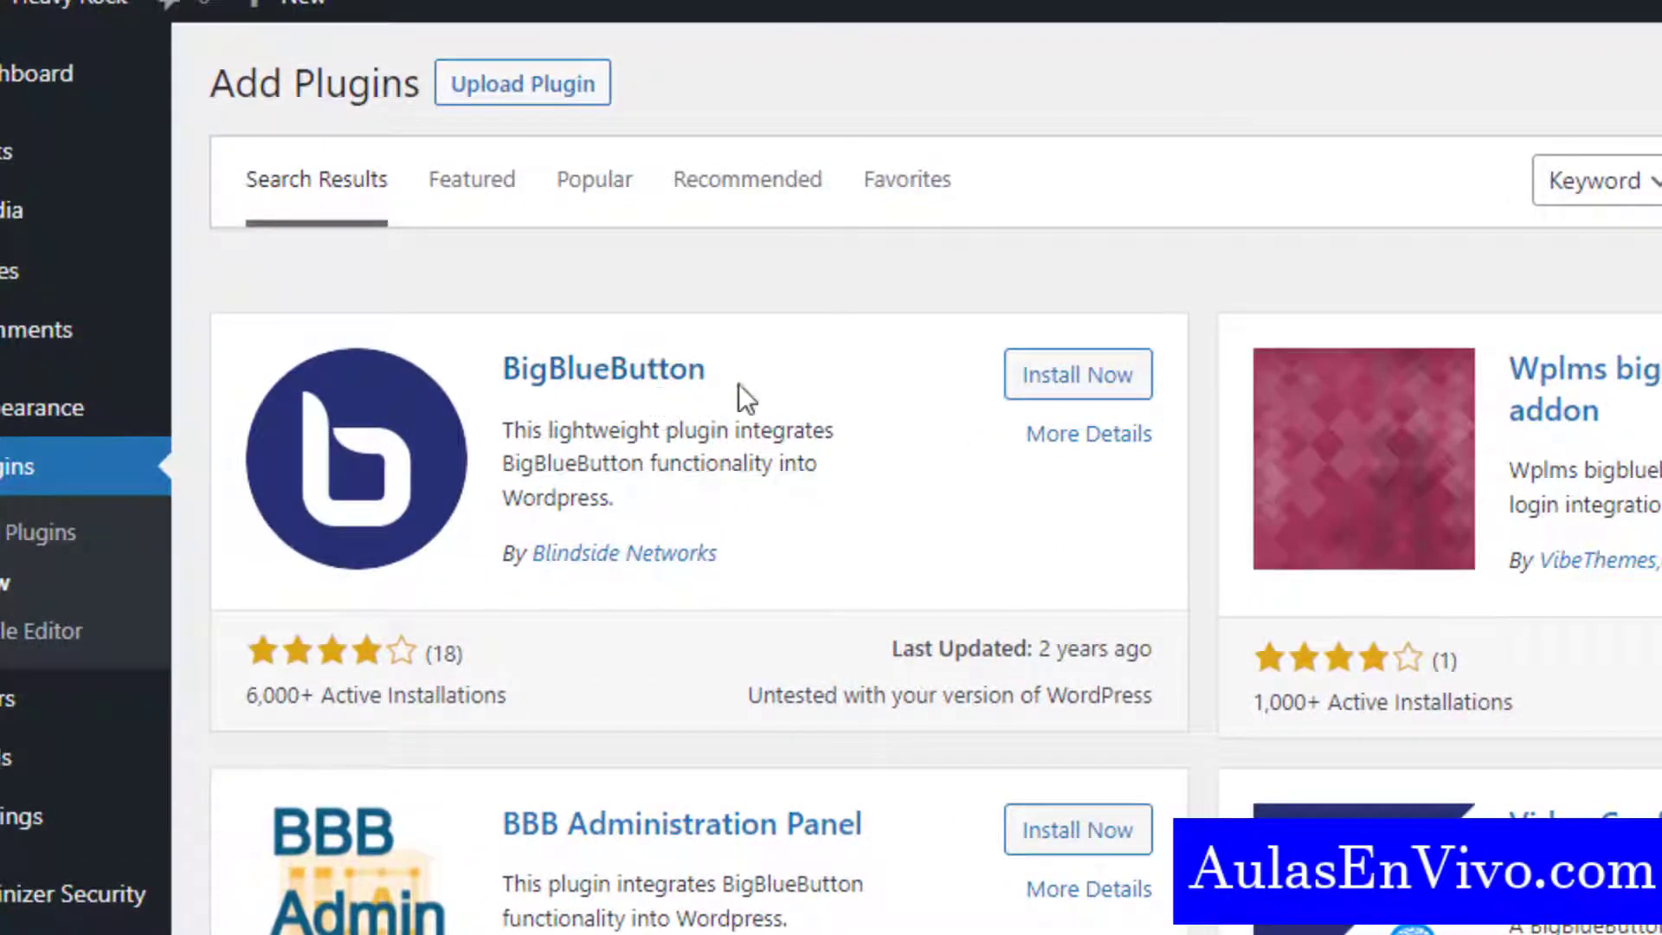
left_click(1065, 380)
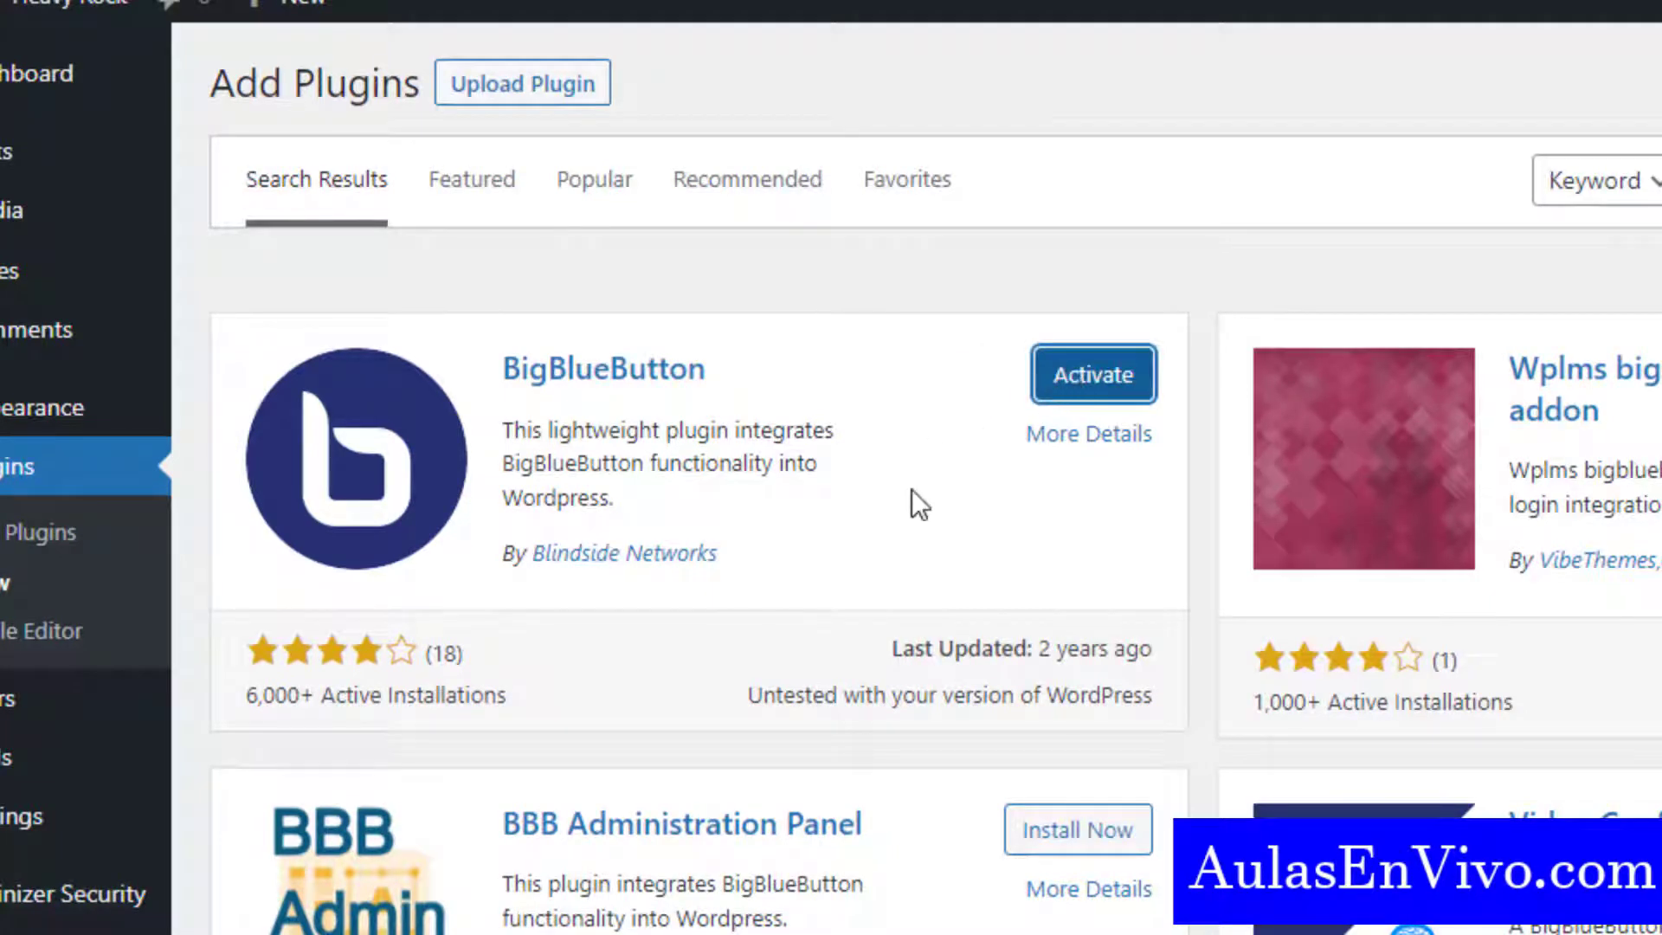
left_click(1099, 374)
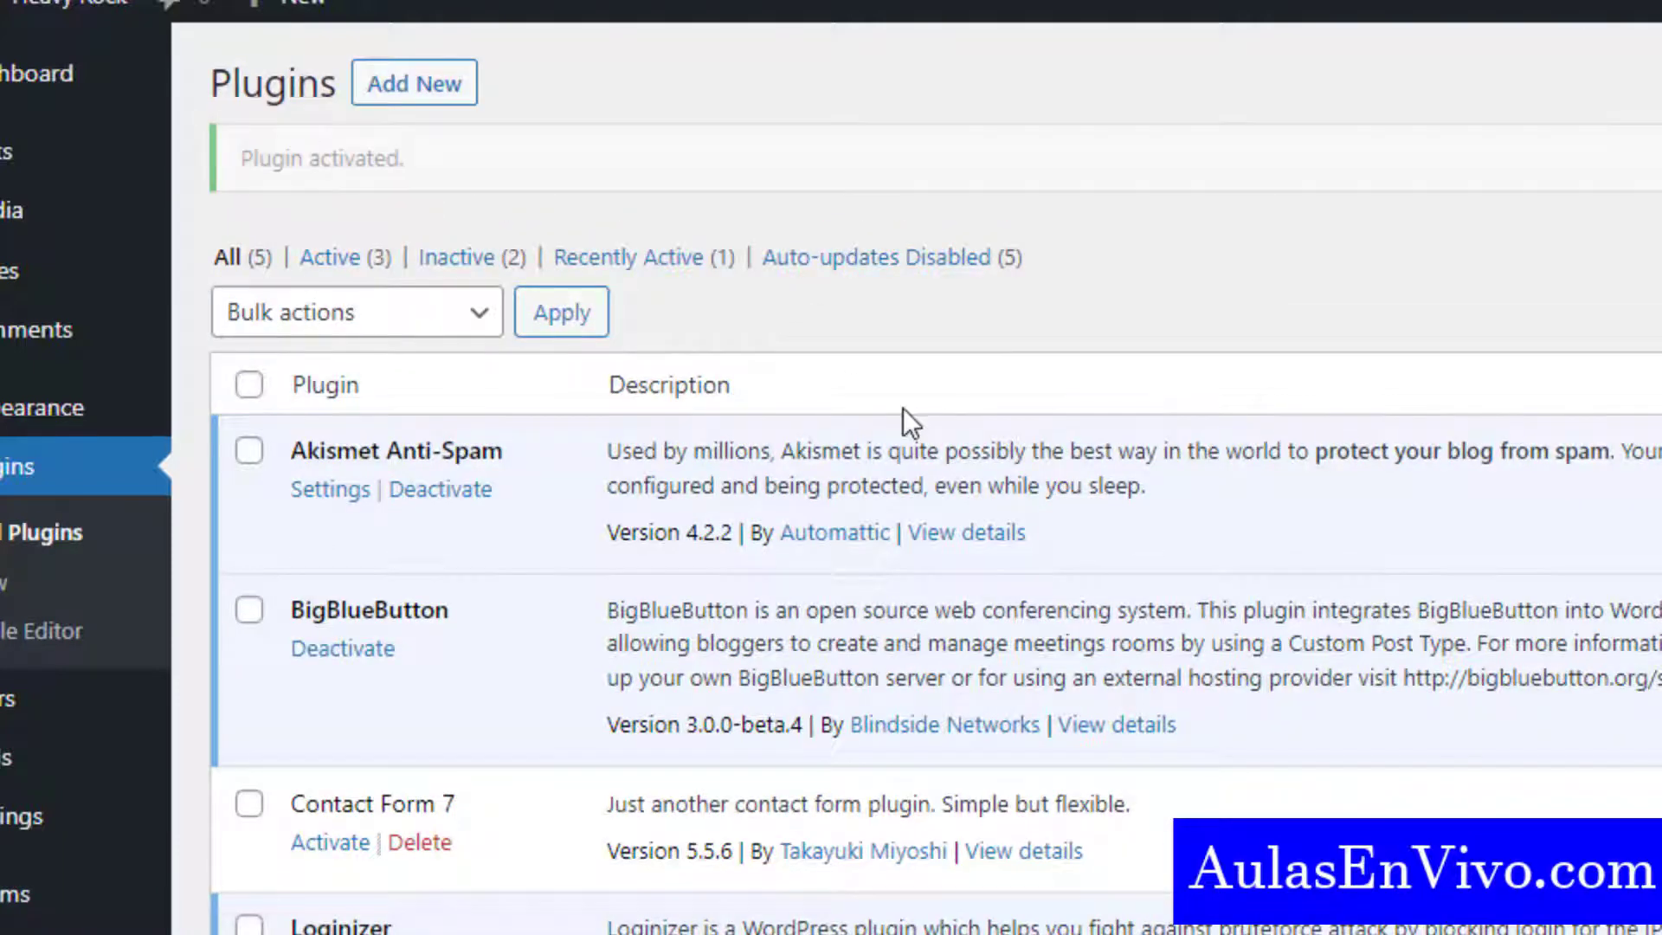
scroll(922, 361, "down", 2)
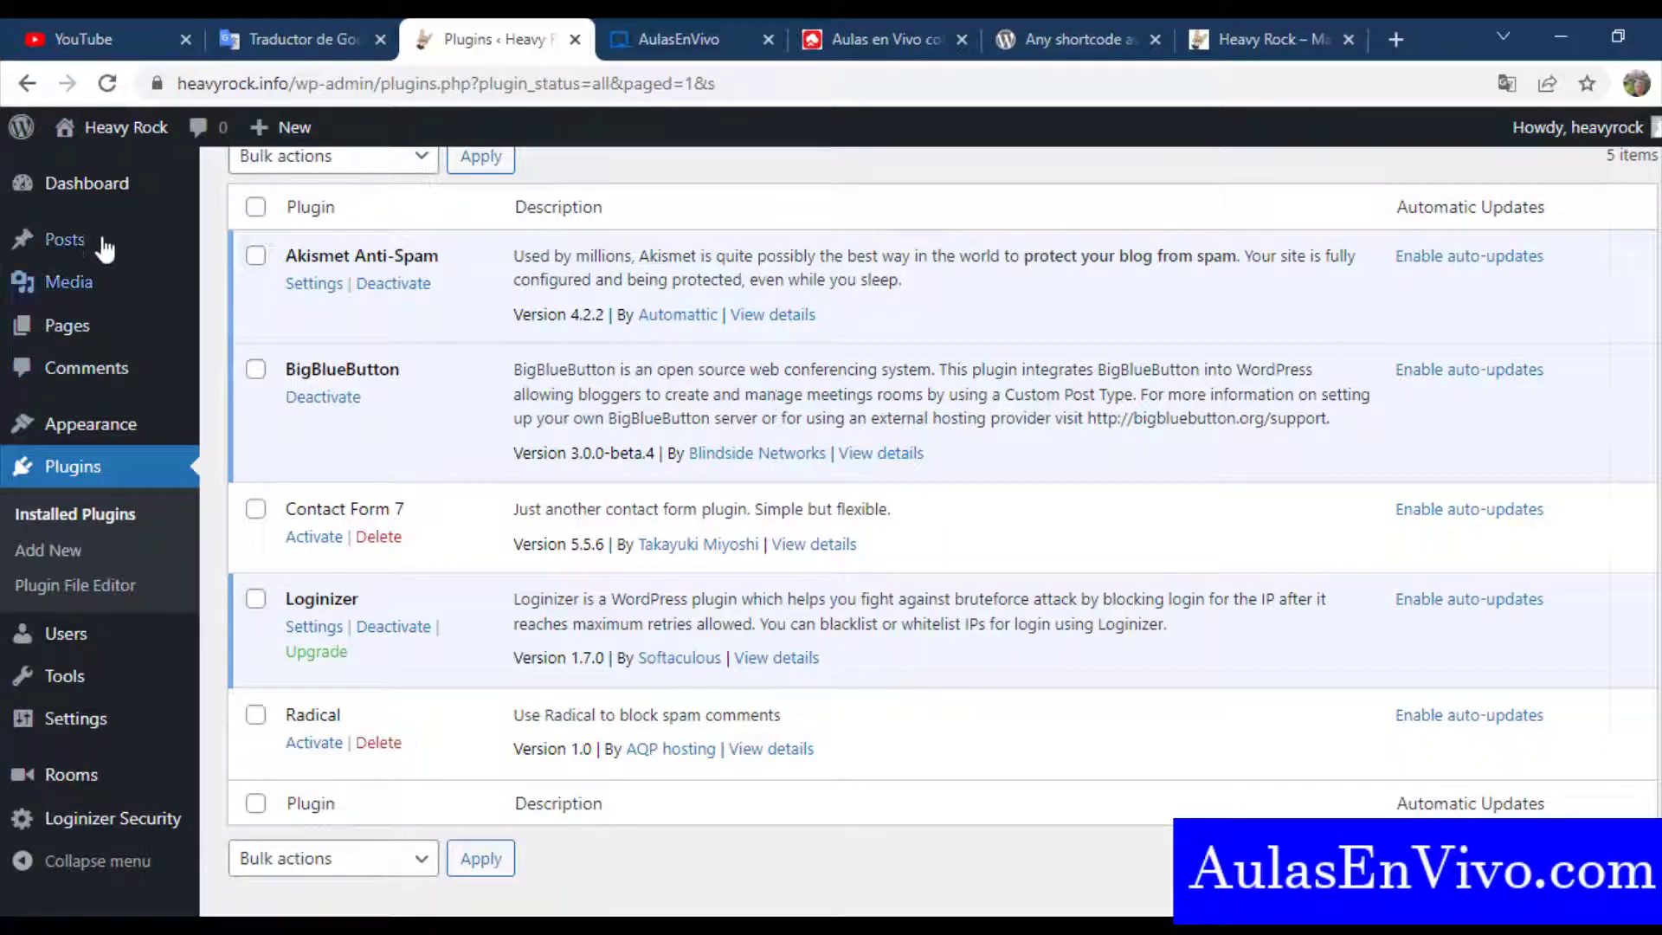
mouse_move(105, 249)
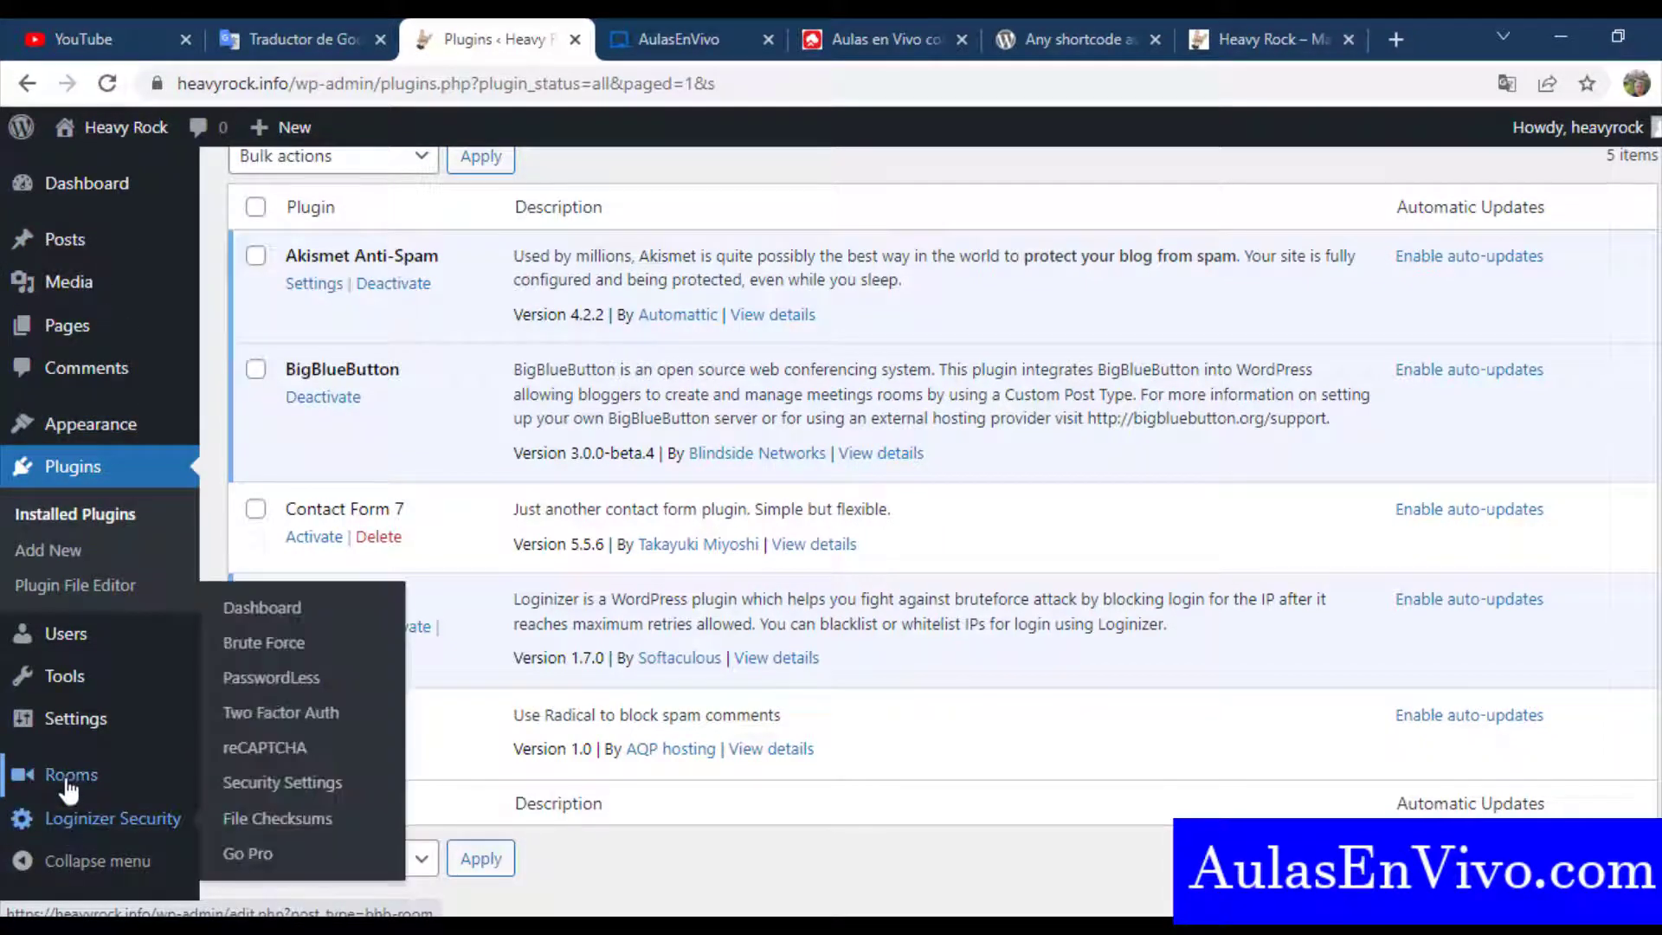
mouse_move(69, 785)
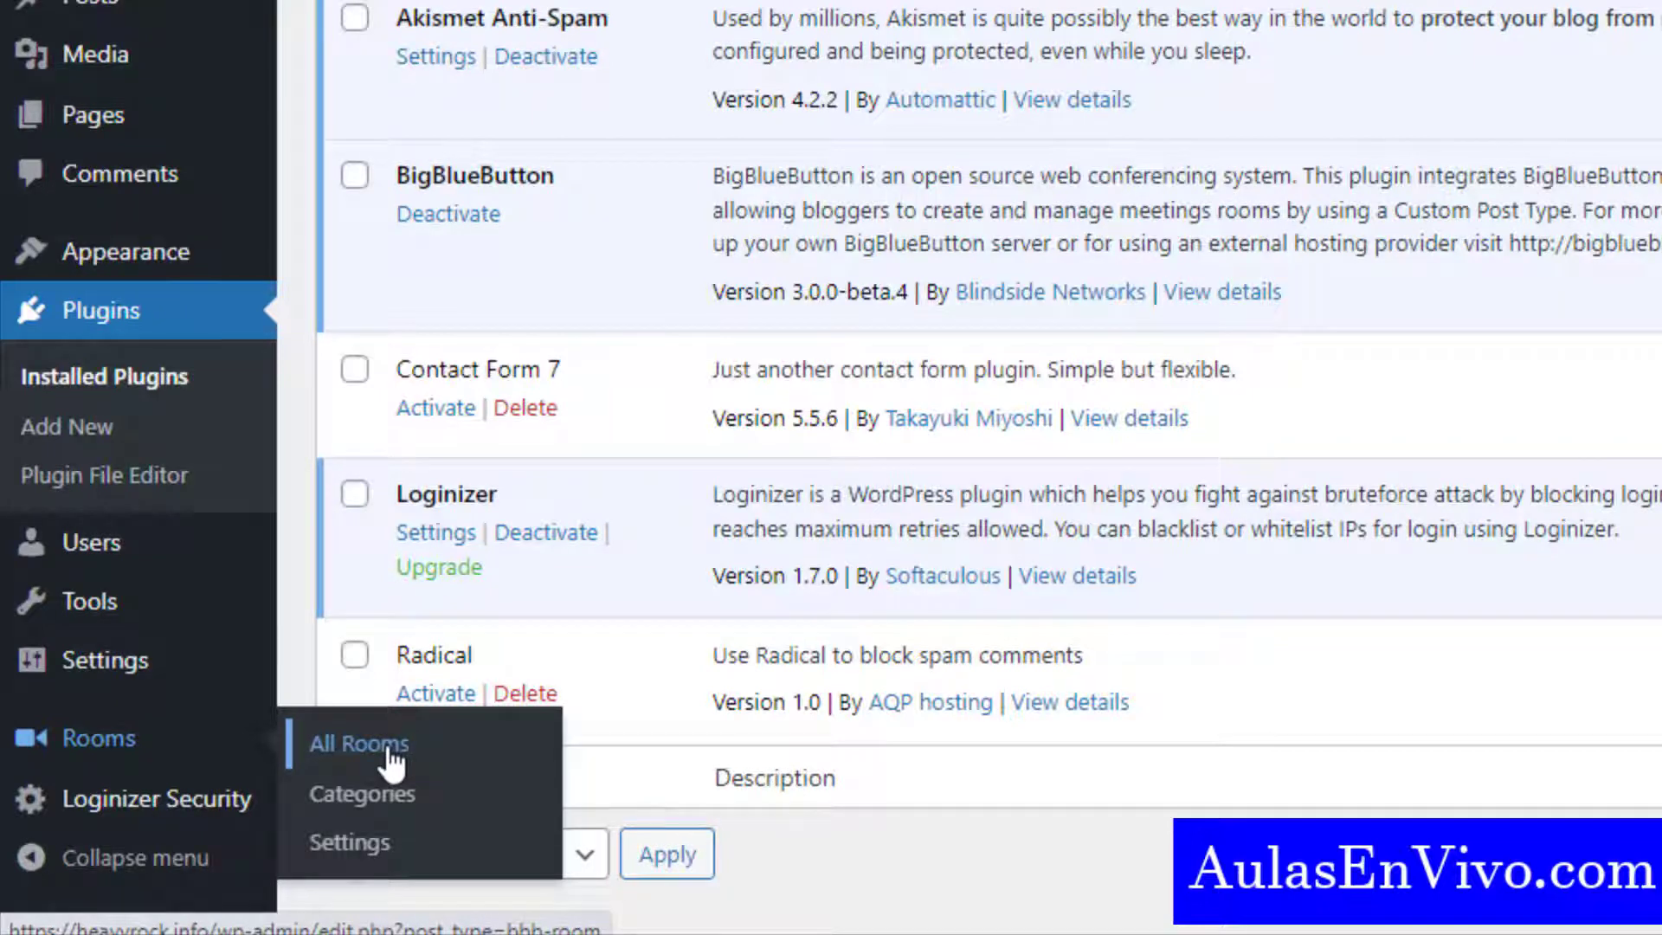
mouse_move(69, 762)
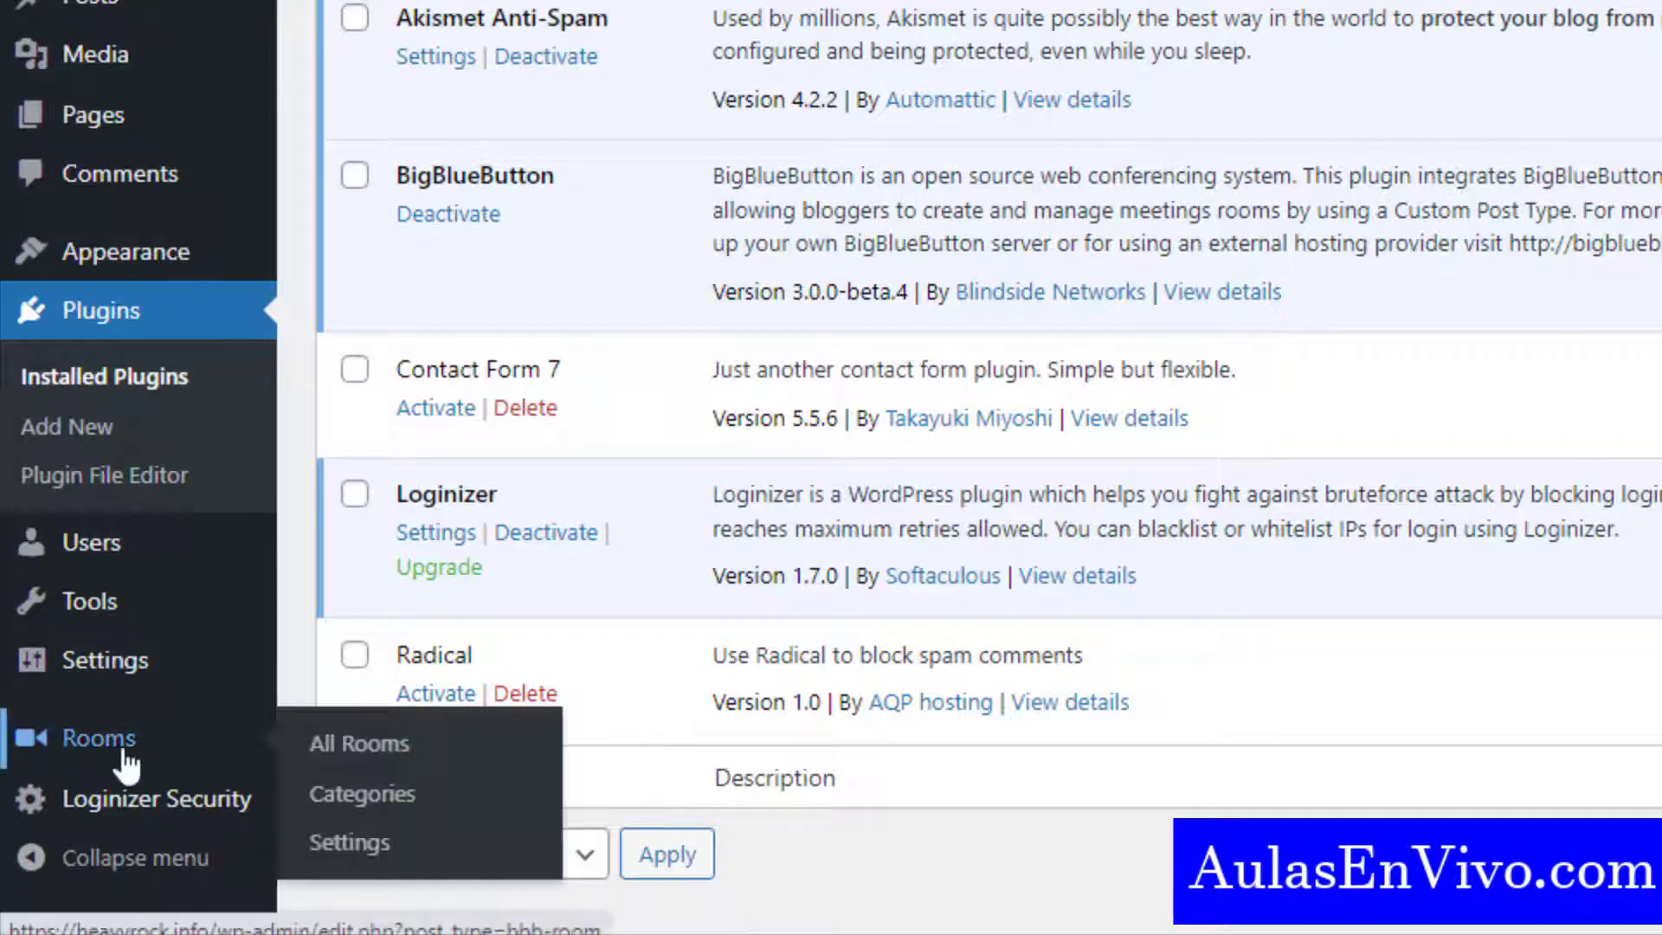
Review the BigBlueButton room server EndPoint and Shared Secret, then switch to the AulasEnVivo account
left_click(337, 857)
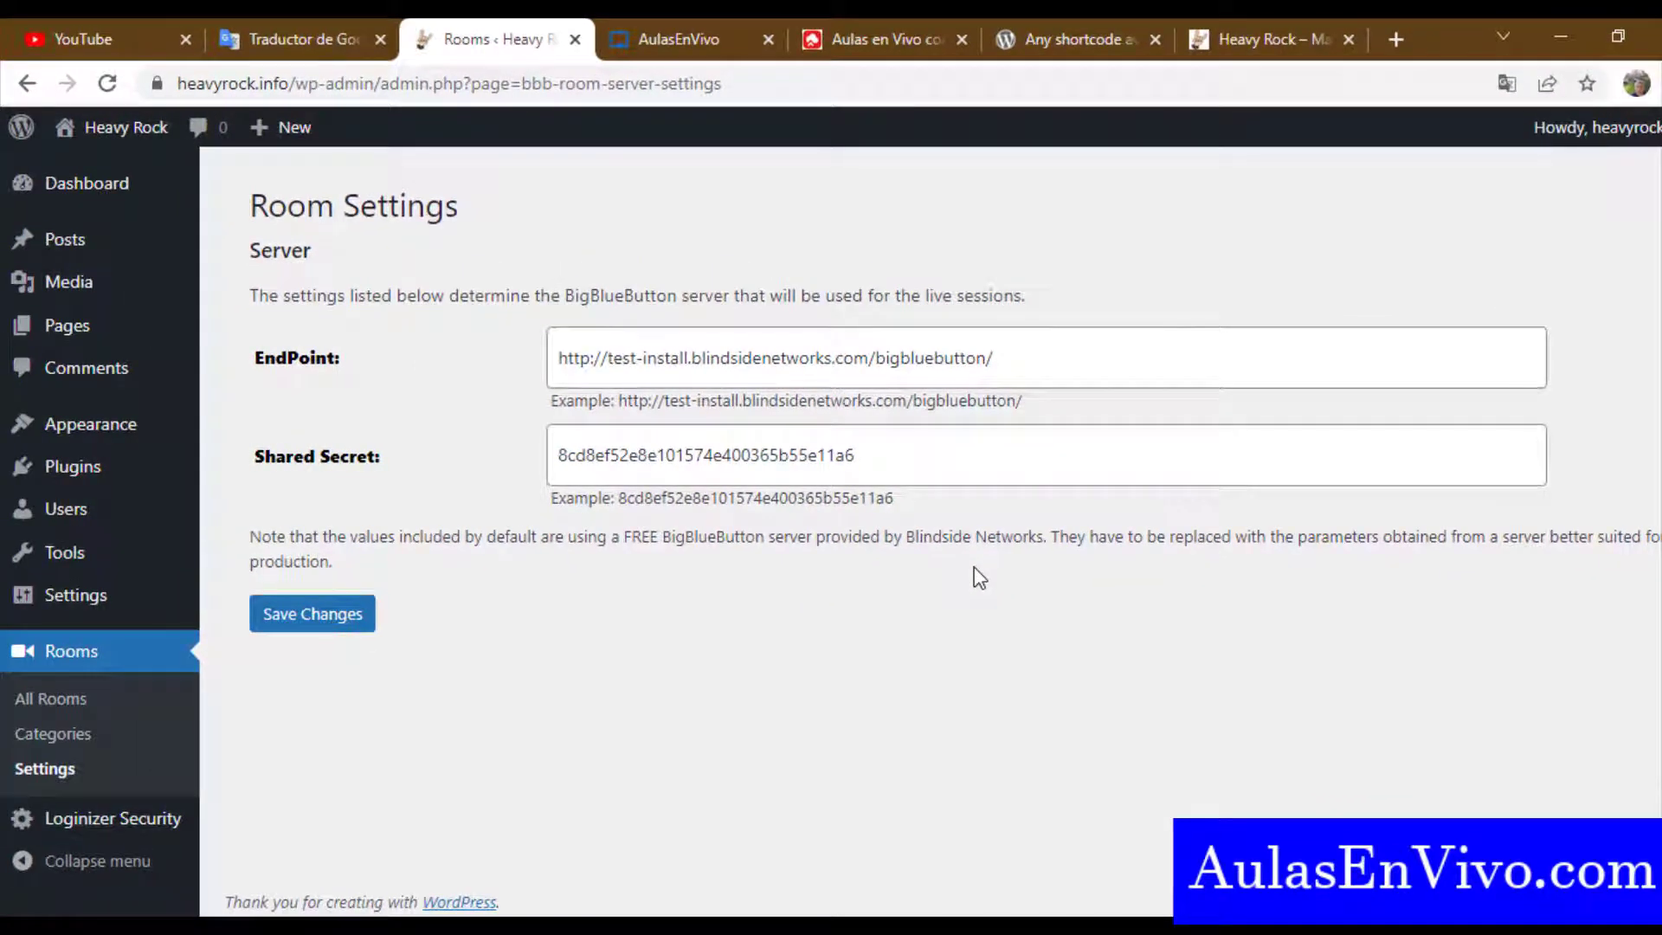
left_click(656, 26)
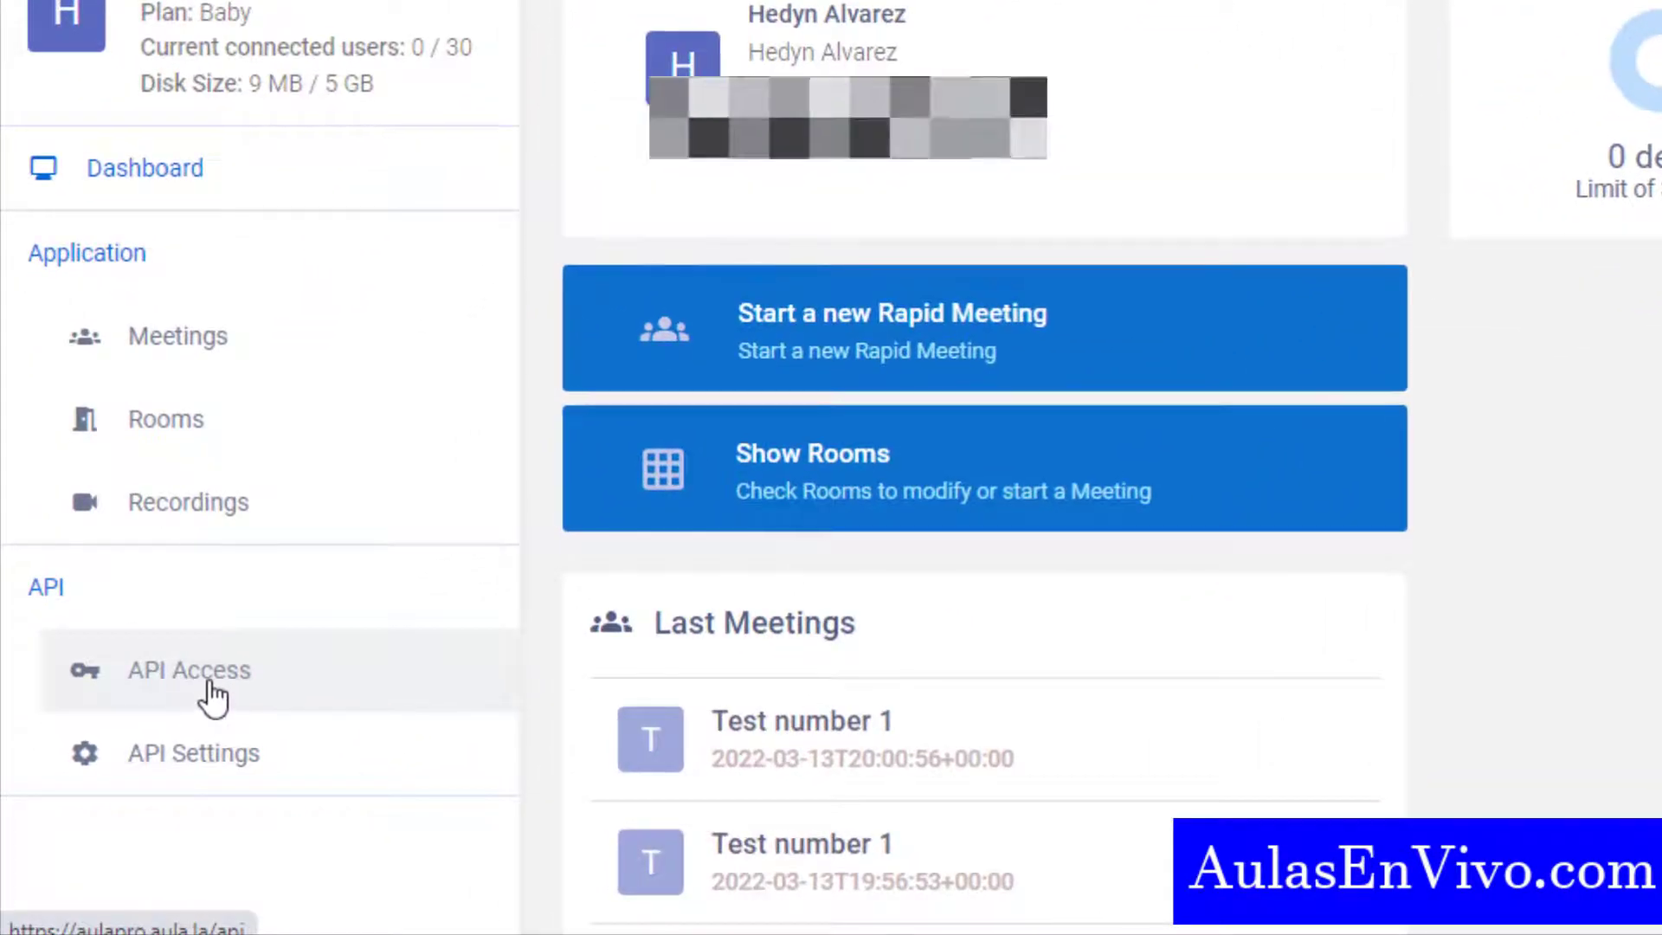
On the API Access page, copy the server Url and select the Api Secret
left_click(211, 695)
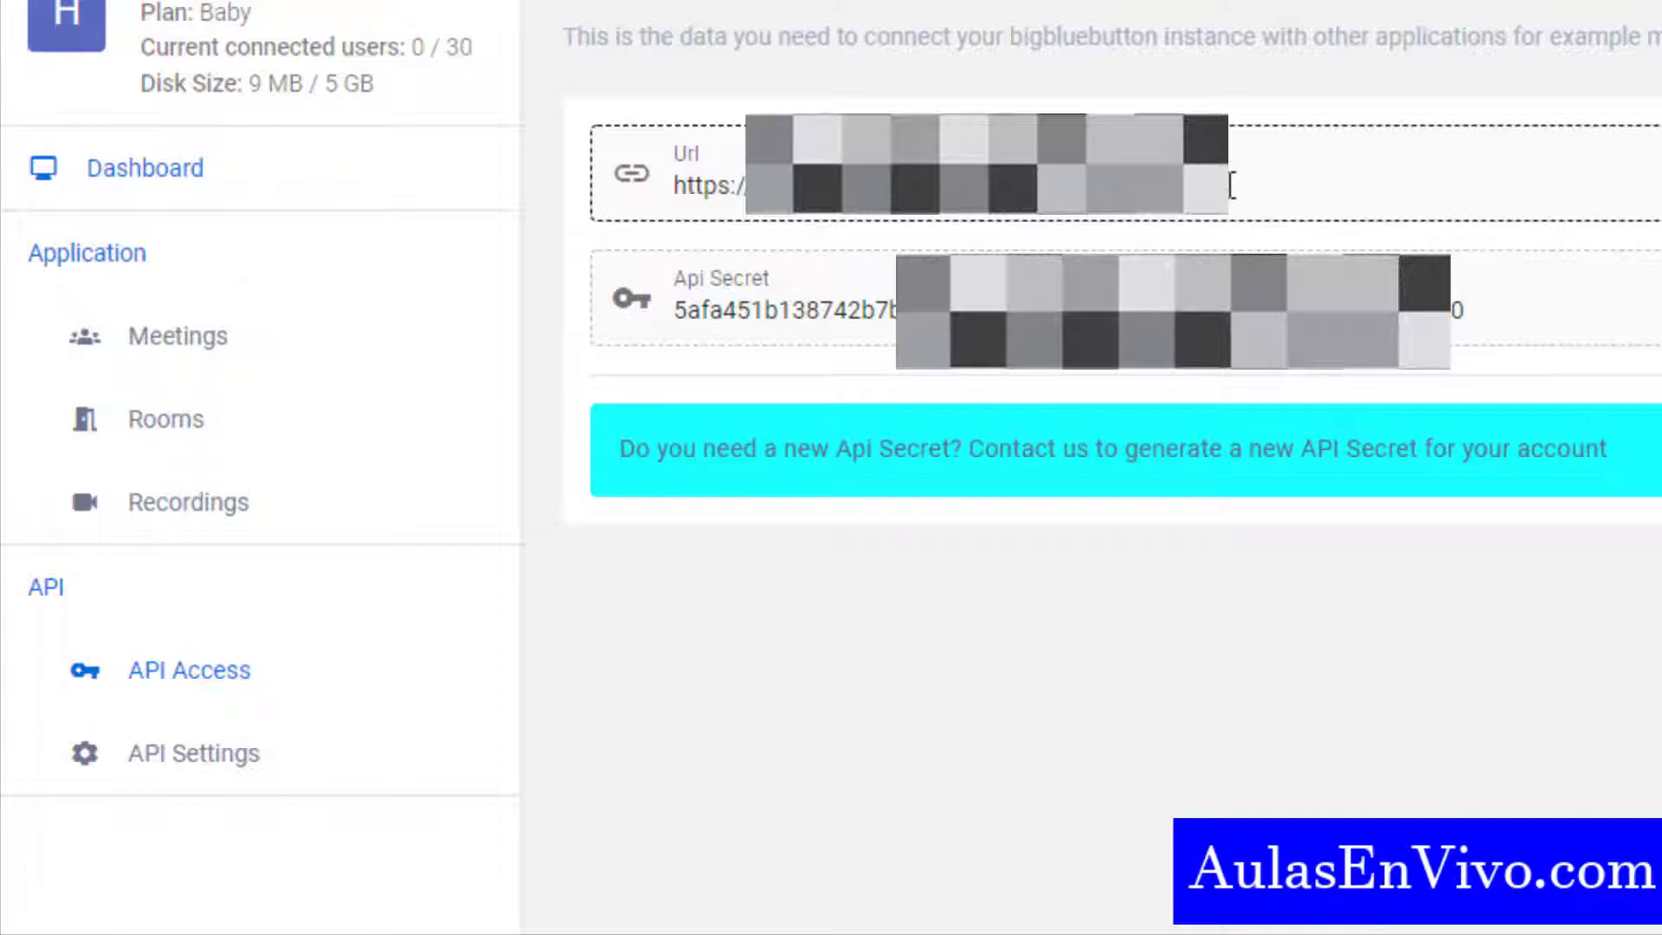
left_click_drag(1231, 184, 647, 190)
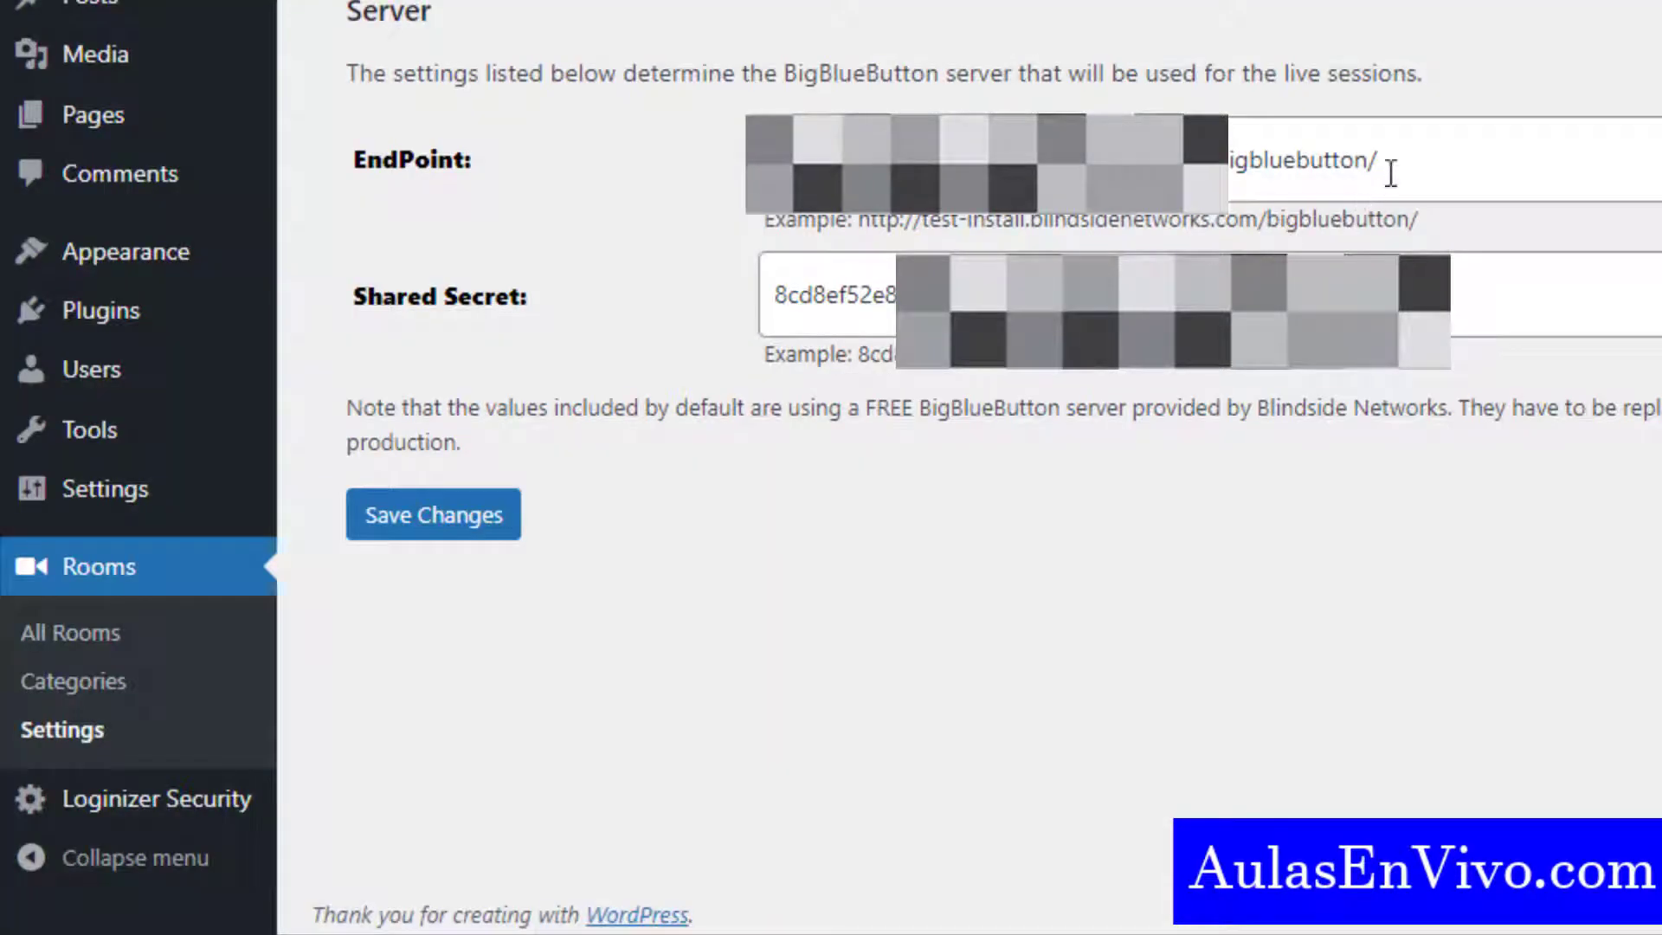
left_click_drag(1391, 171, 693, 173)
key("ctrl+v")
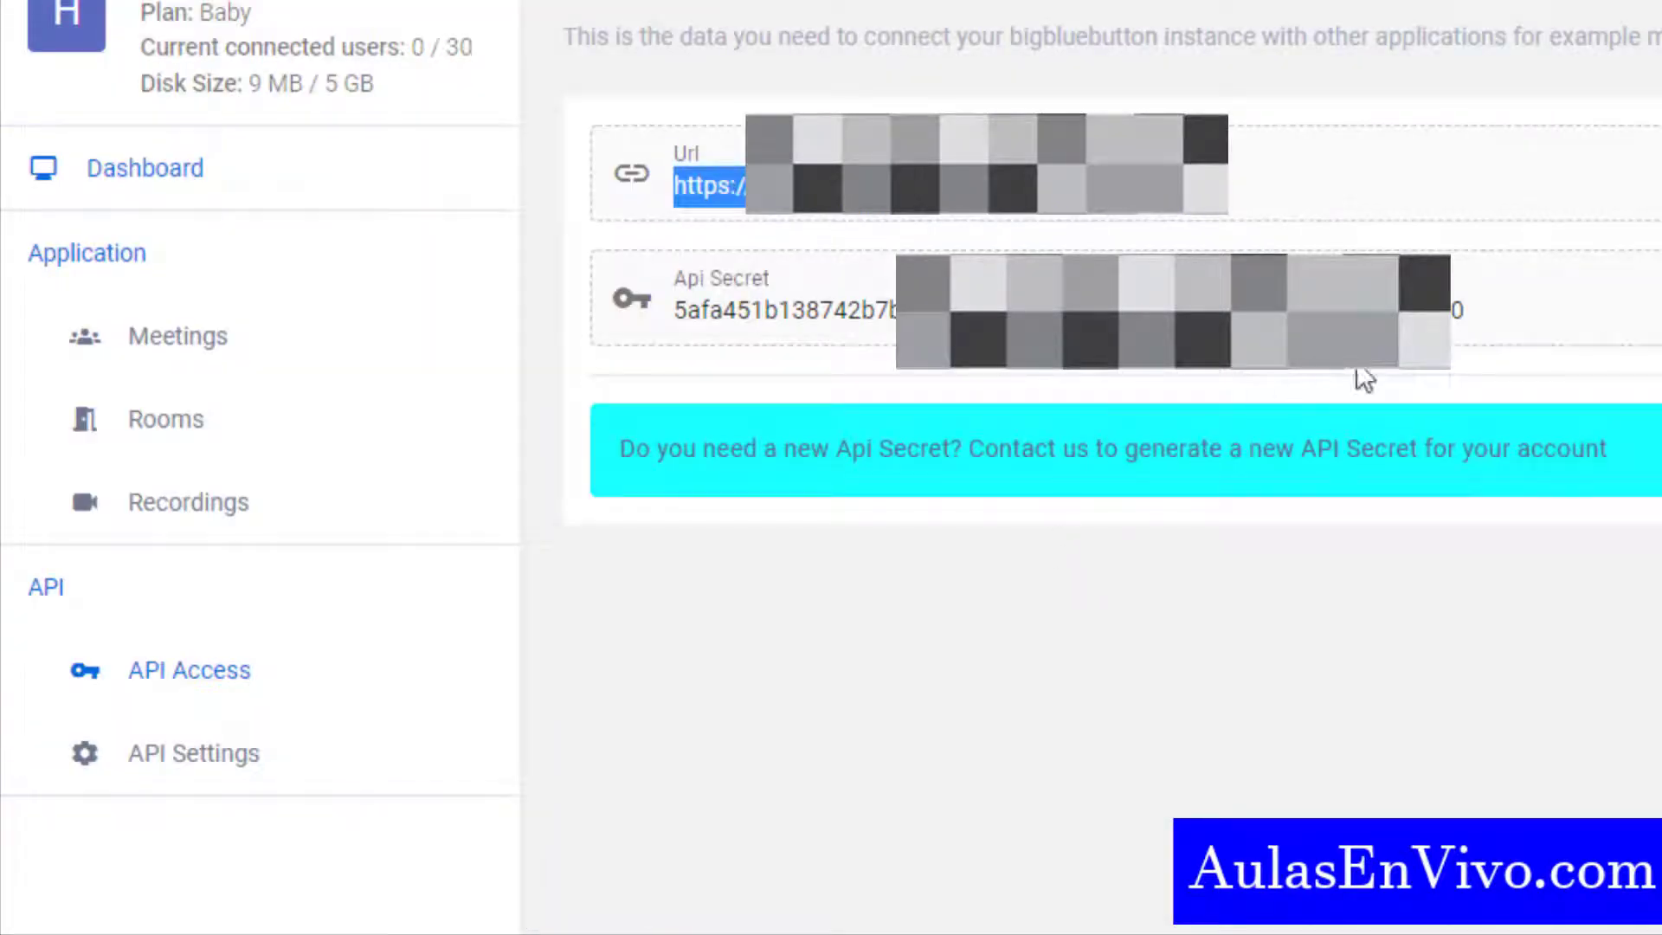
left_click_drag(1499, 319, 677, 296)
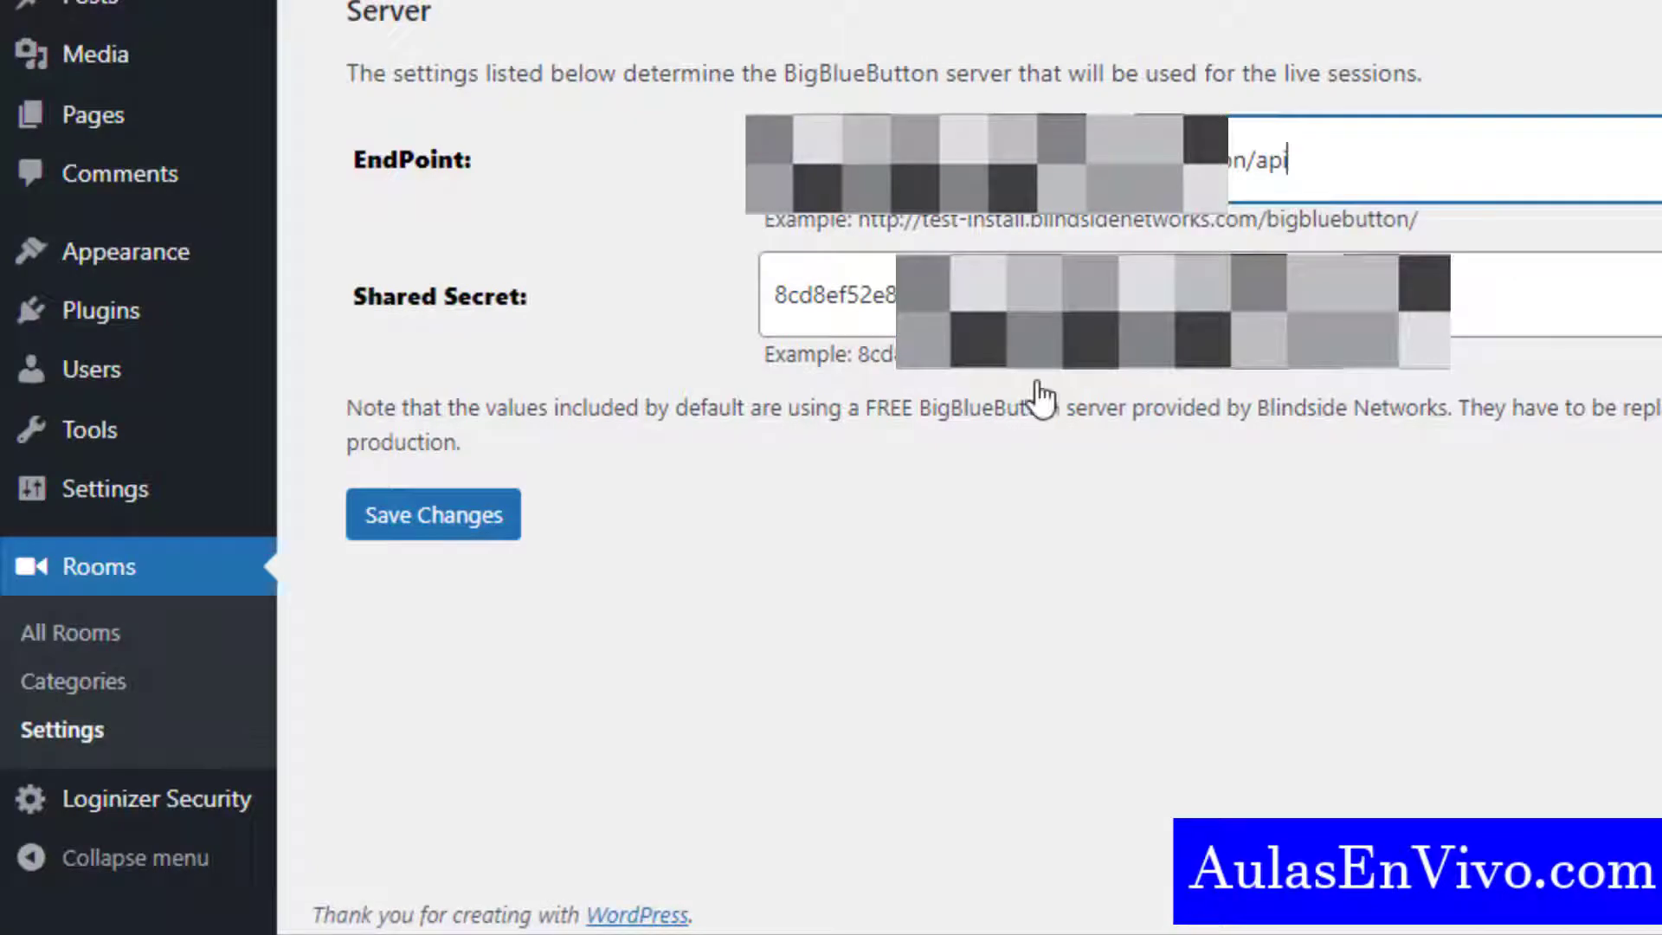
Replace the Shared Secret with the copied Aula.la Api Secret
left_click_drag(1164, 296, 725, 300)
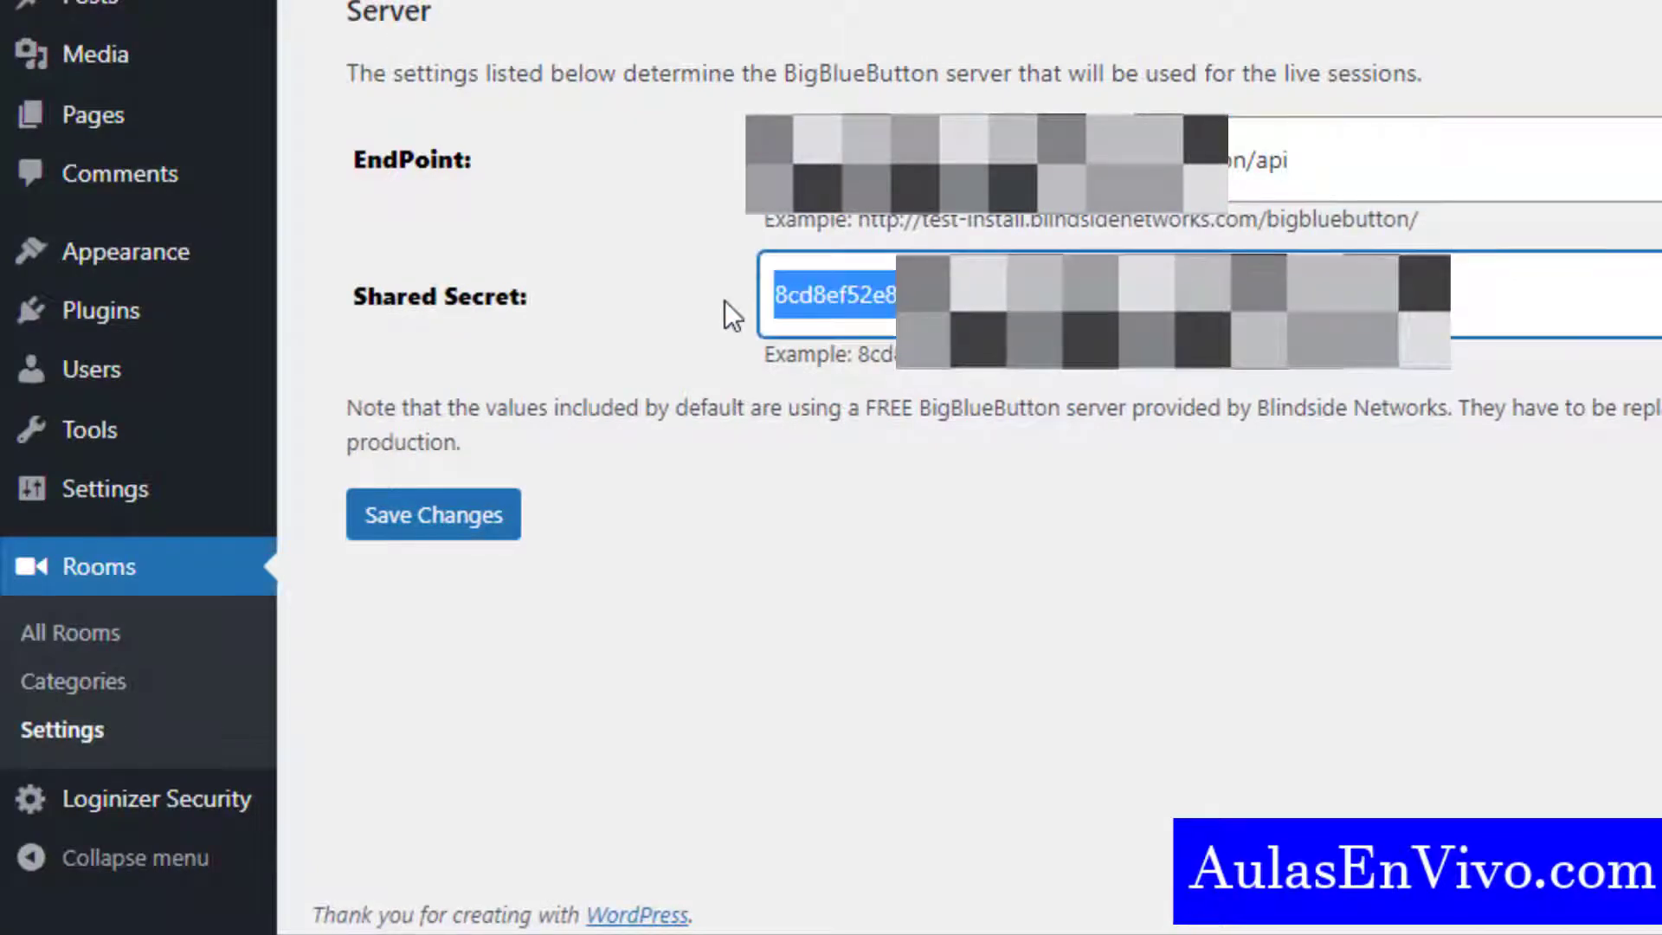
key("ctrl+v")
left_click(1285, 549)
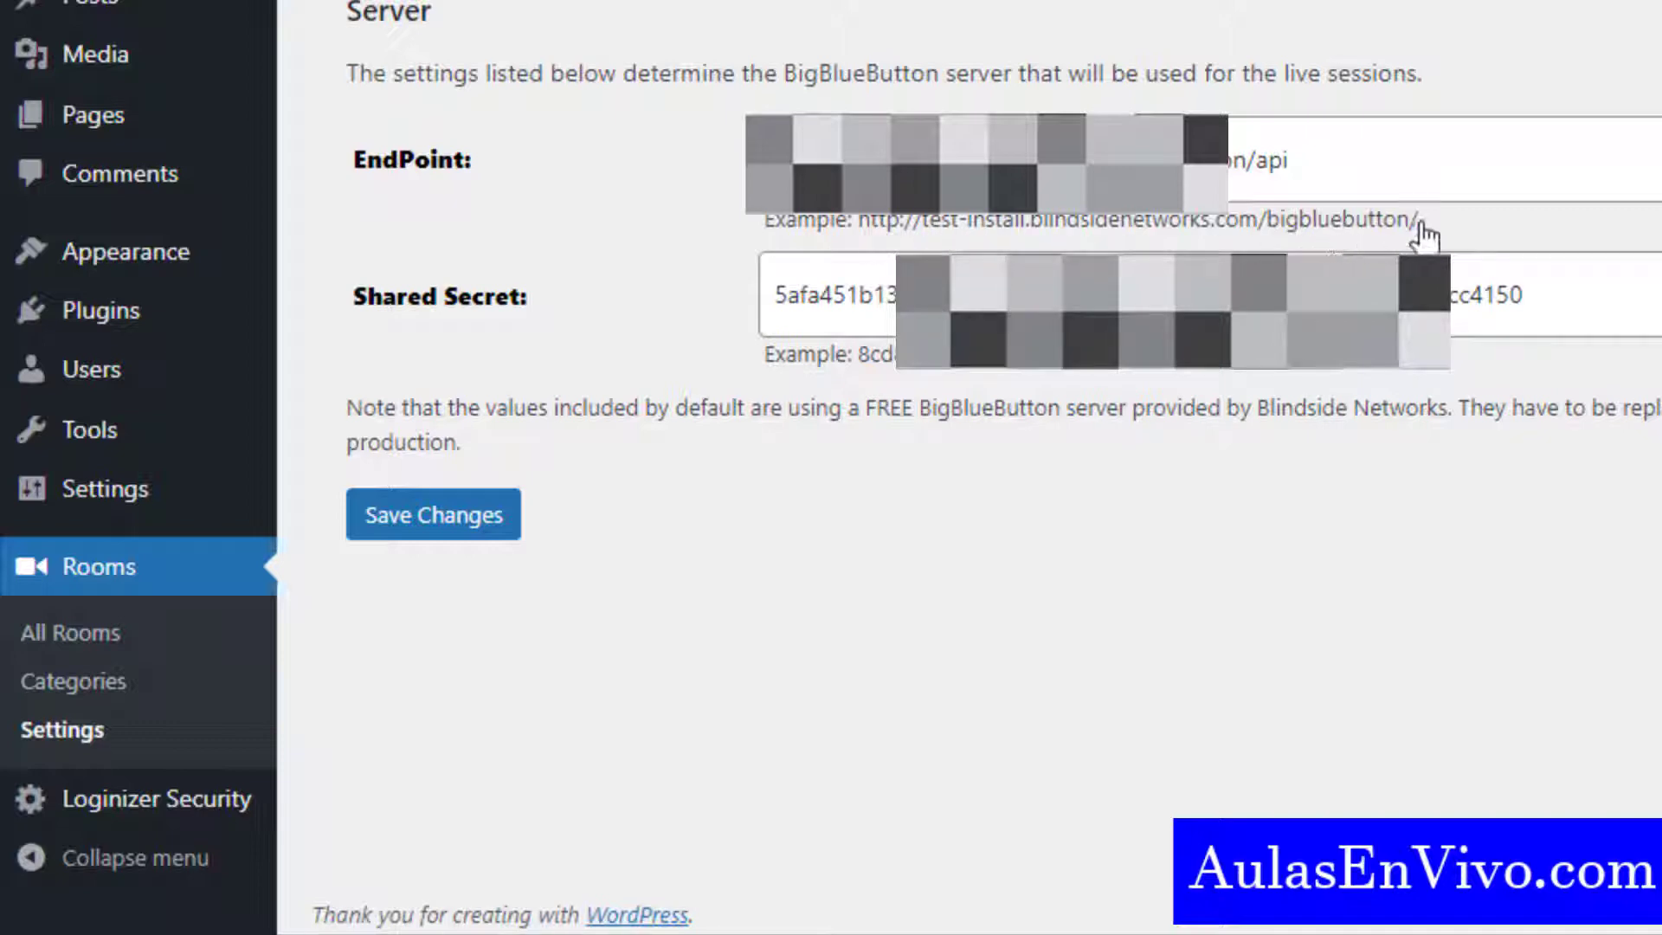
Trim 'api' off the EndPoint address, save the settings, and view All Rooms
left_click(1336, 148)
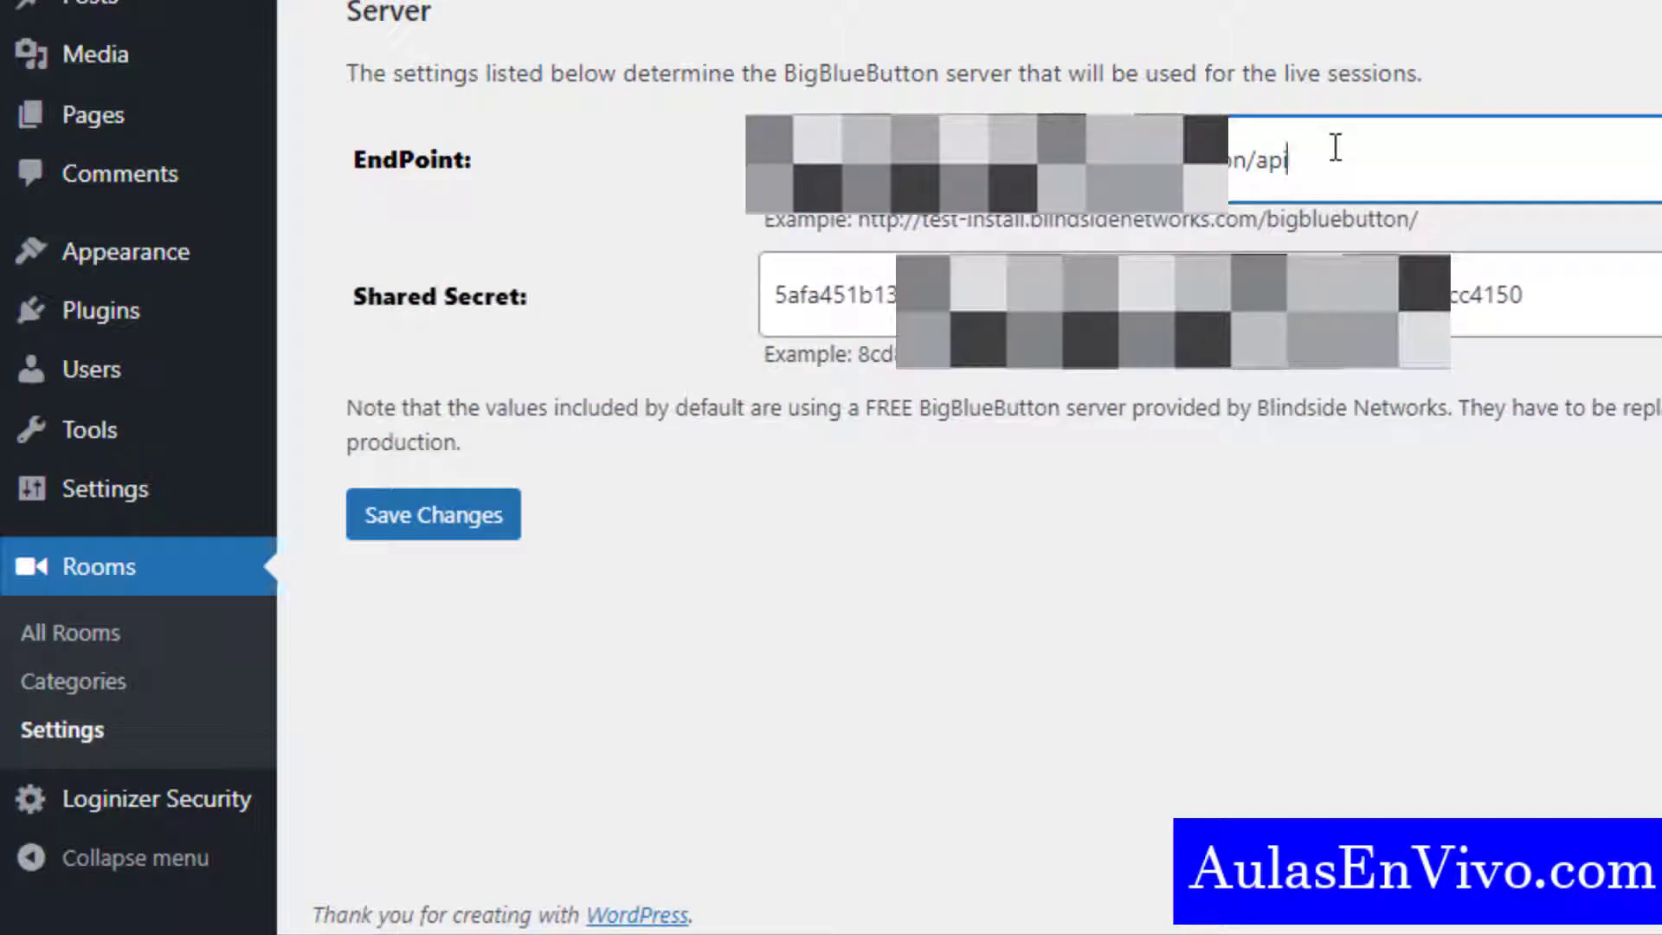
key("BackSpace")
key("BackSpace")
key("BackSpace")
left_click(1157, 608)
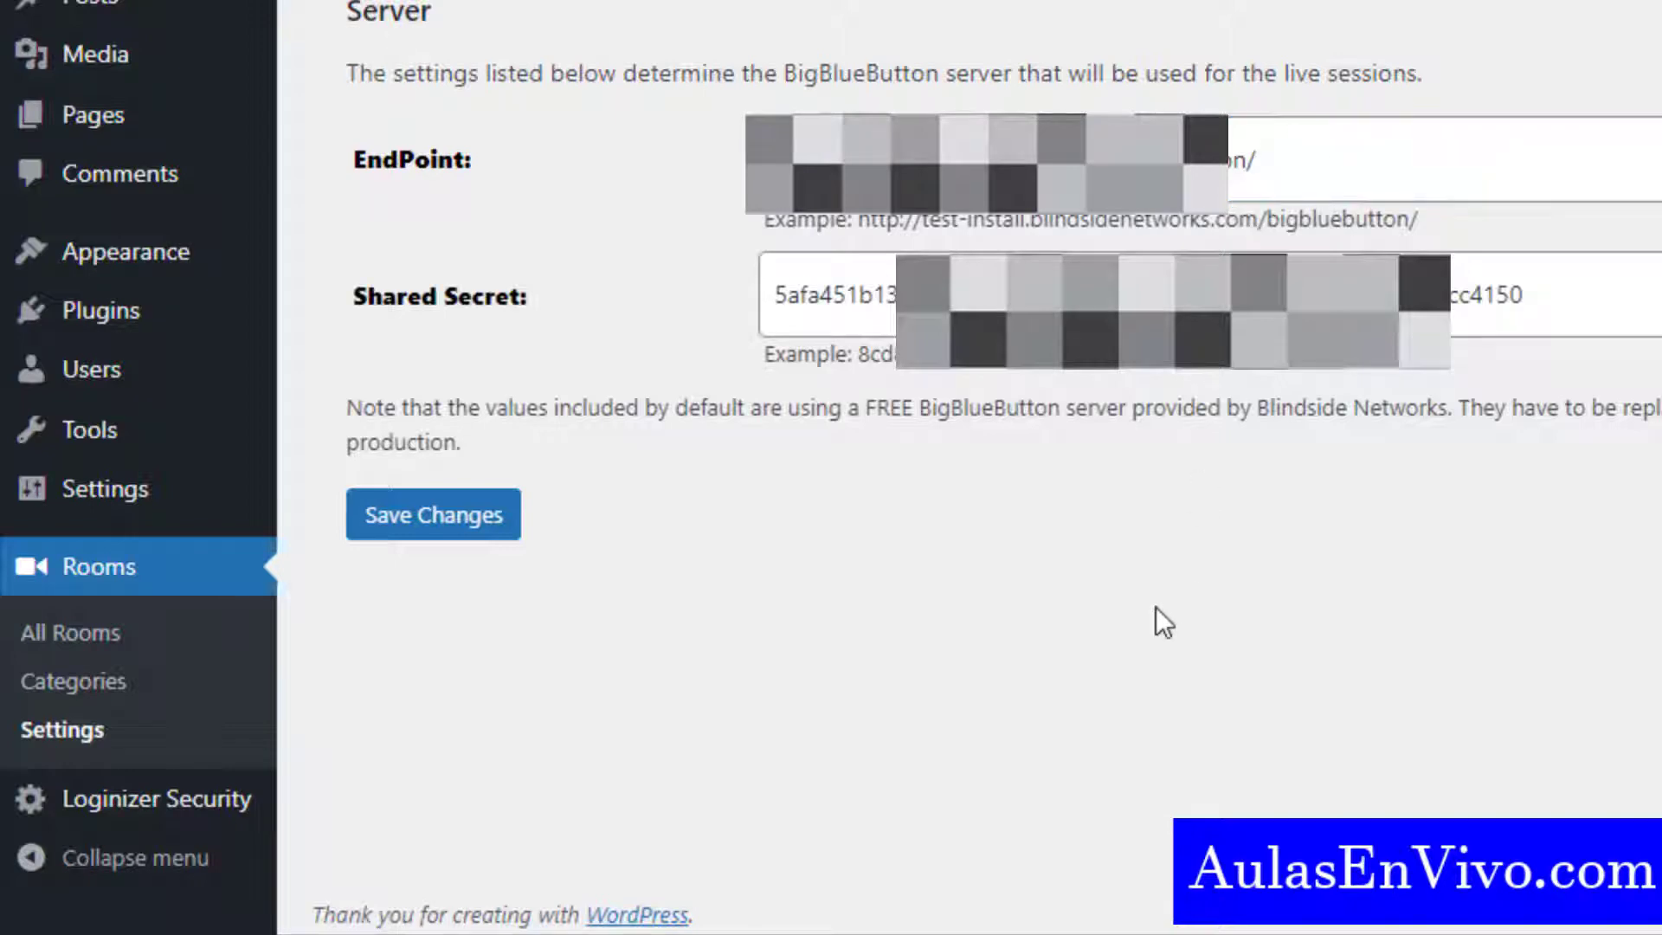
left_click(450, 529)
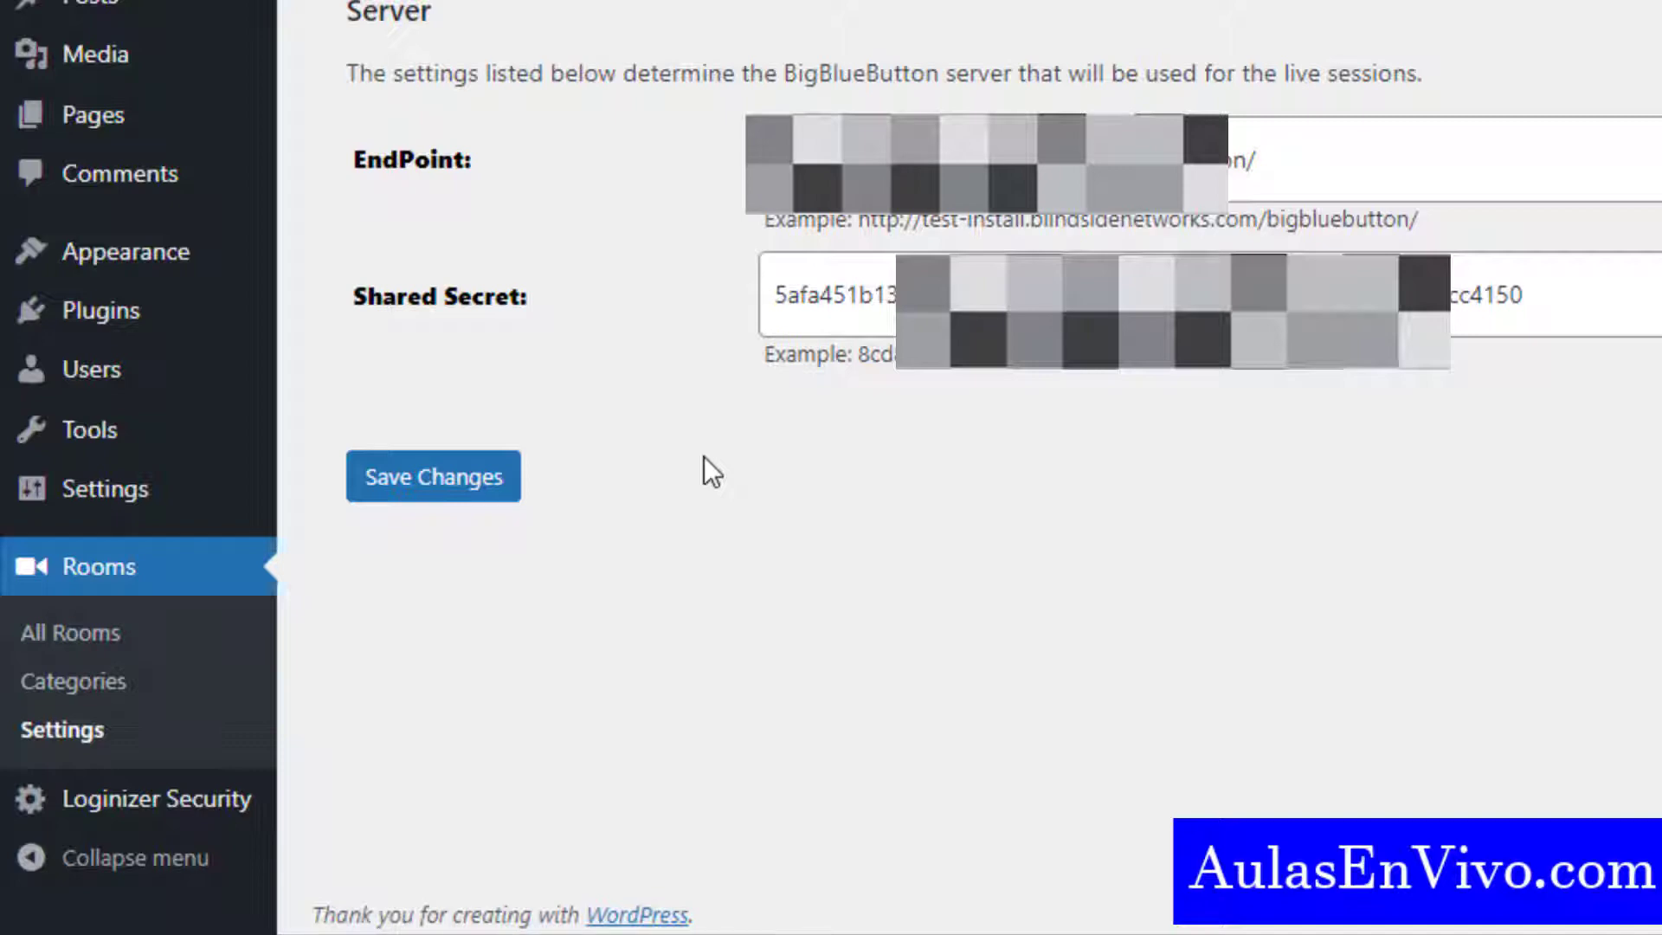
left_click(77, 650)
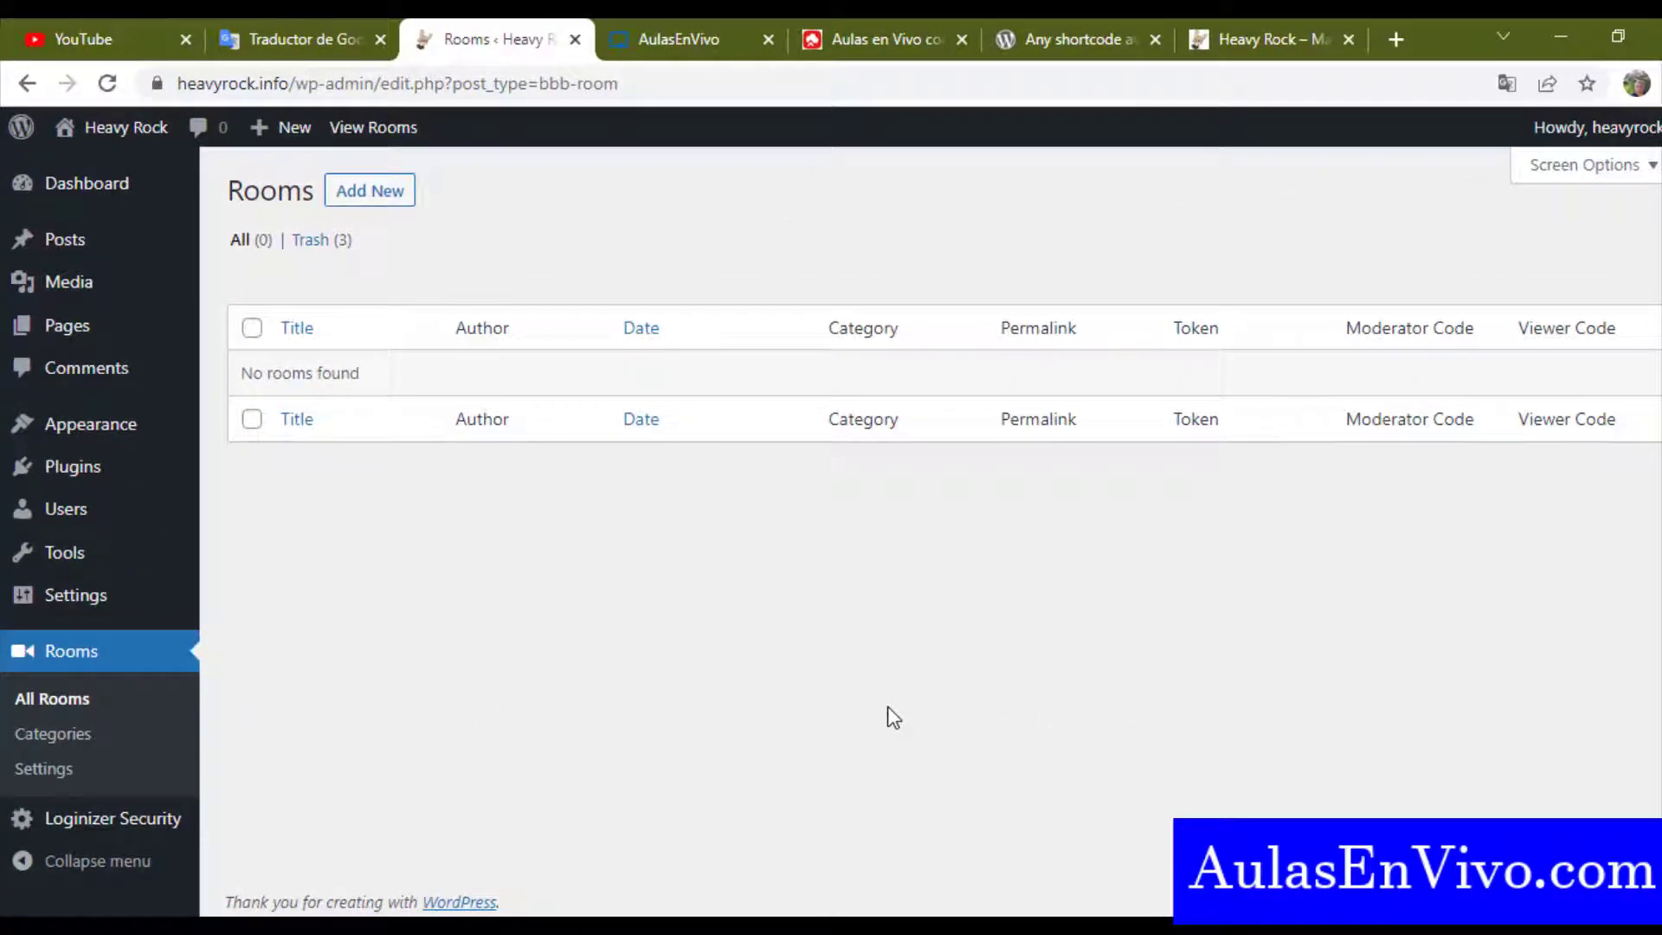
Create a new room titled 'Test 01' and edit its Moderator Code
left_click(373, 206)
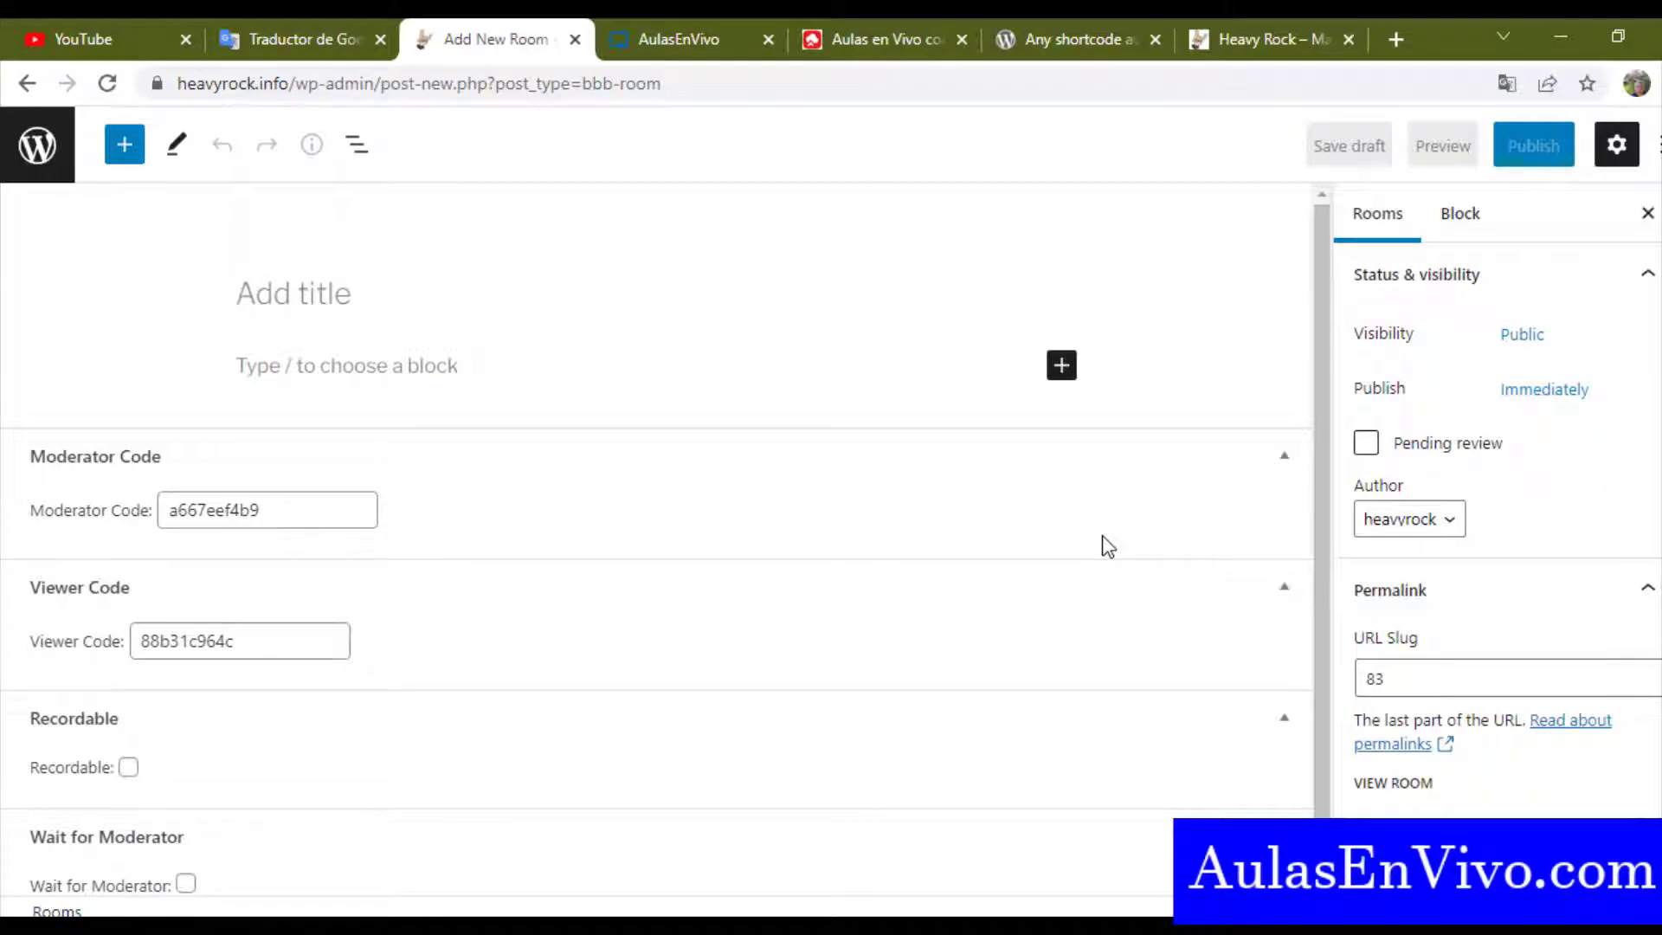
left_click(243, 302)
type("Test")
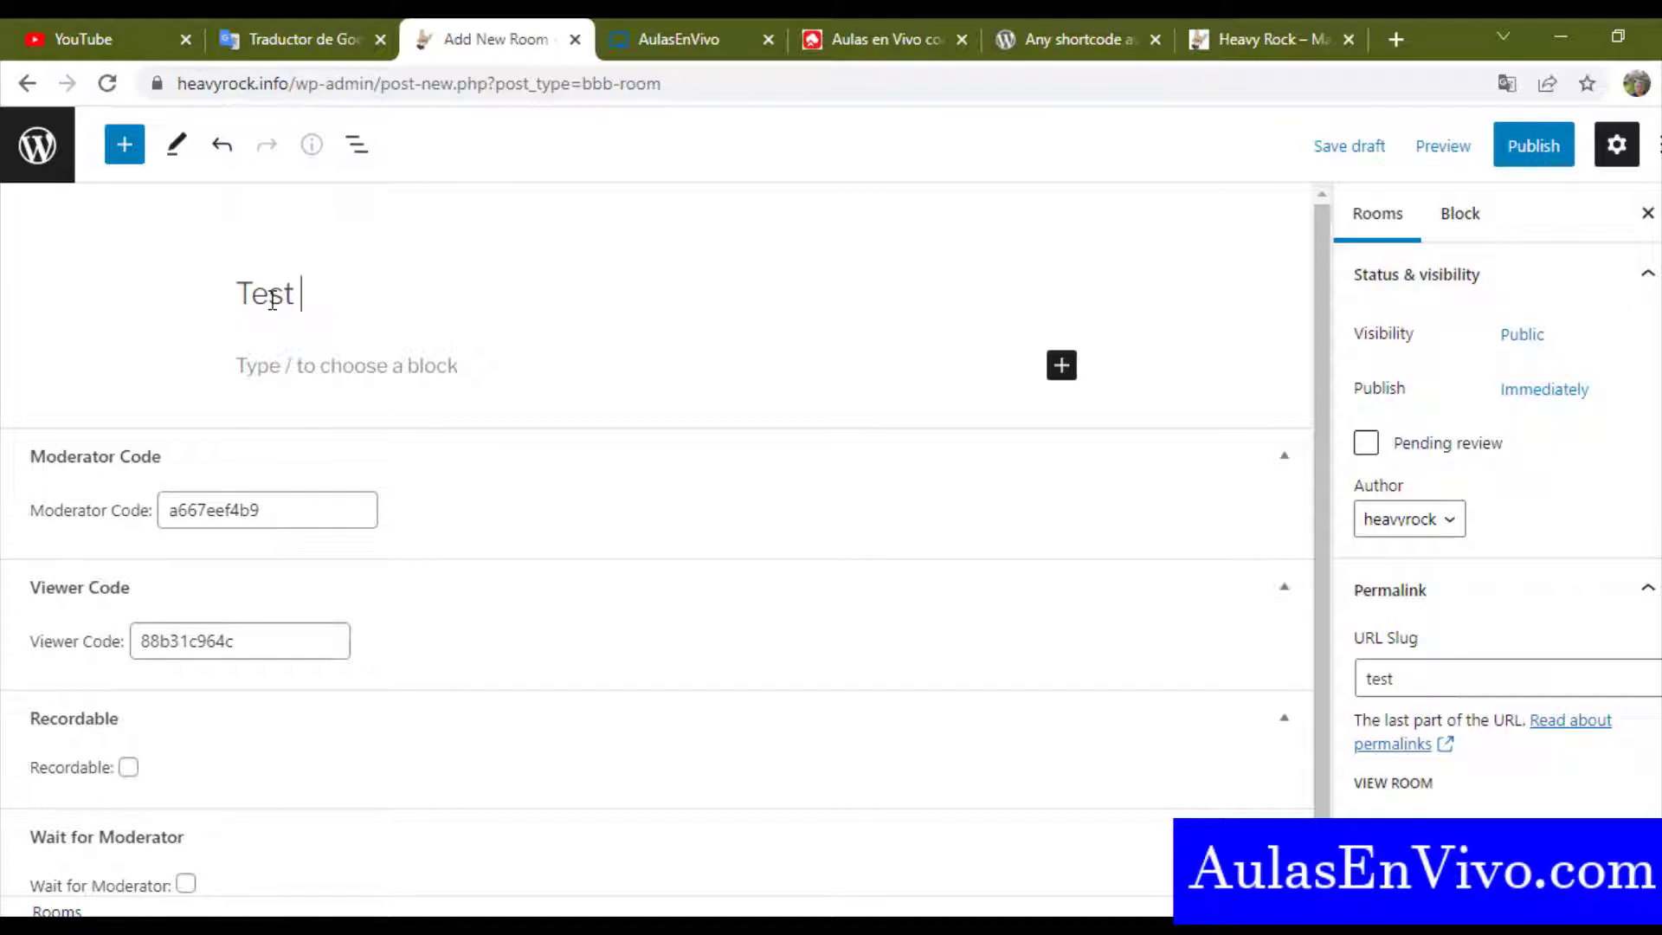
type(" 01")
scroll(824, 516, "down", 1)
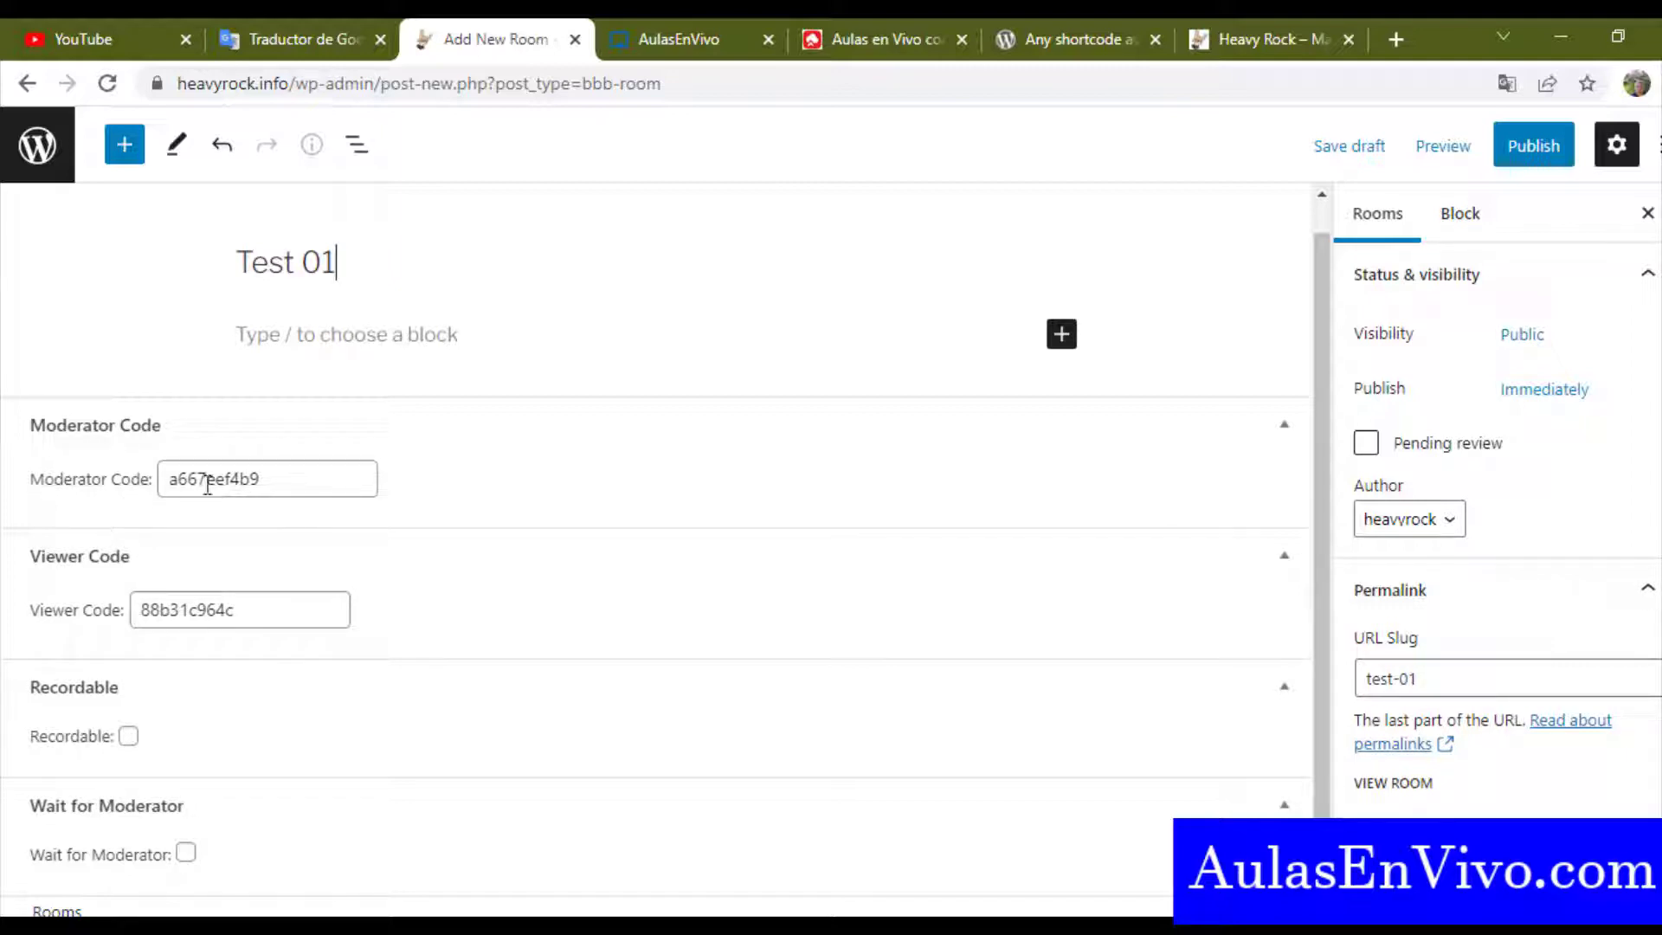
left_click(277, 477)
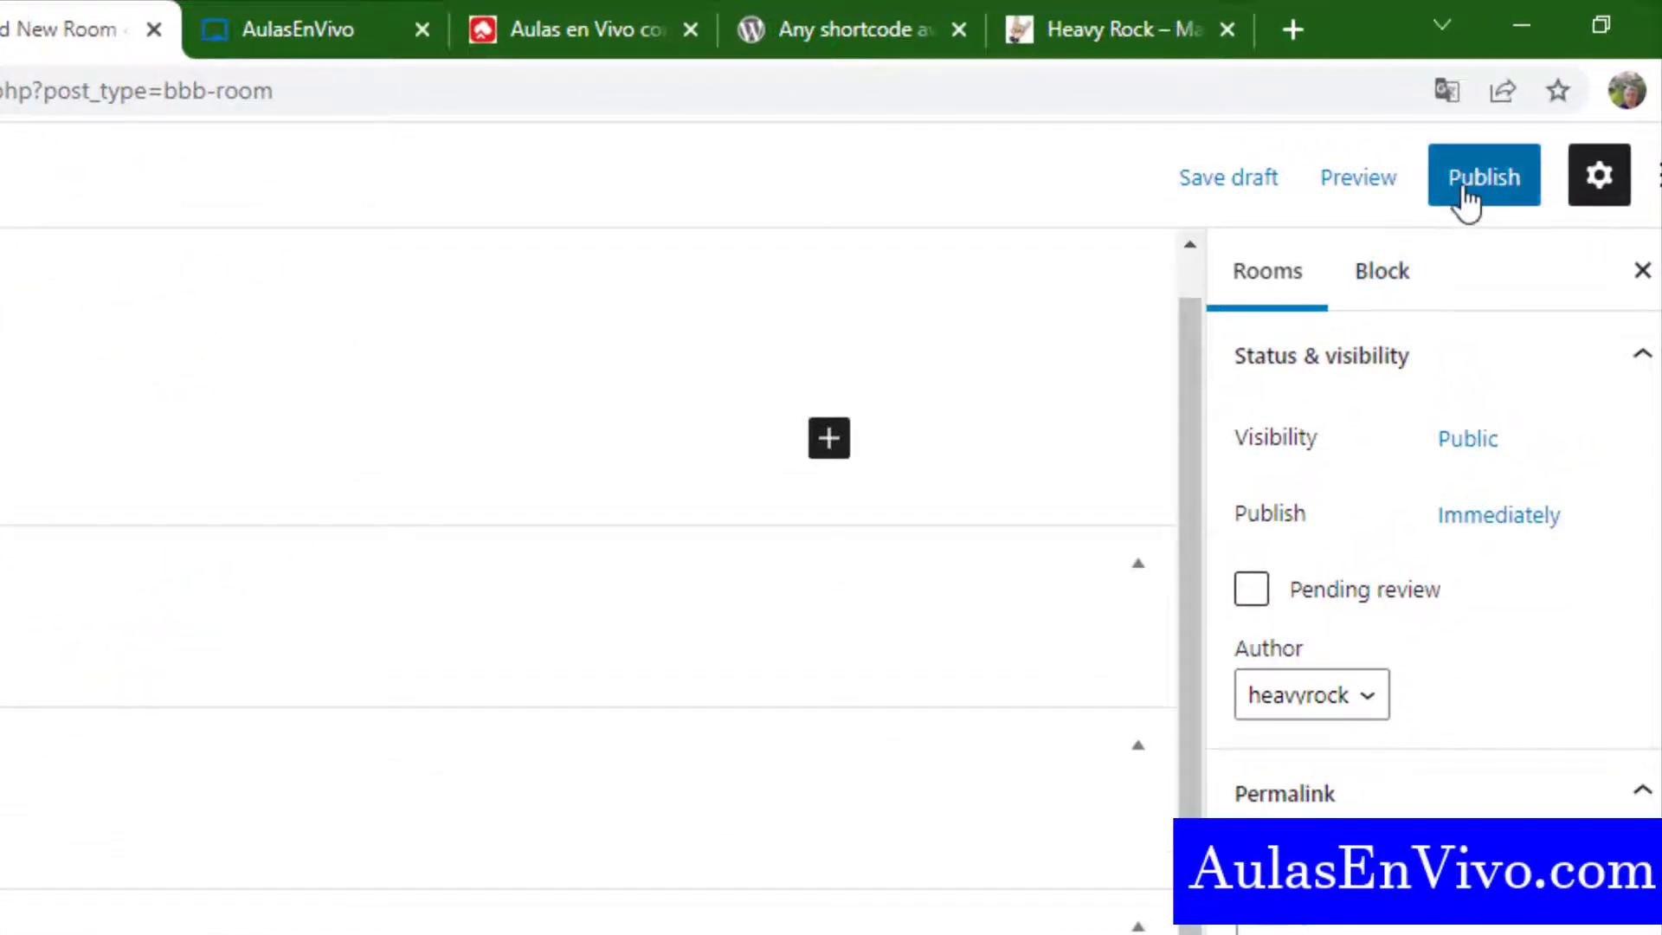
Publish the Test 01 room and return to the Rooms list
left_click(1467, 198)
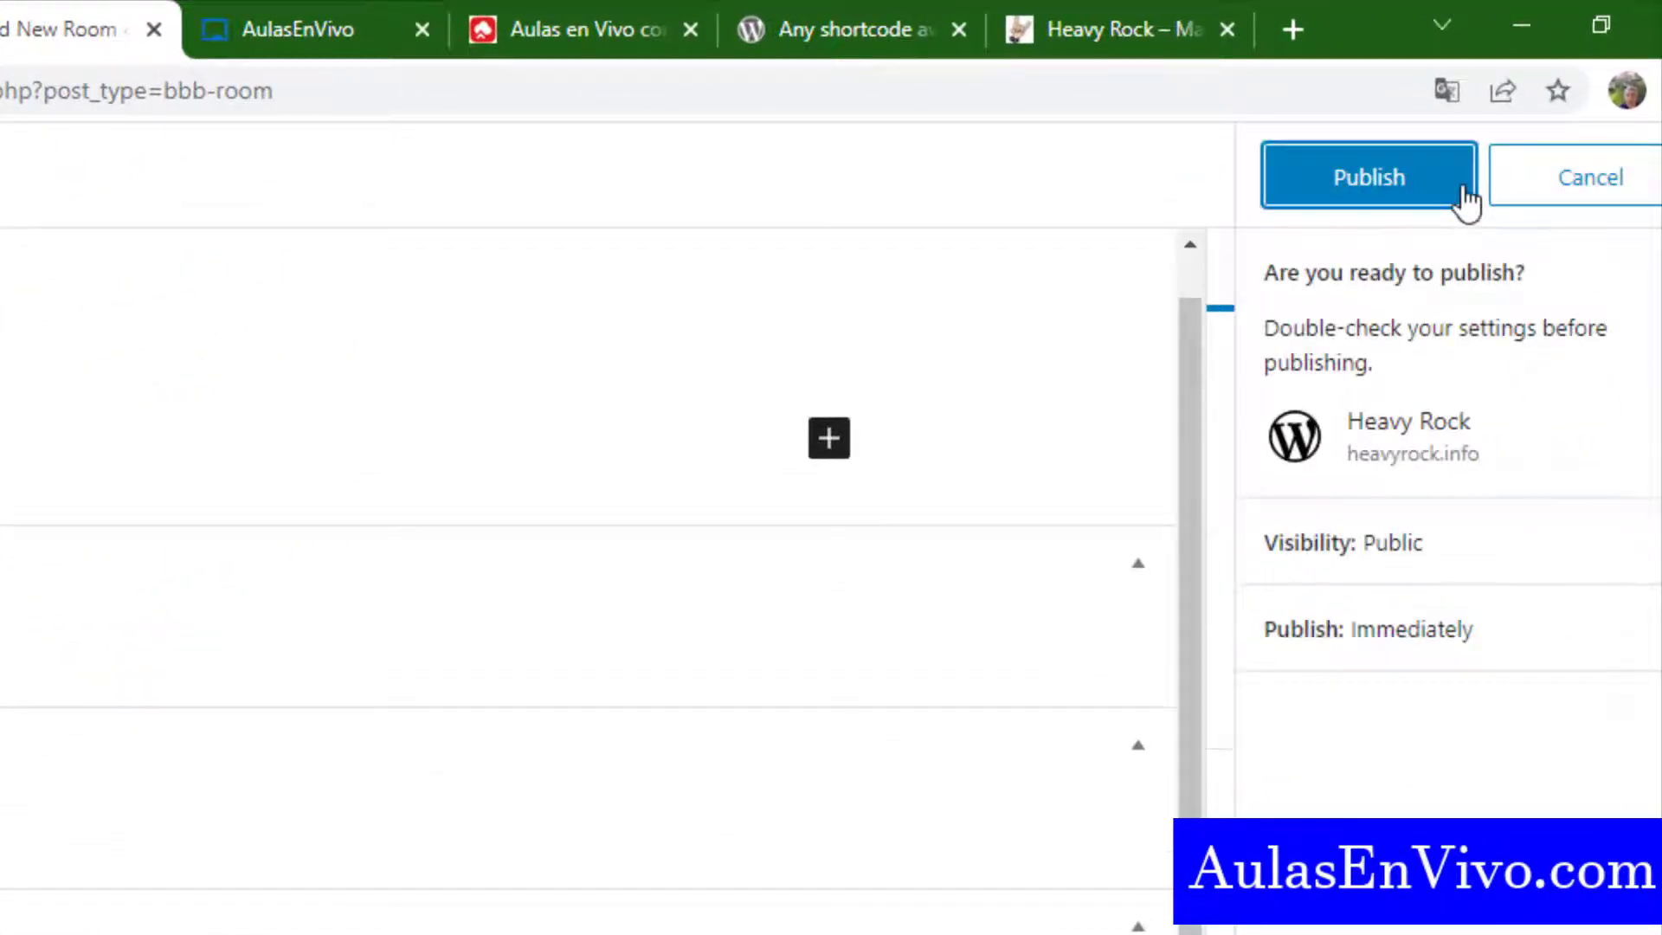
left_click(1406, 193)
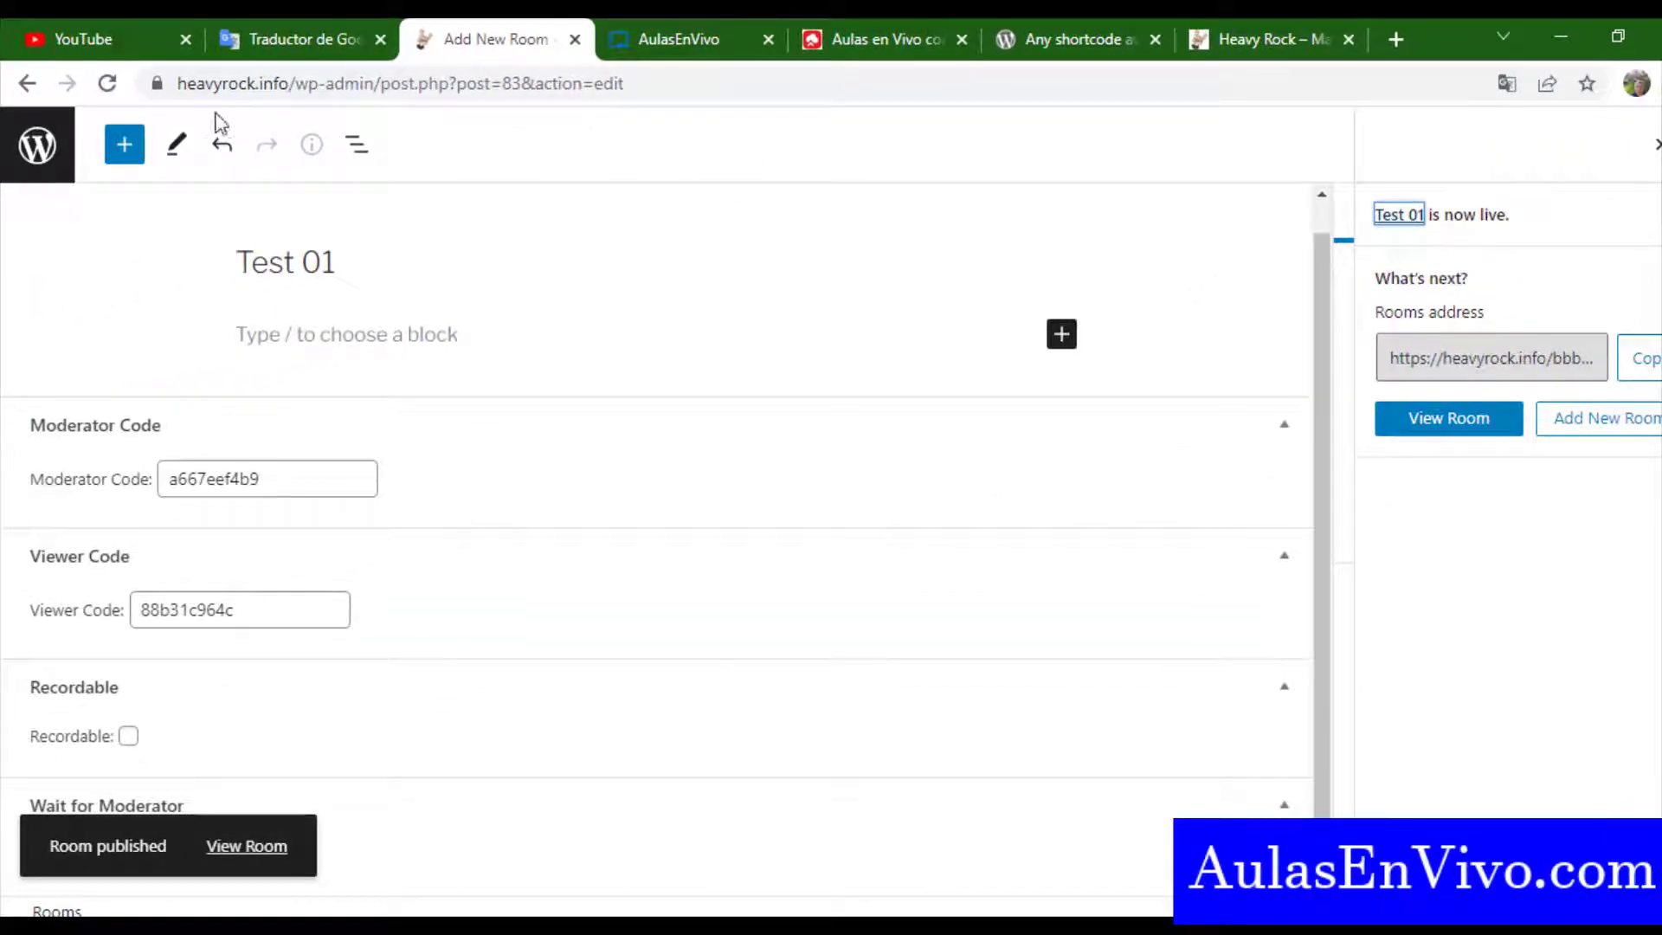
left_click(22, 151)
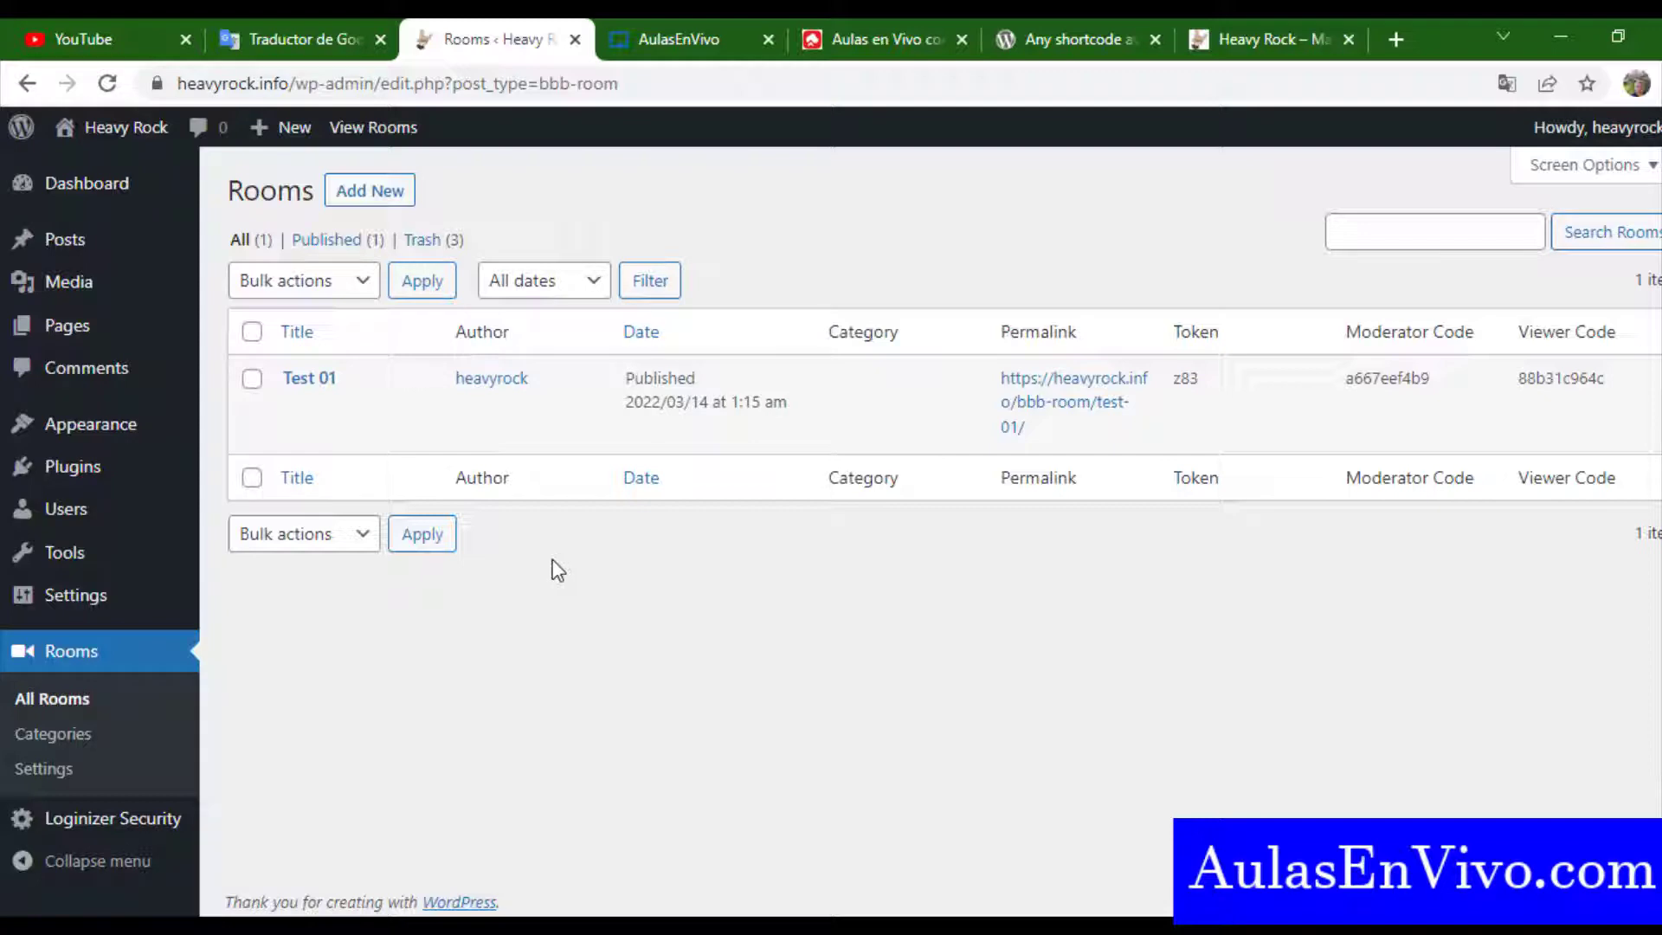
Note the Test 01 token, open Appearance > Widgets, then view the live Heavy Rock homepage
mouse_move(94, 470)
mouse_move(103, 438)
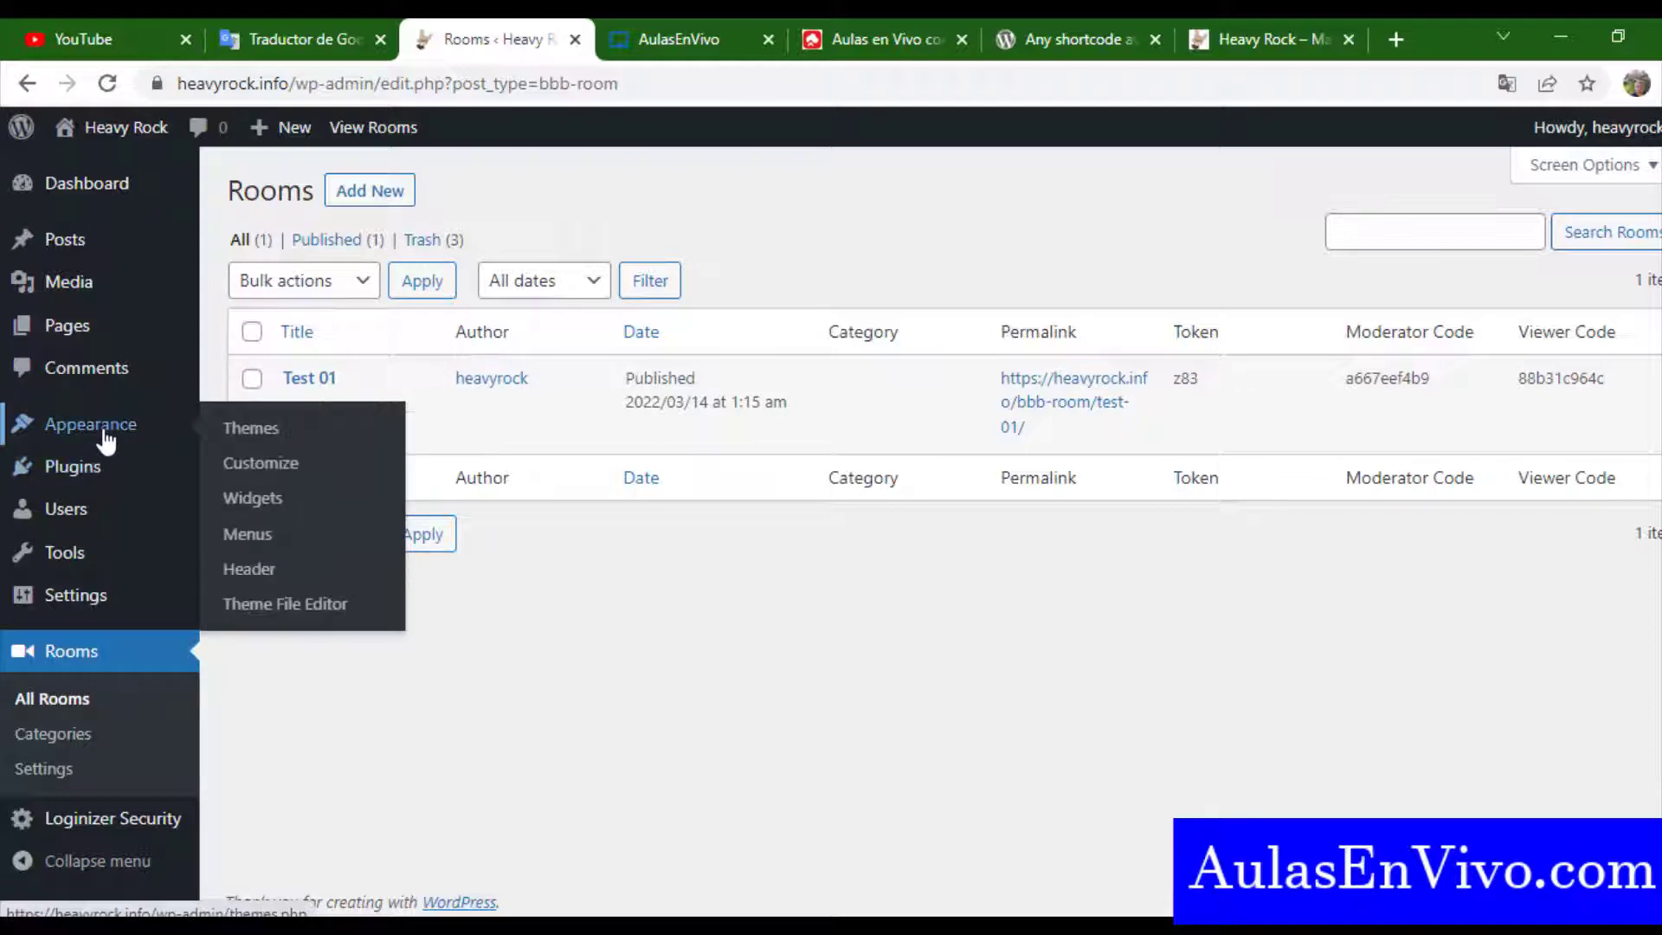
left_click(250, 509)
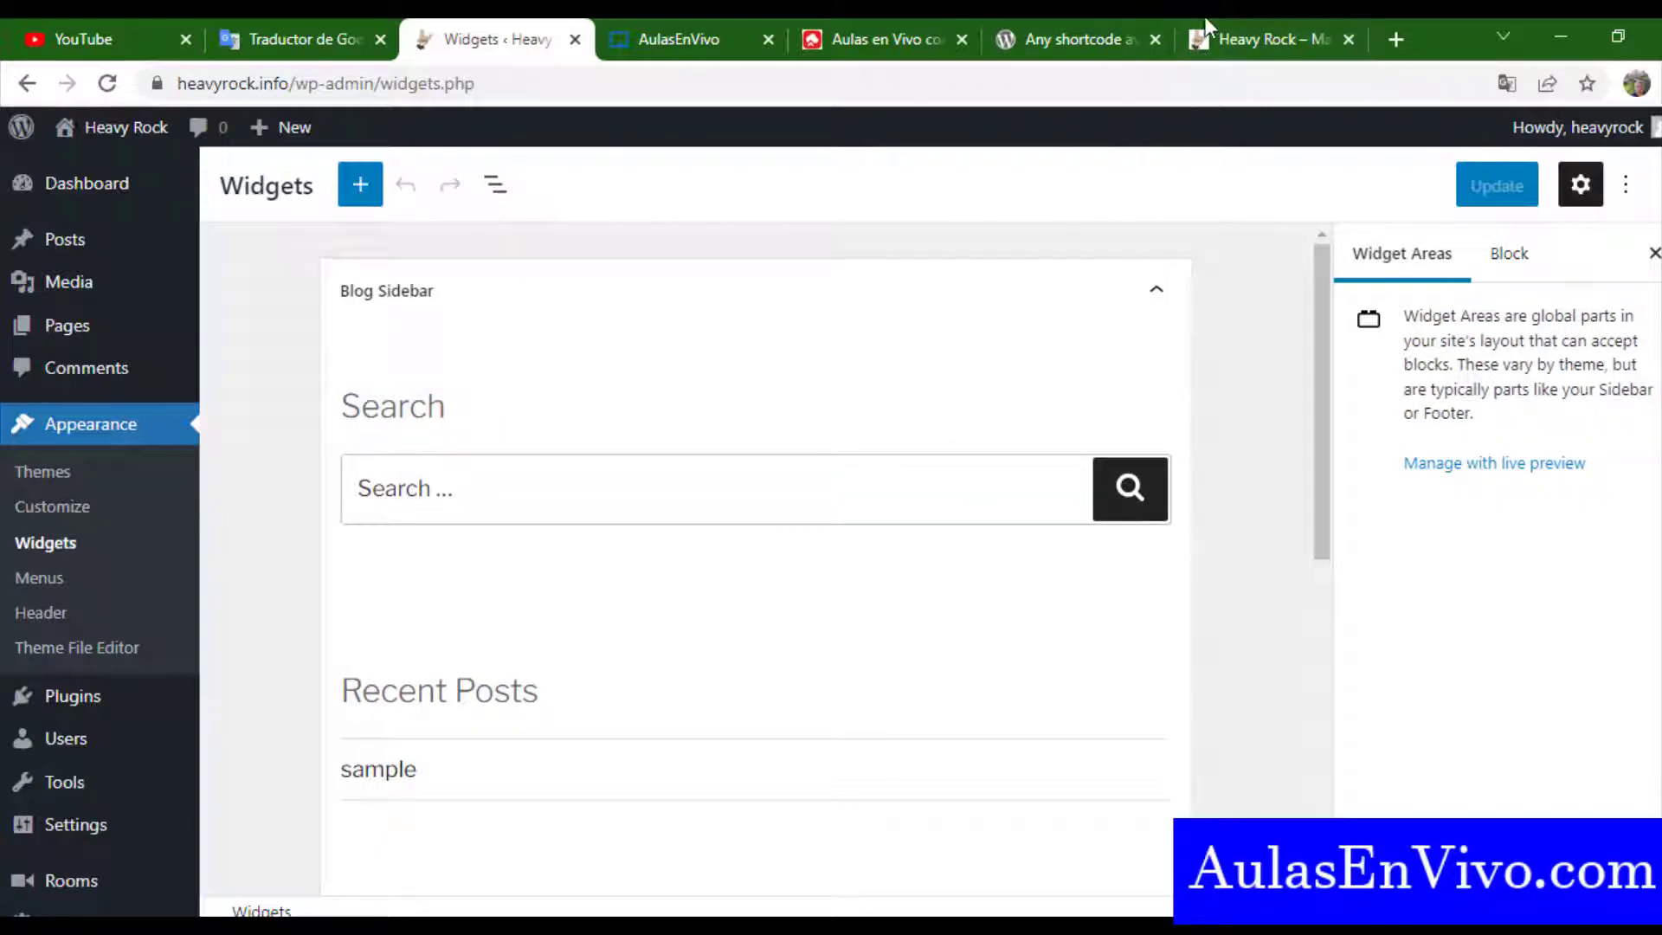
left_click(1246, 26)
Check the live 'sample' post's sidebar widgets, then return to the widgets editor
scroll(861, 523, "down", 3)
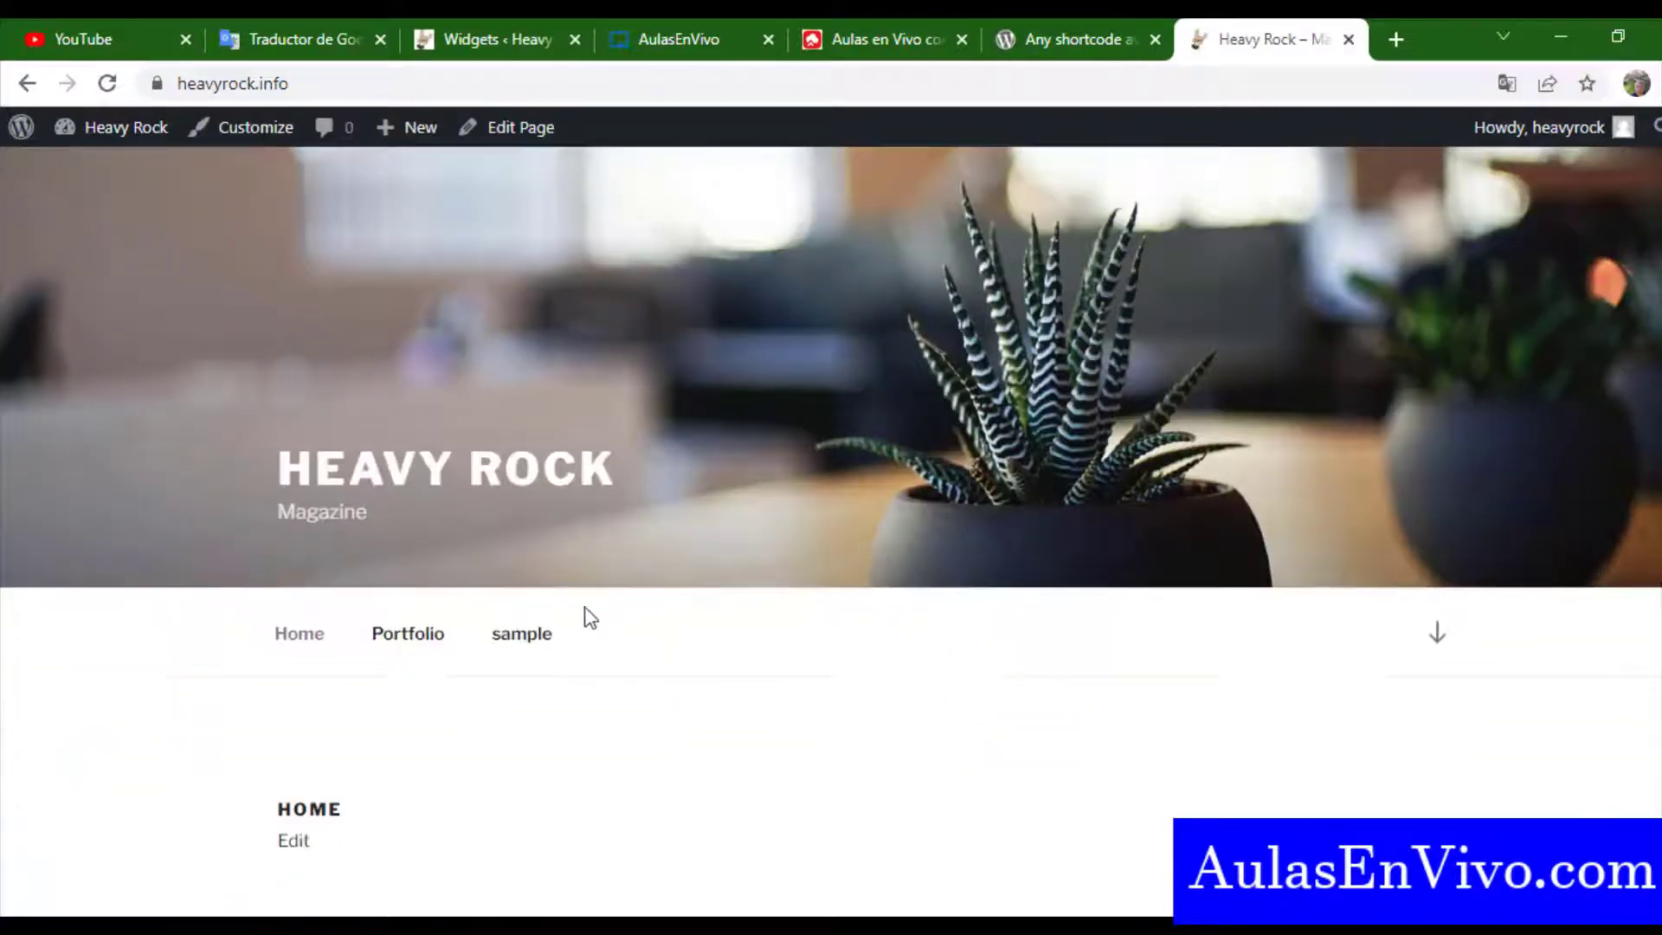
left_click(523, 641)
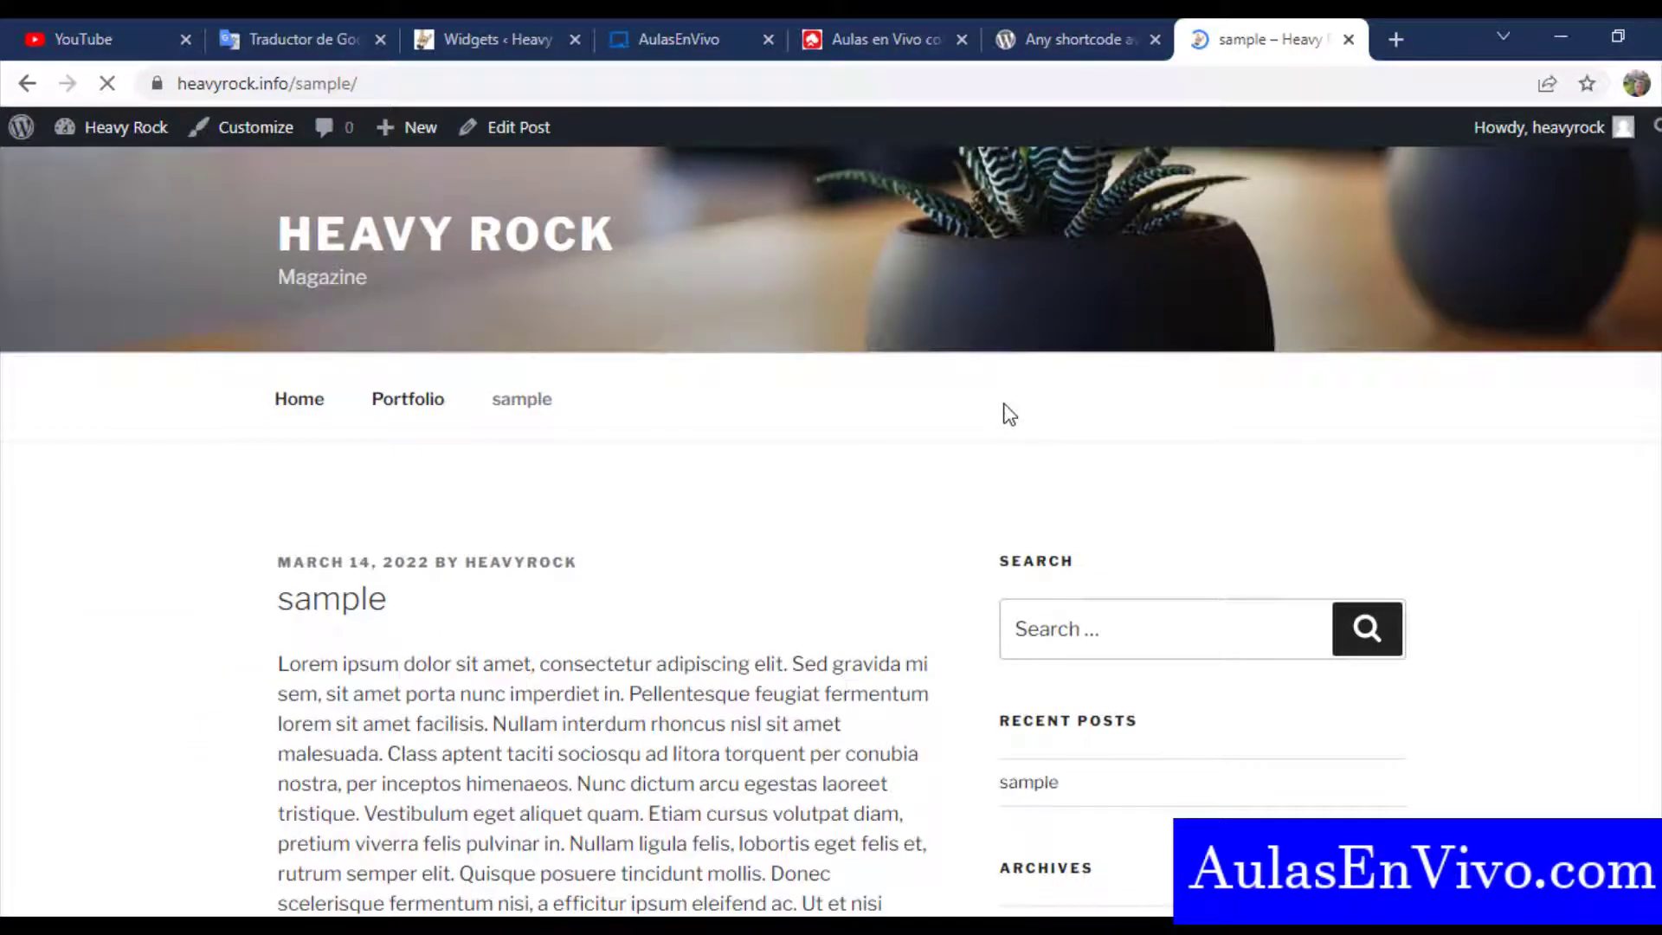
scroll(1126, 520, "down", 2)
scroll(1182, 571, "down", 3)
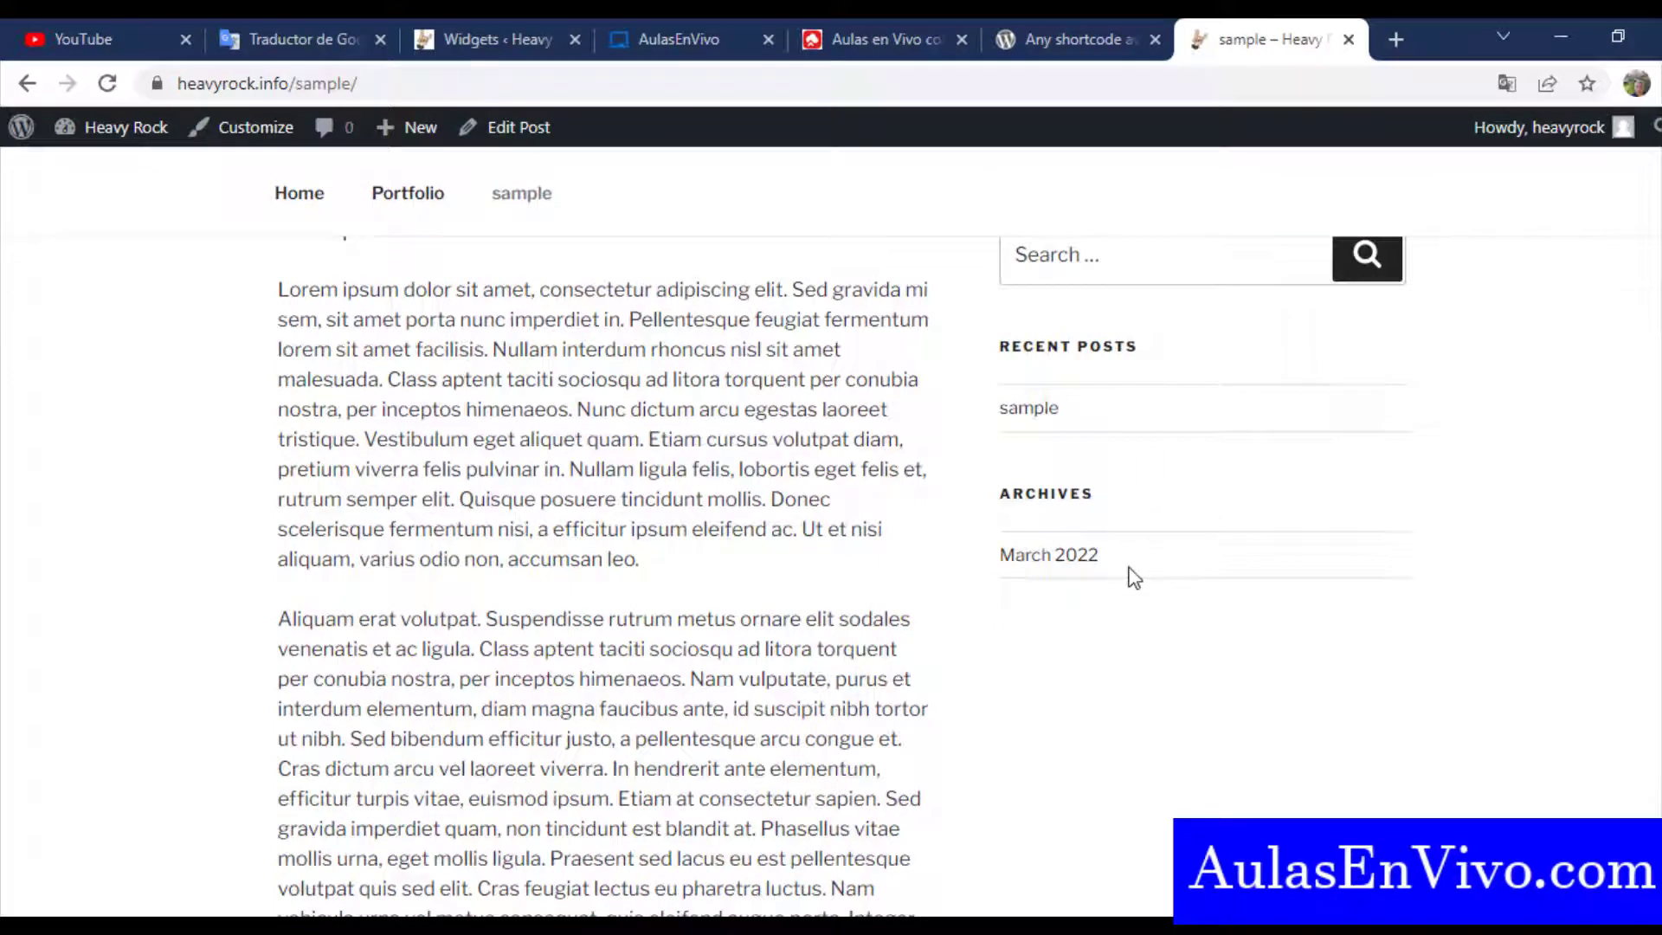
scroll(1131, 554, "up", 3)
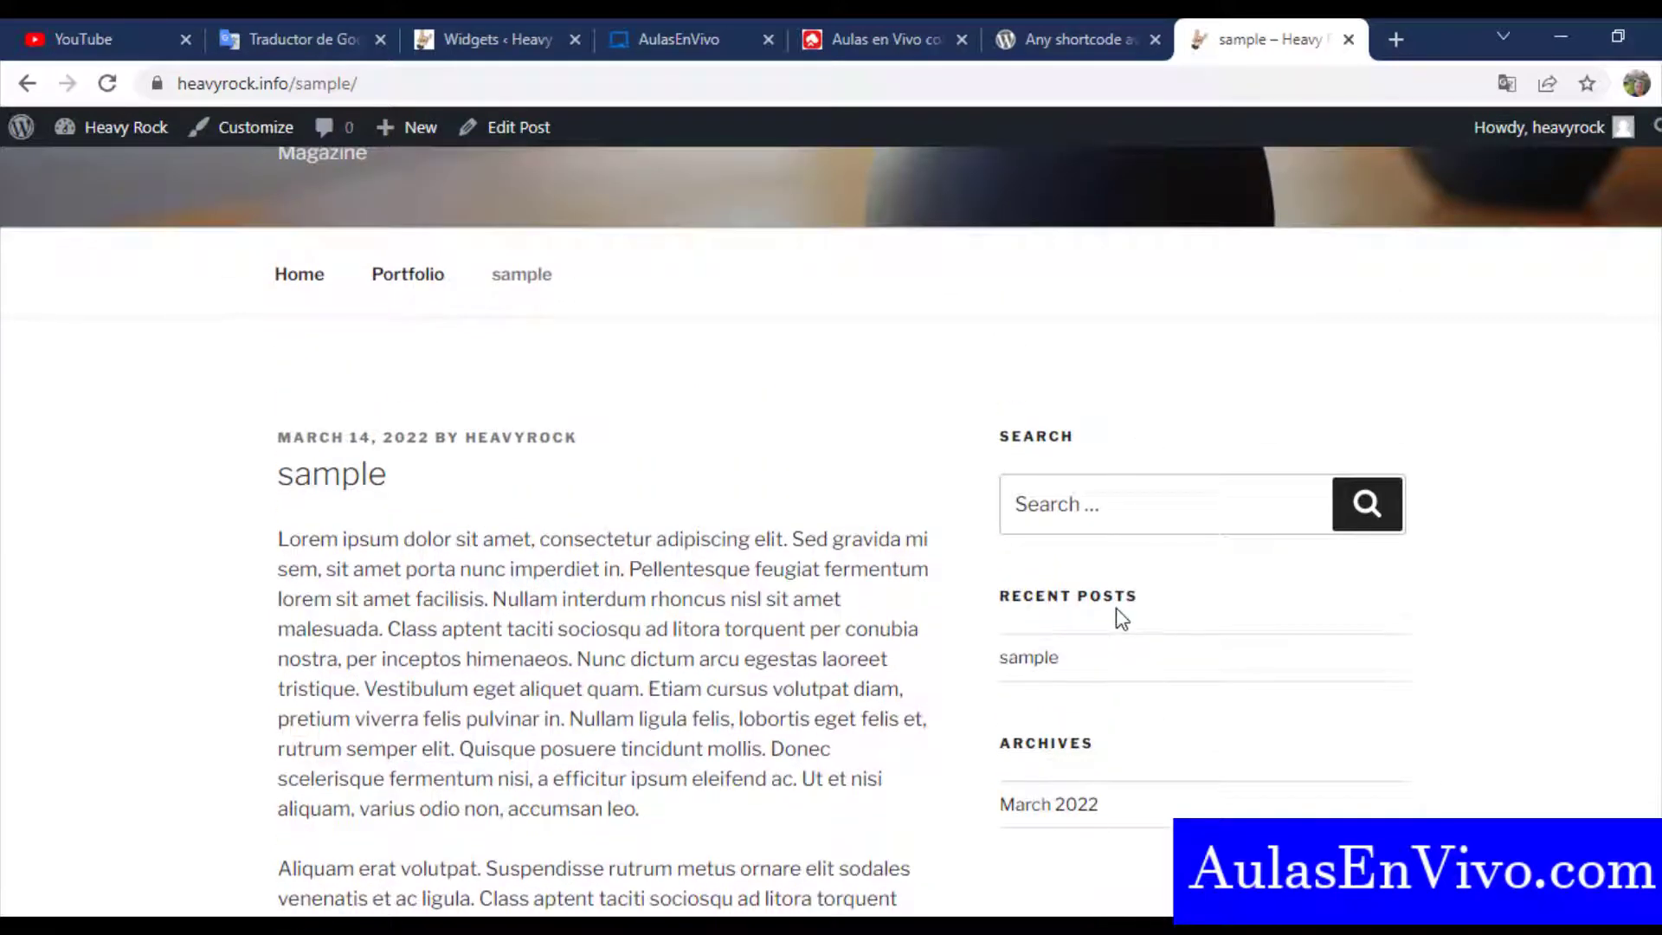
left_click(473, 26)
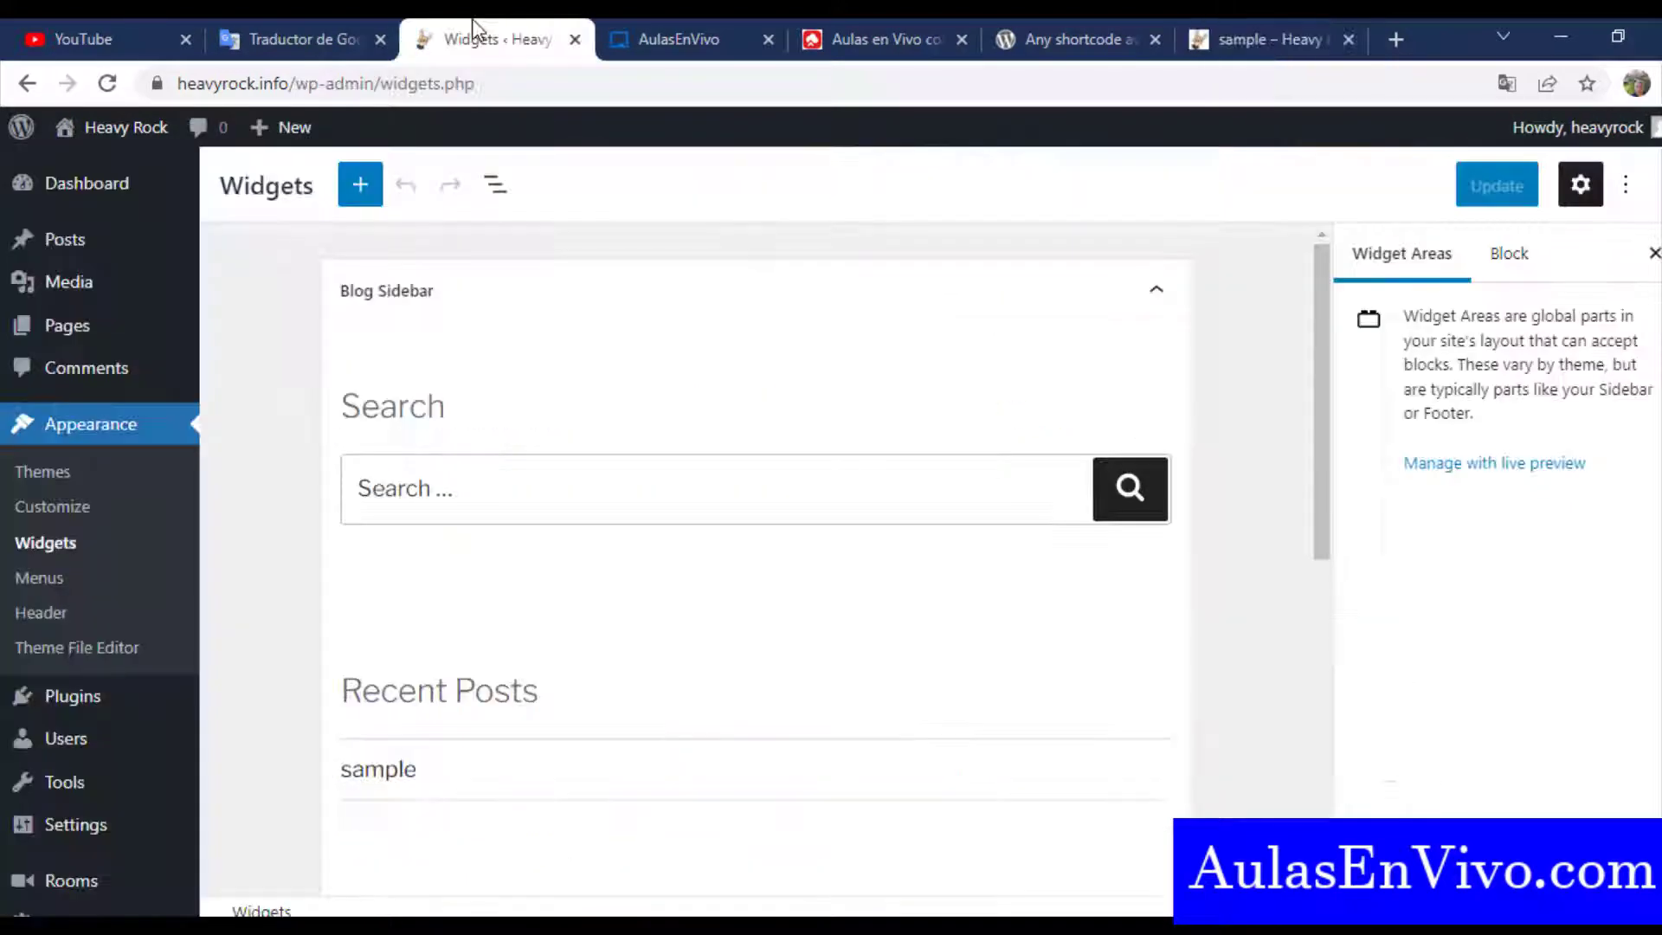
Insert a Rooms widget above the Search widget using the /bigbl block search
left_click(535, 424)
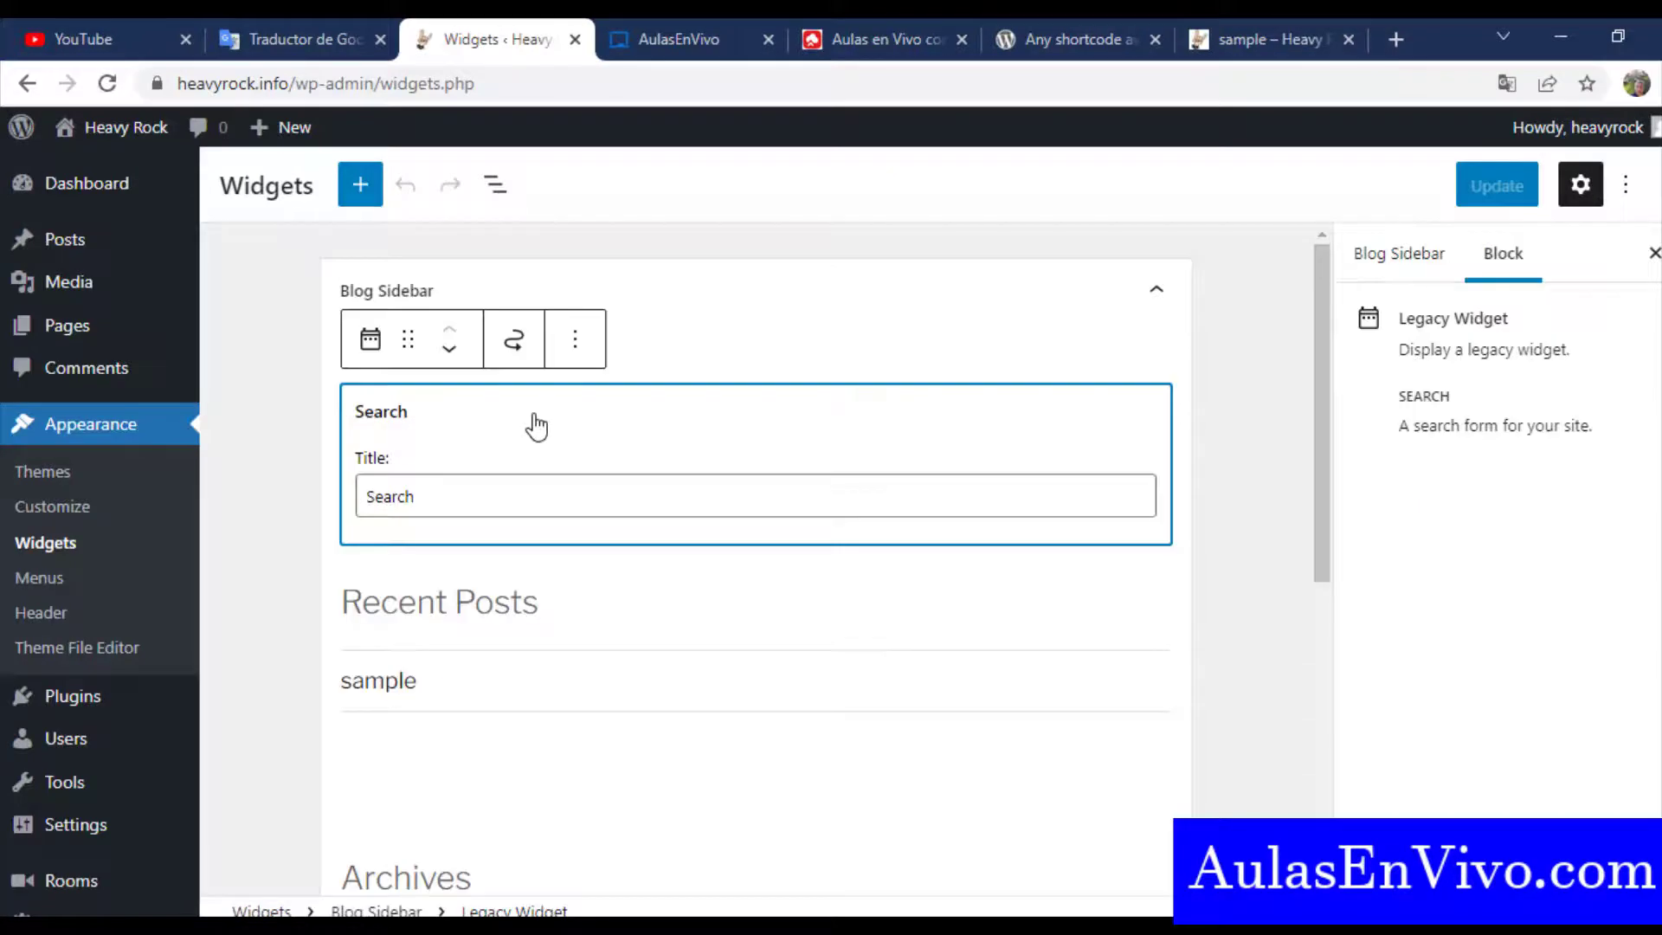
left_click(574, 339)
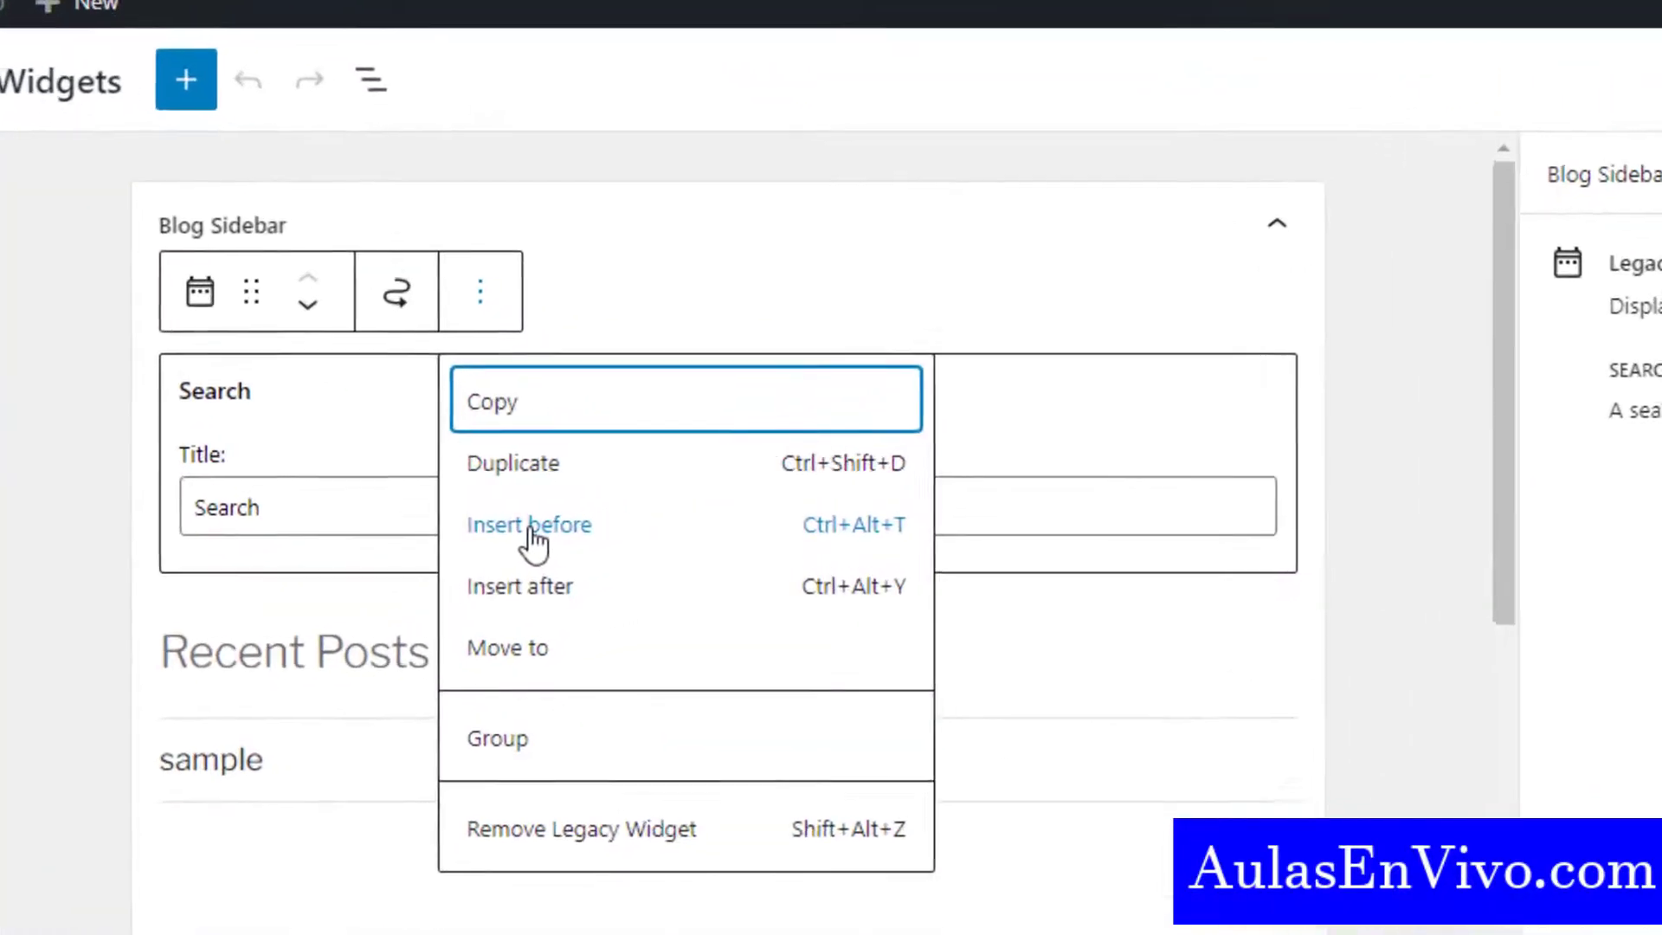
left_click(532, 530)
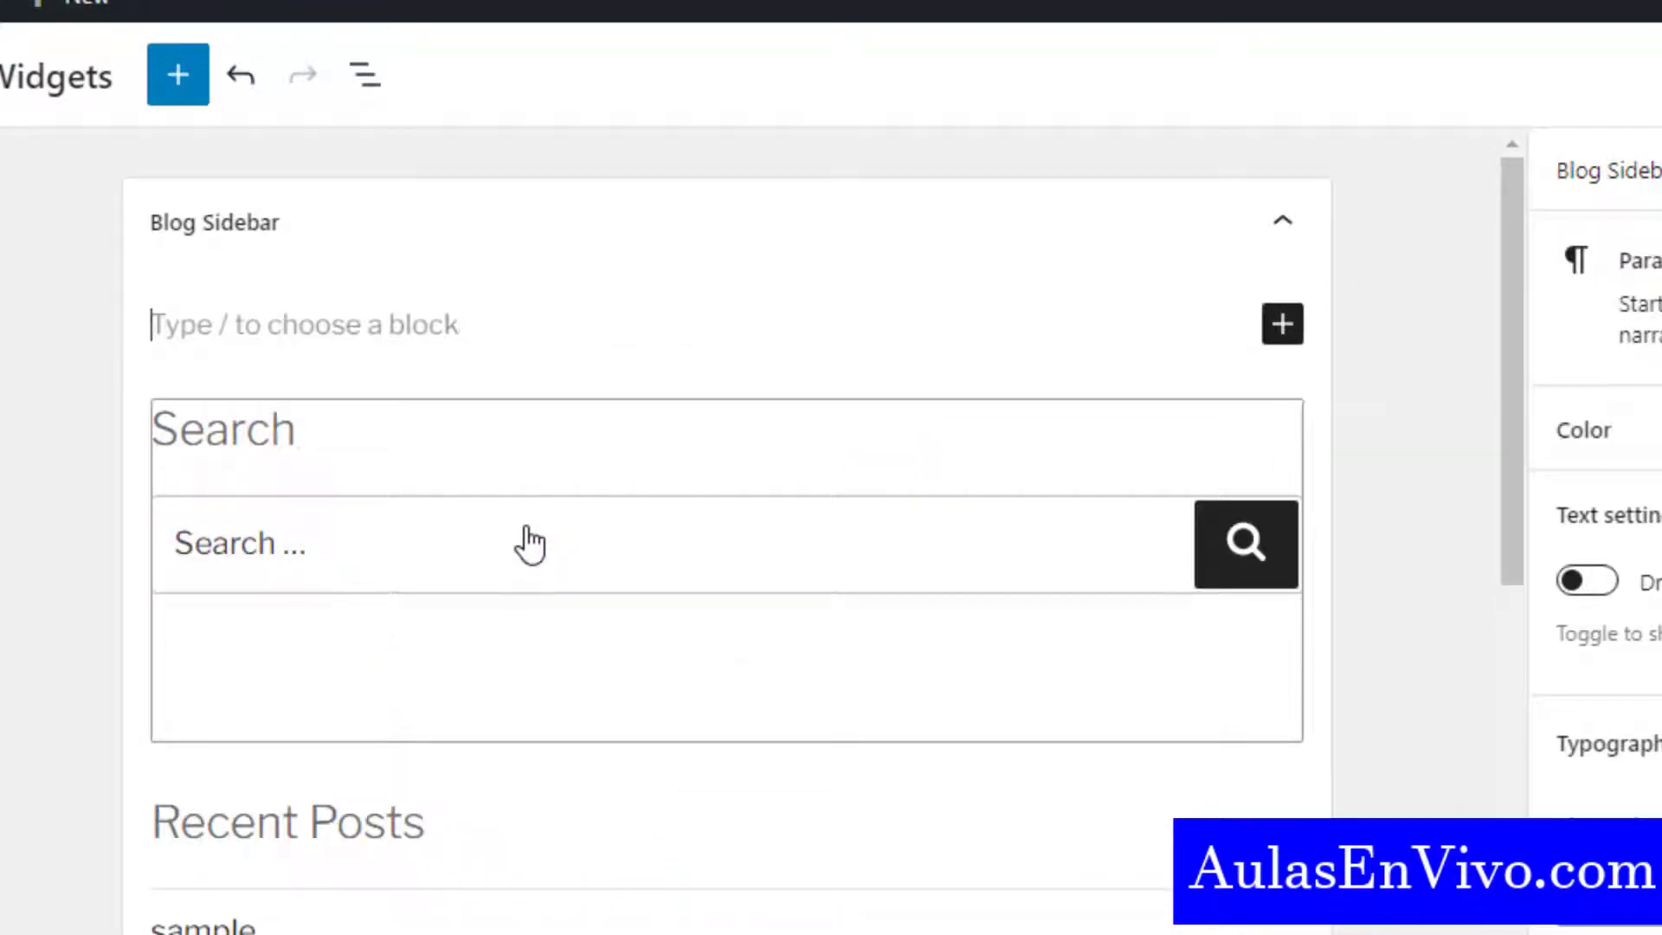
type("/")
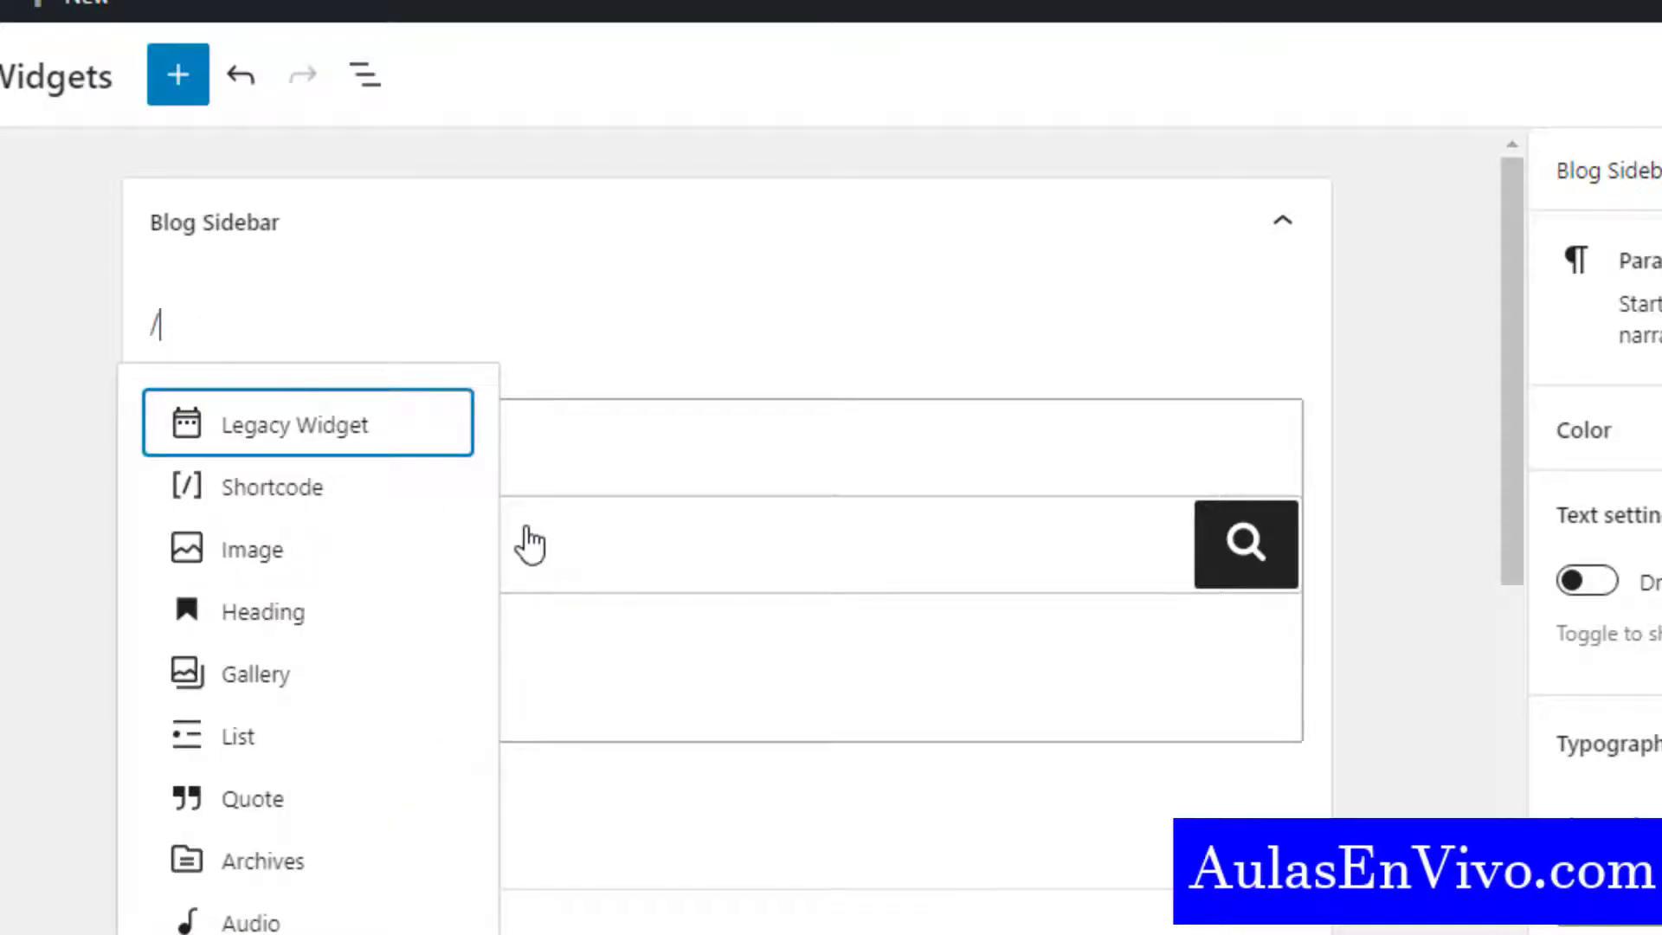
type("bigbl")
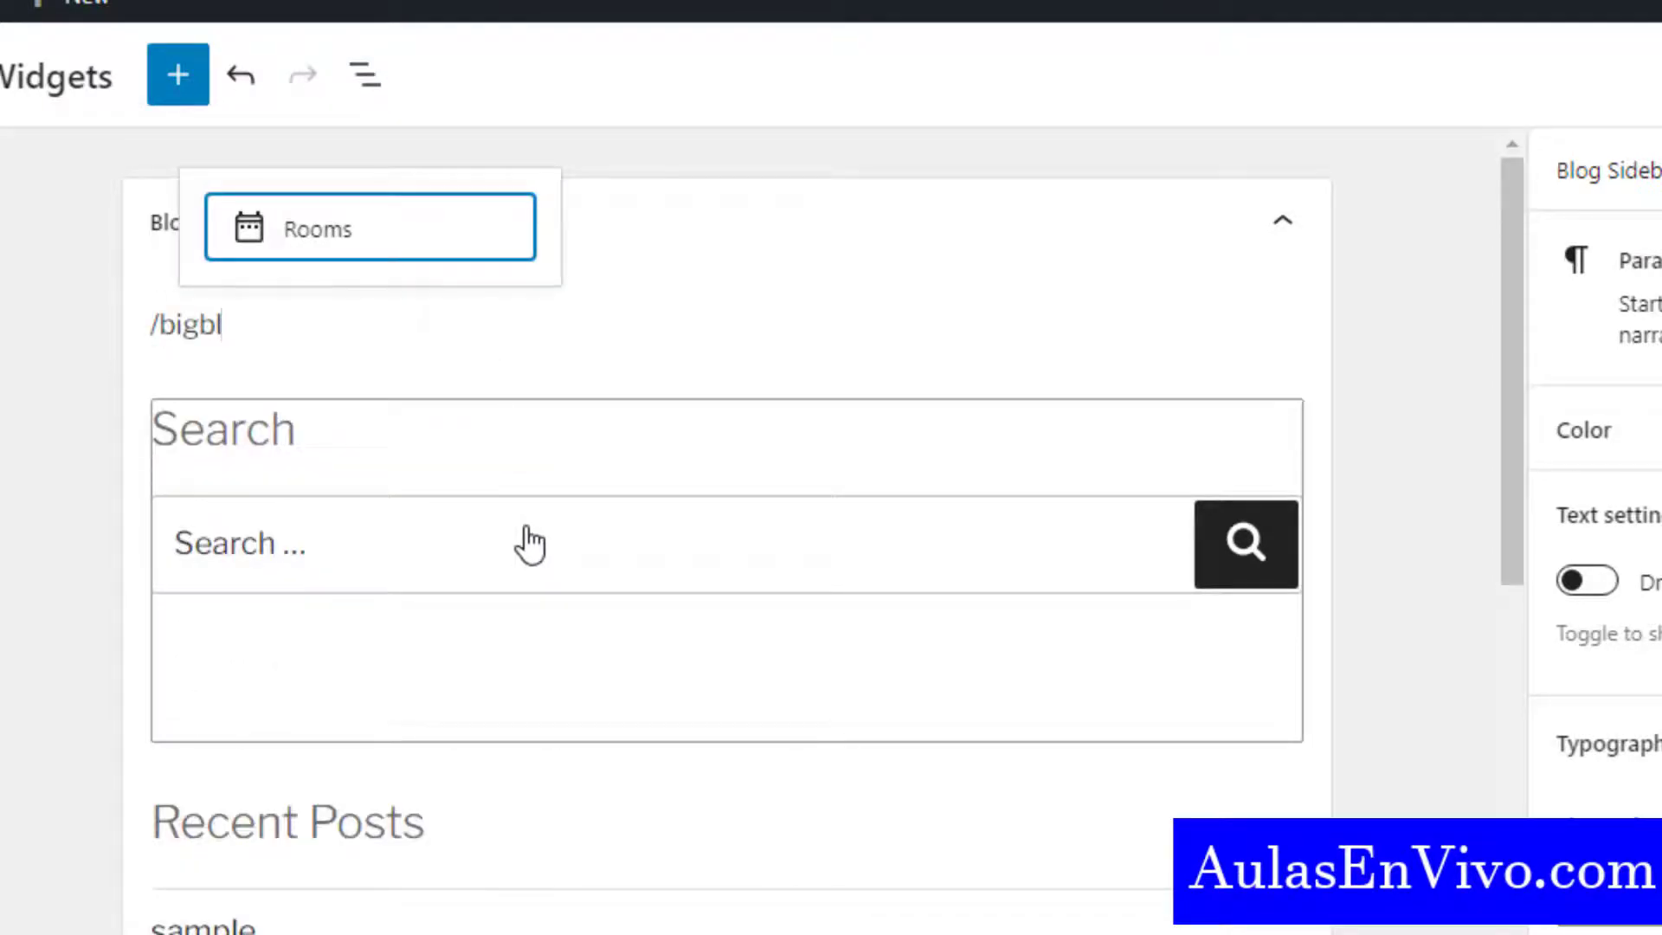
left_click(324, 245)
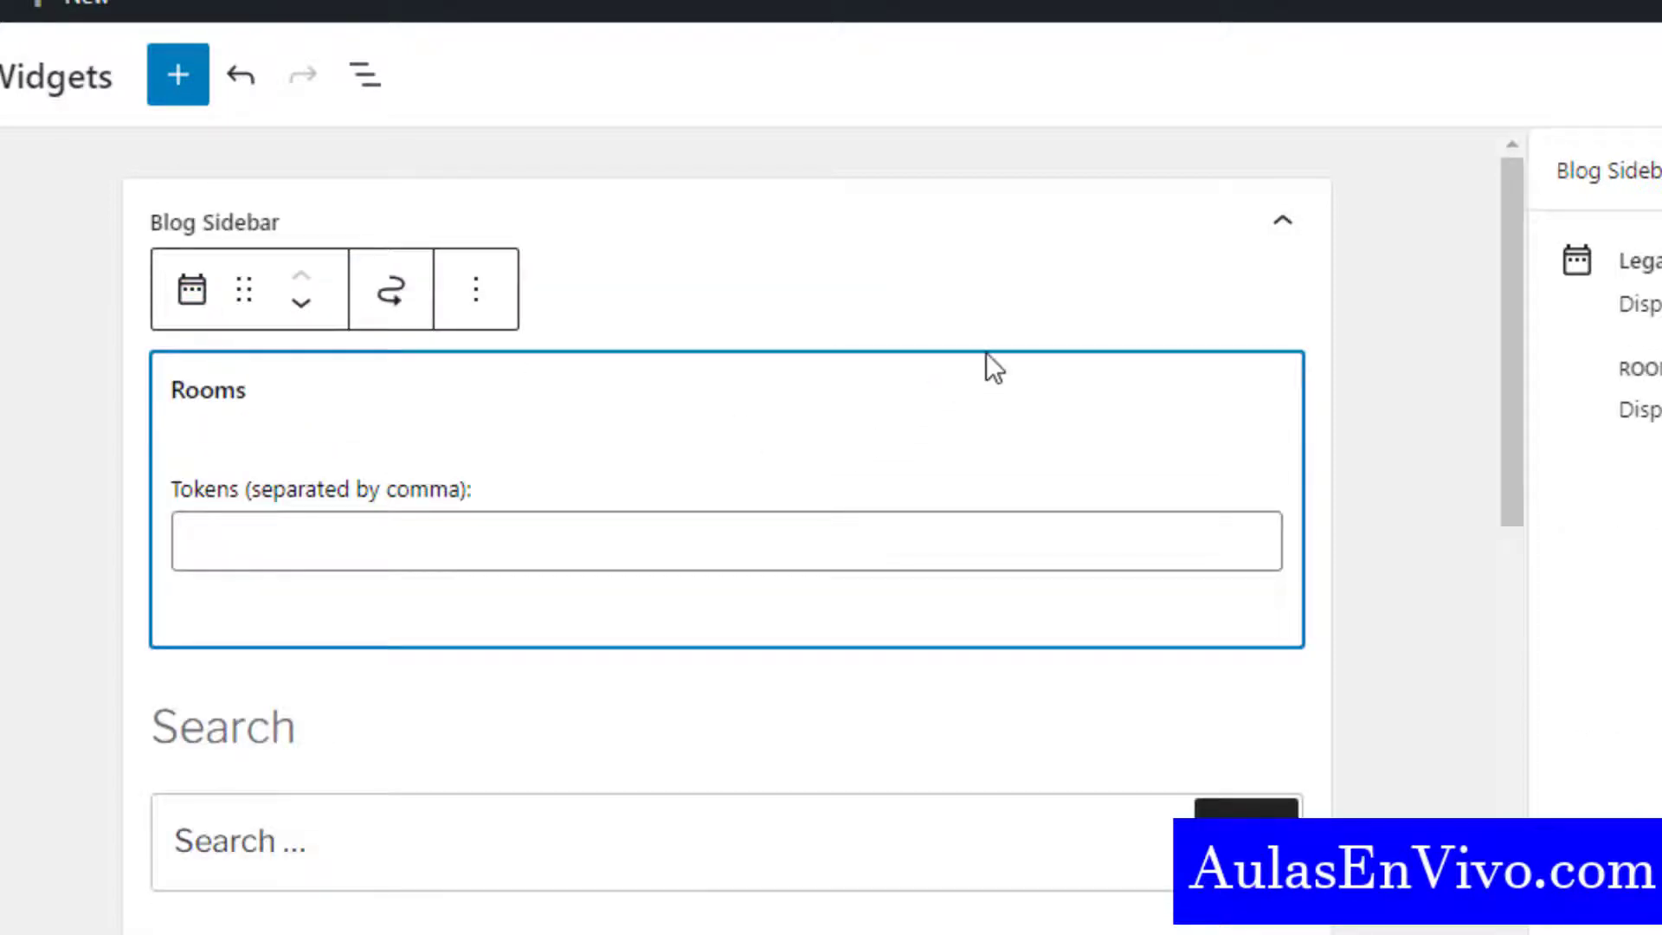
Preview the Rooms widget and its settings, then save the widgets with Update
left_click(1422, 338)
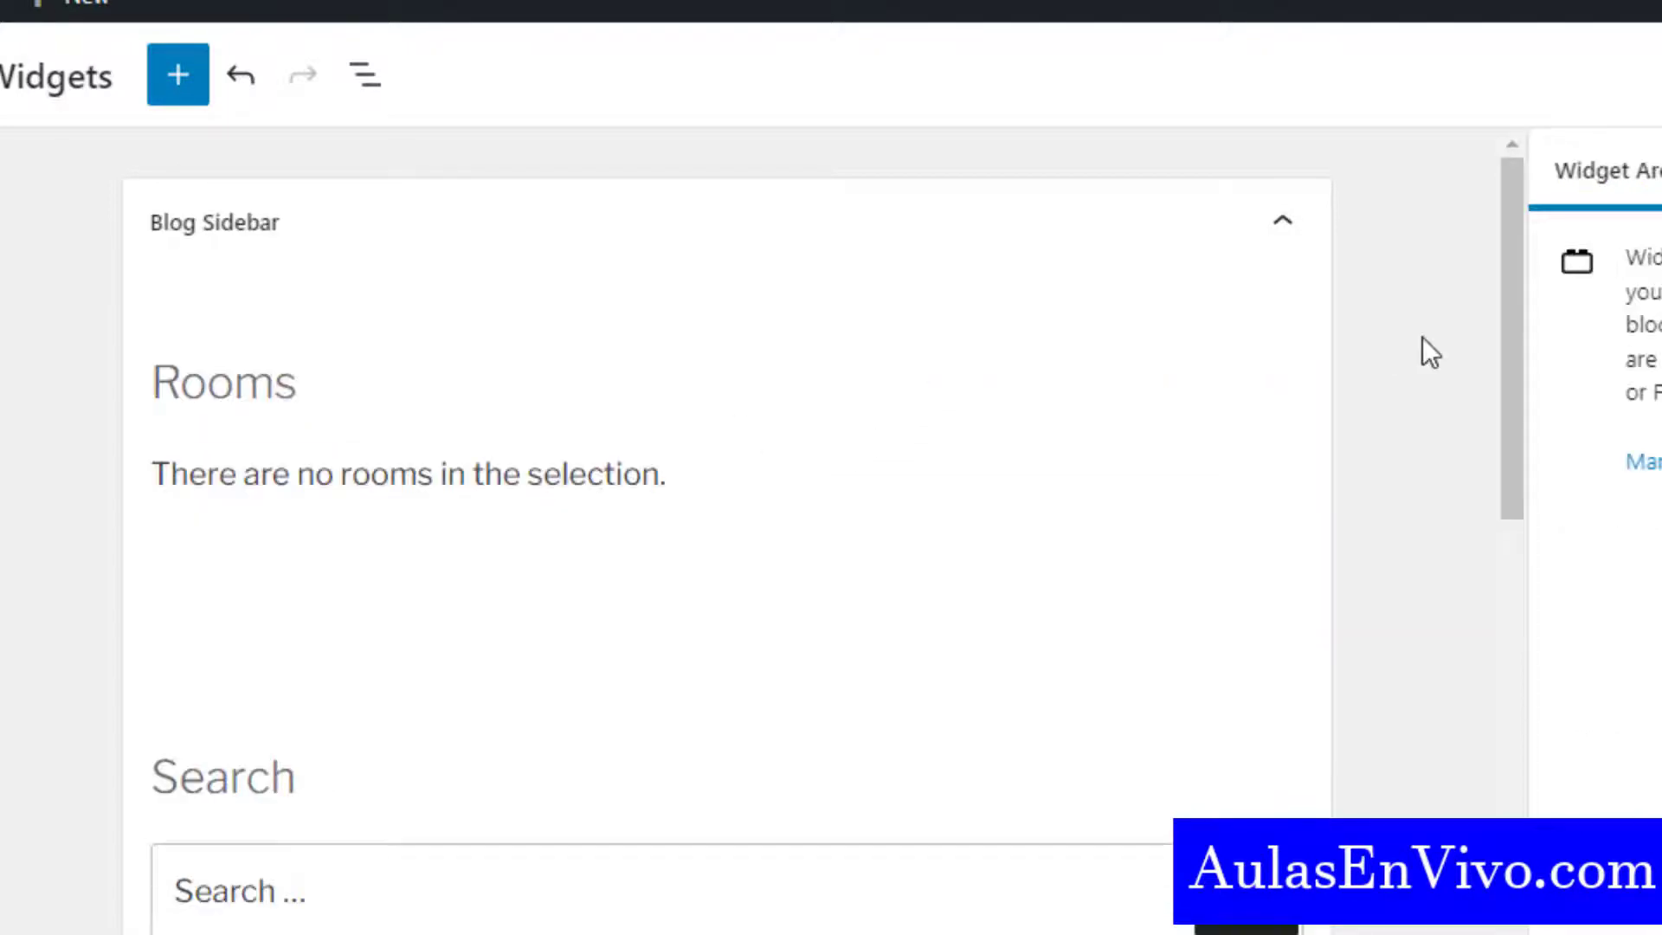
left_click(309, 490)
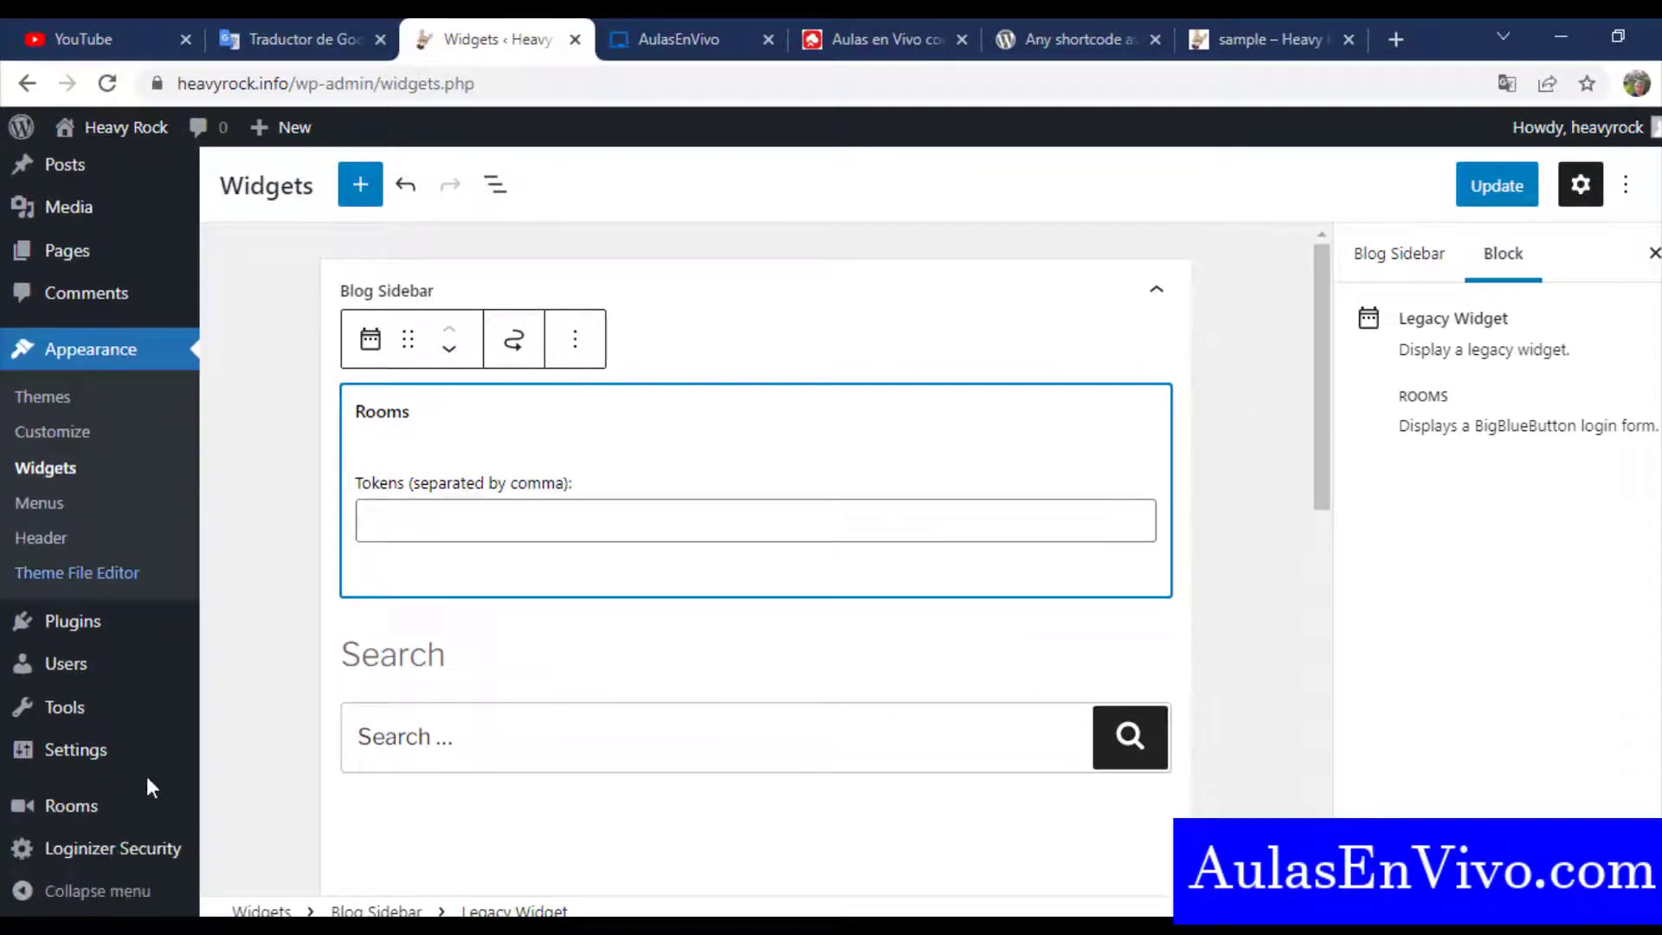
mouse_move(95, 813)
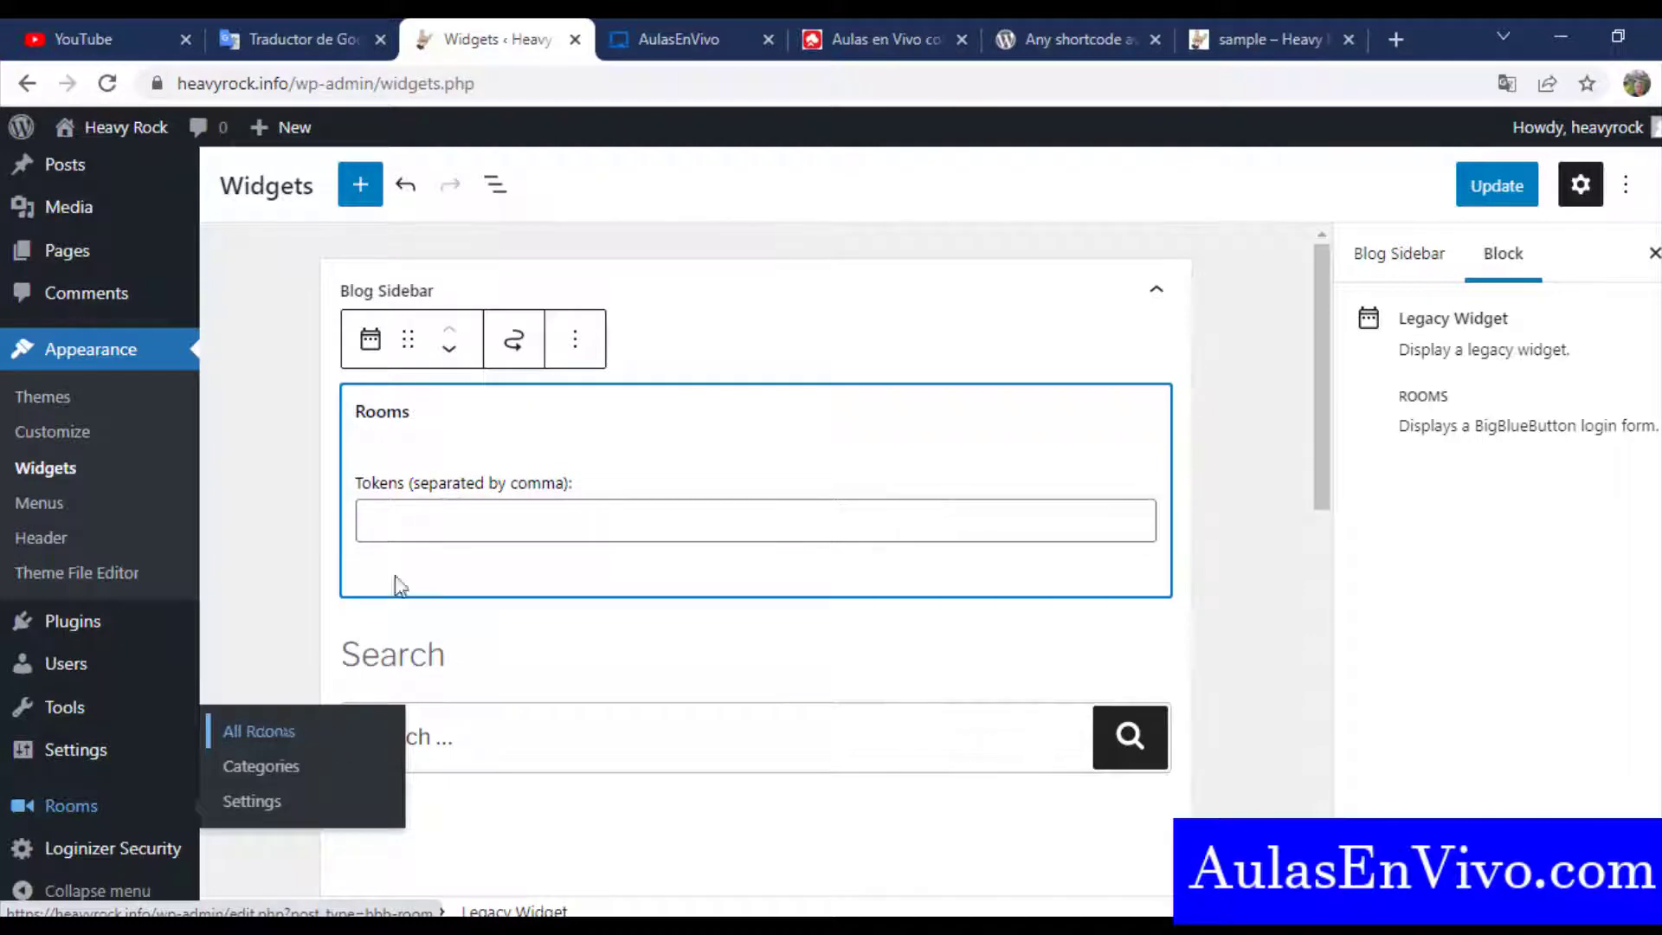
left_click(1250, 362)
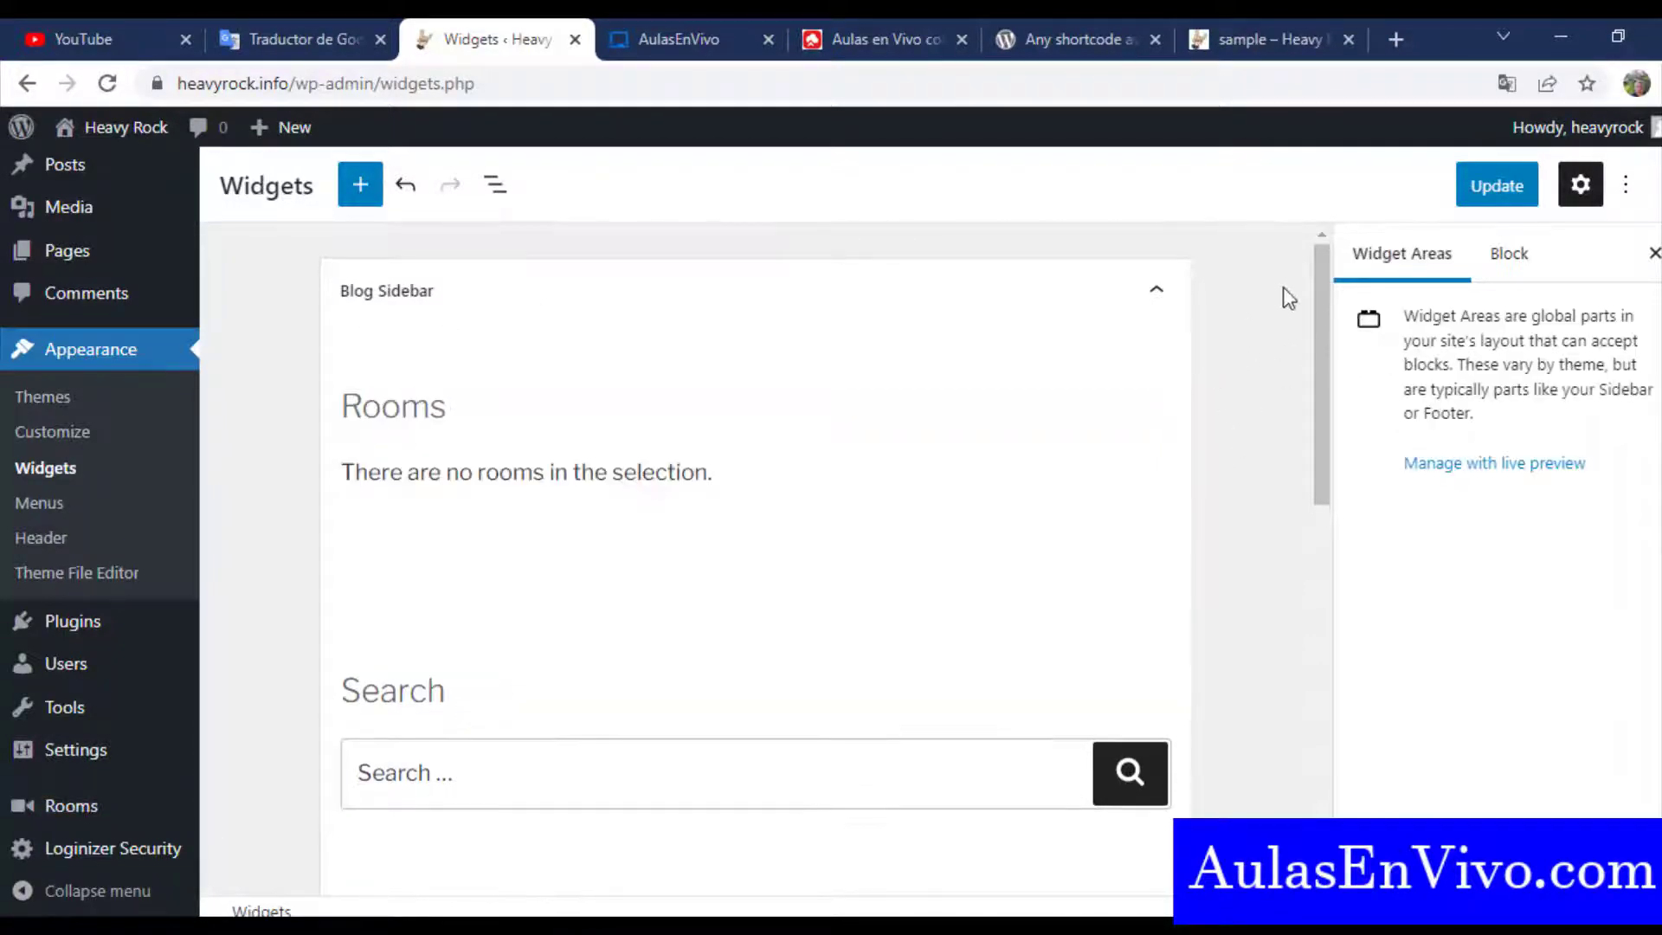
left_click(1497, 198)
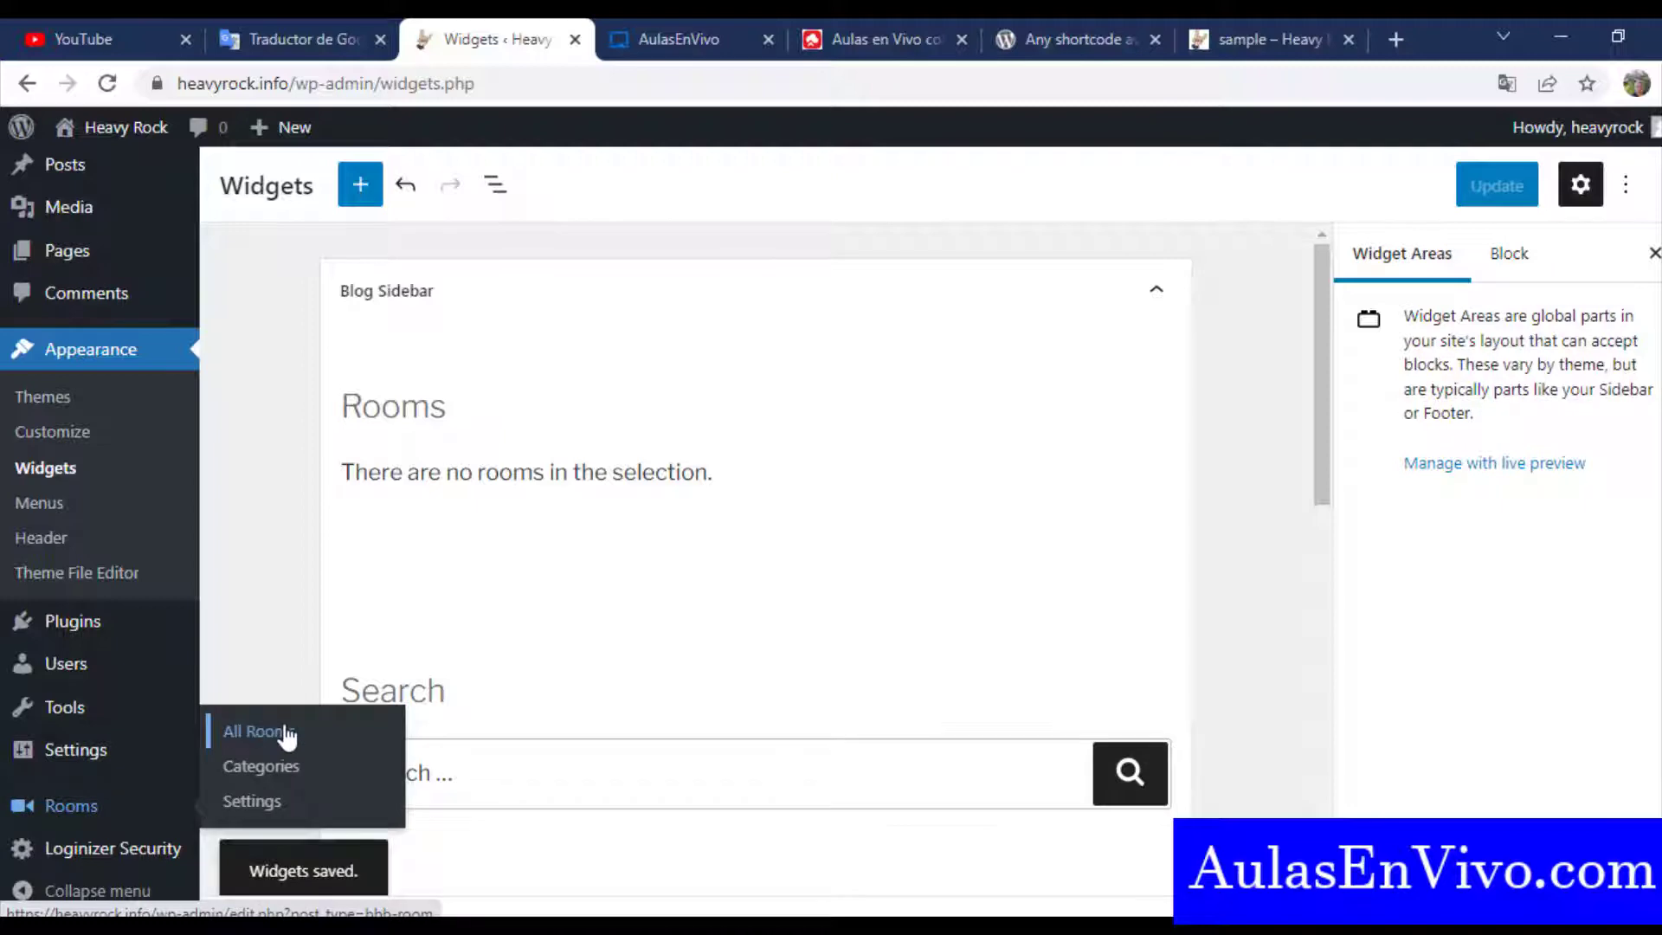
Copy the Test 01 room's token from the All Rooms list
left_click(288, 734)
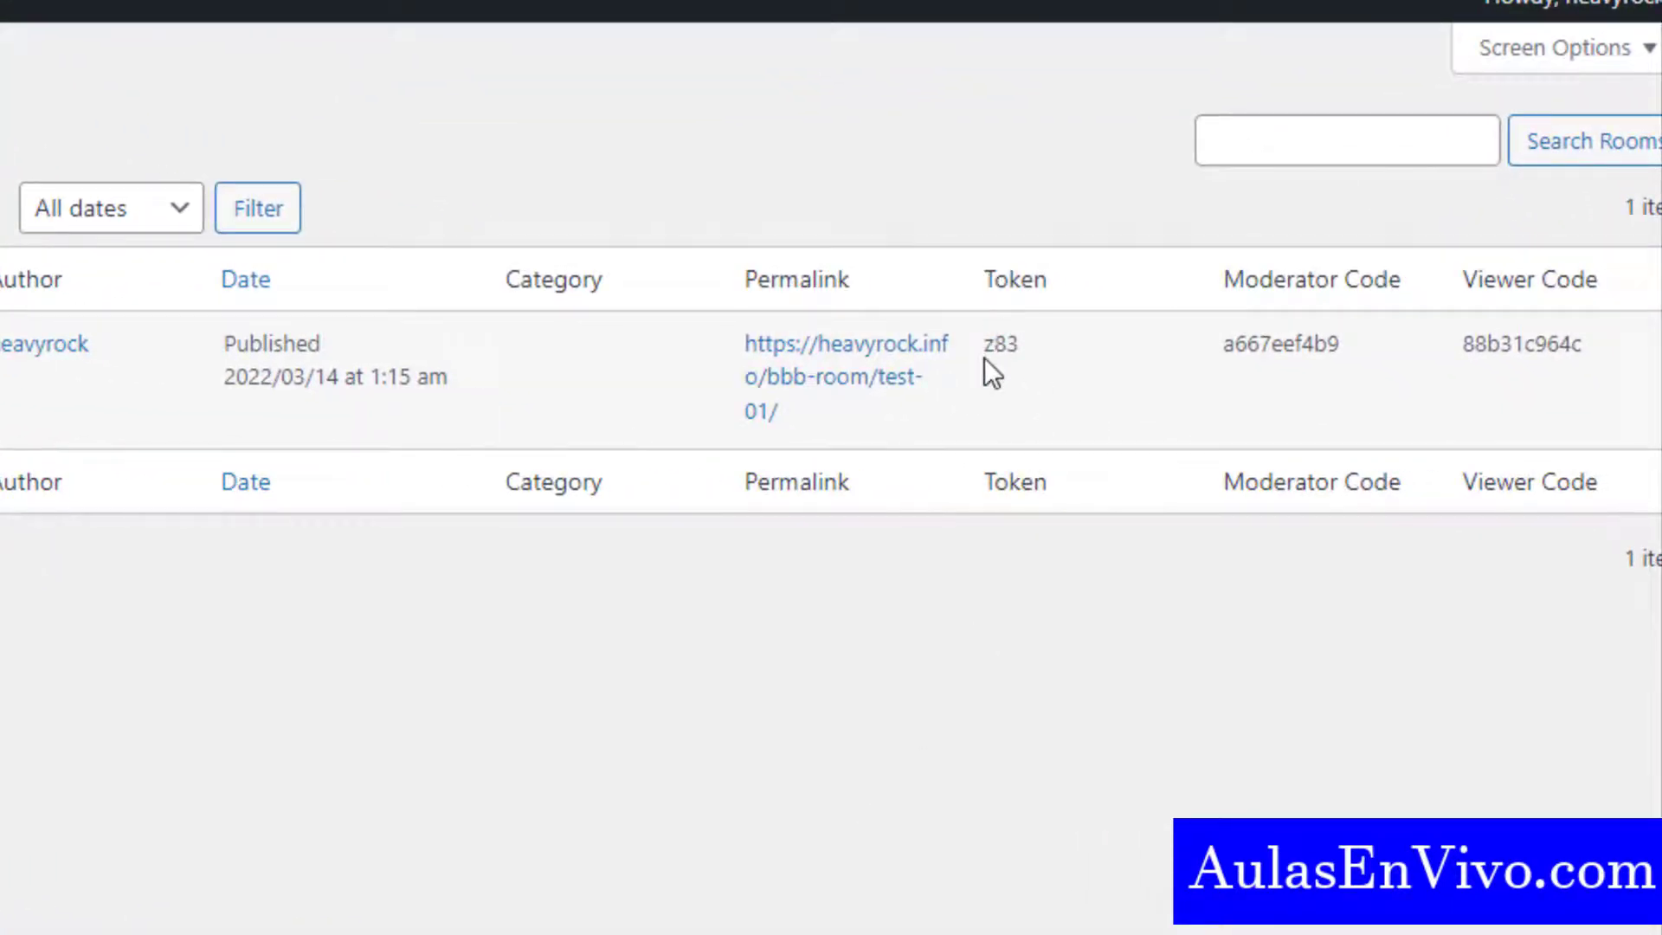
left_click_drag(988, 344, 1025, 345)
right_click(1000, 348)
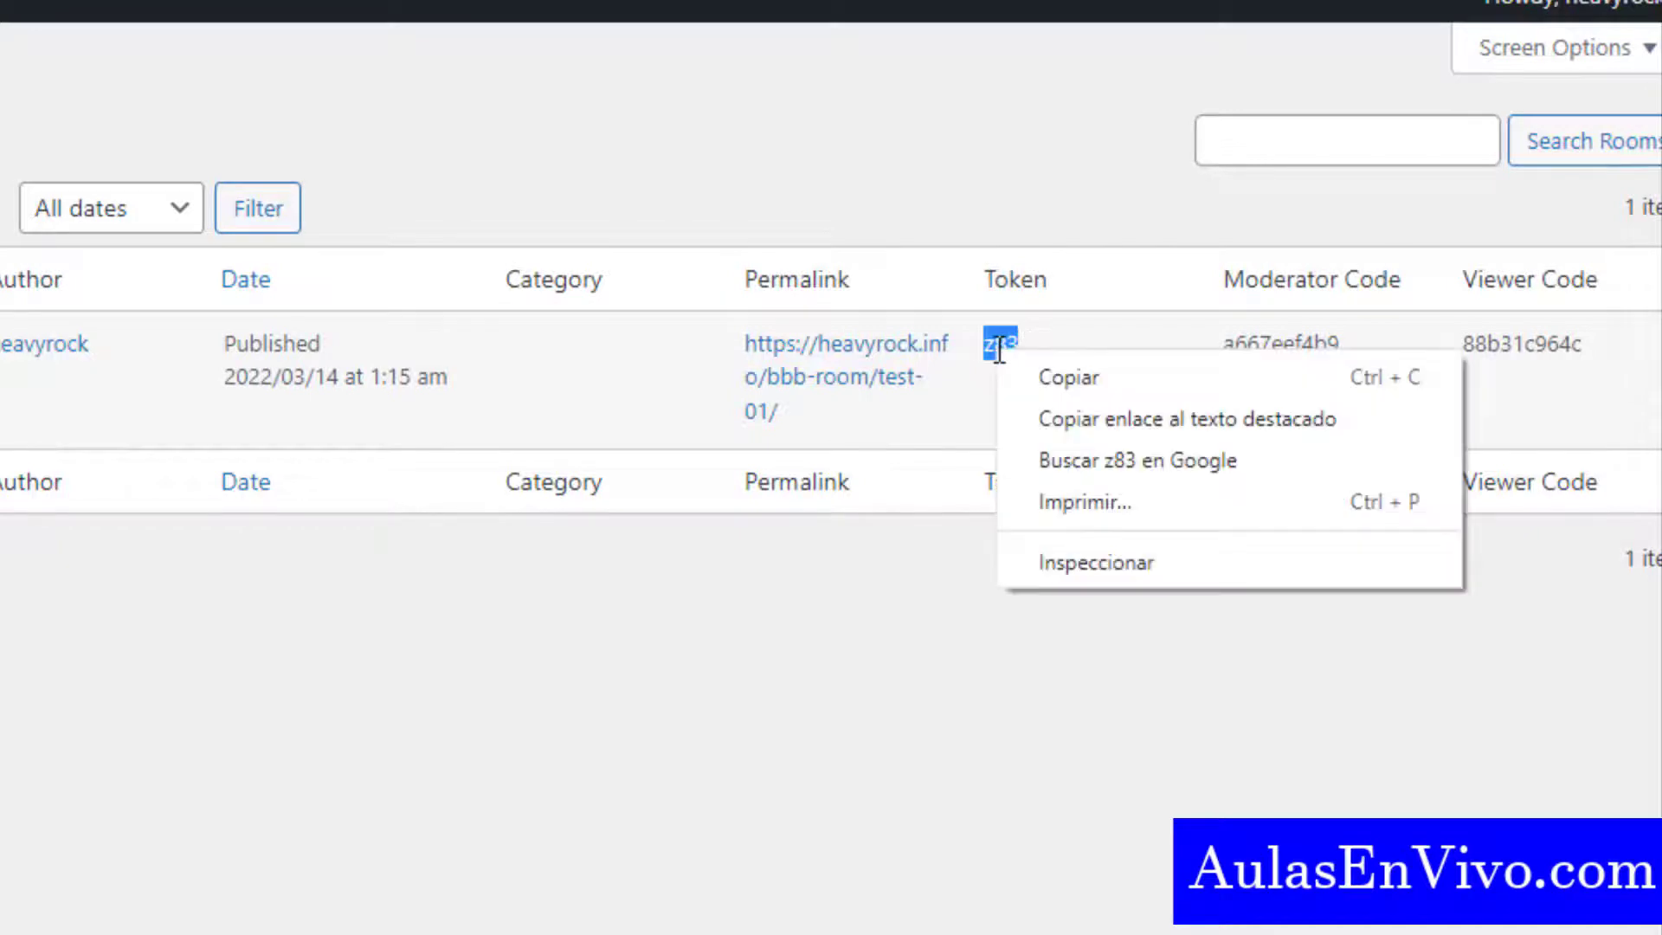
left_click(1063, 376)
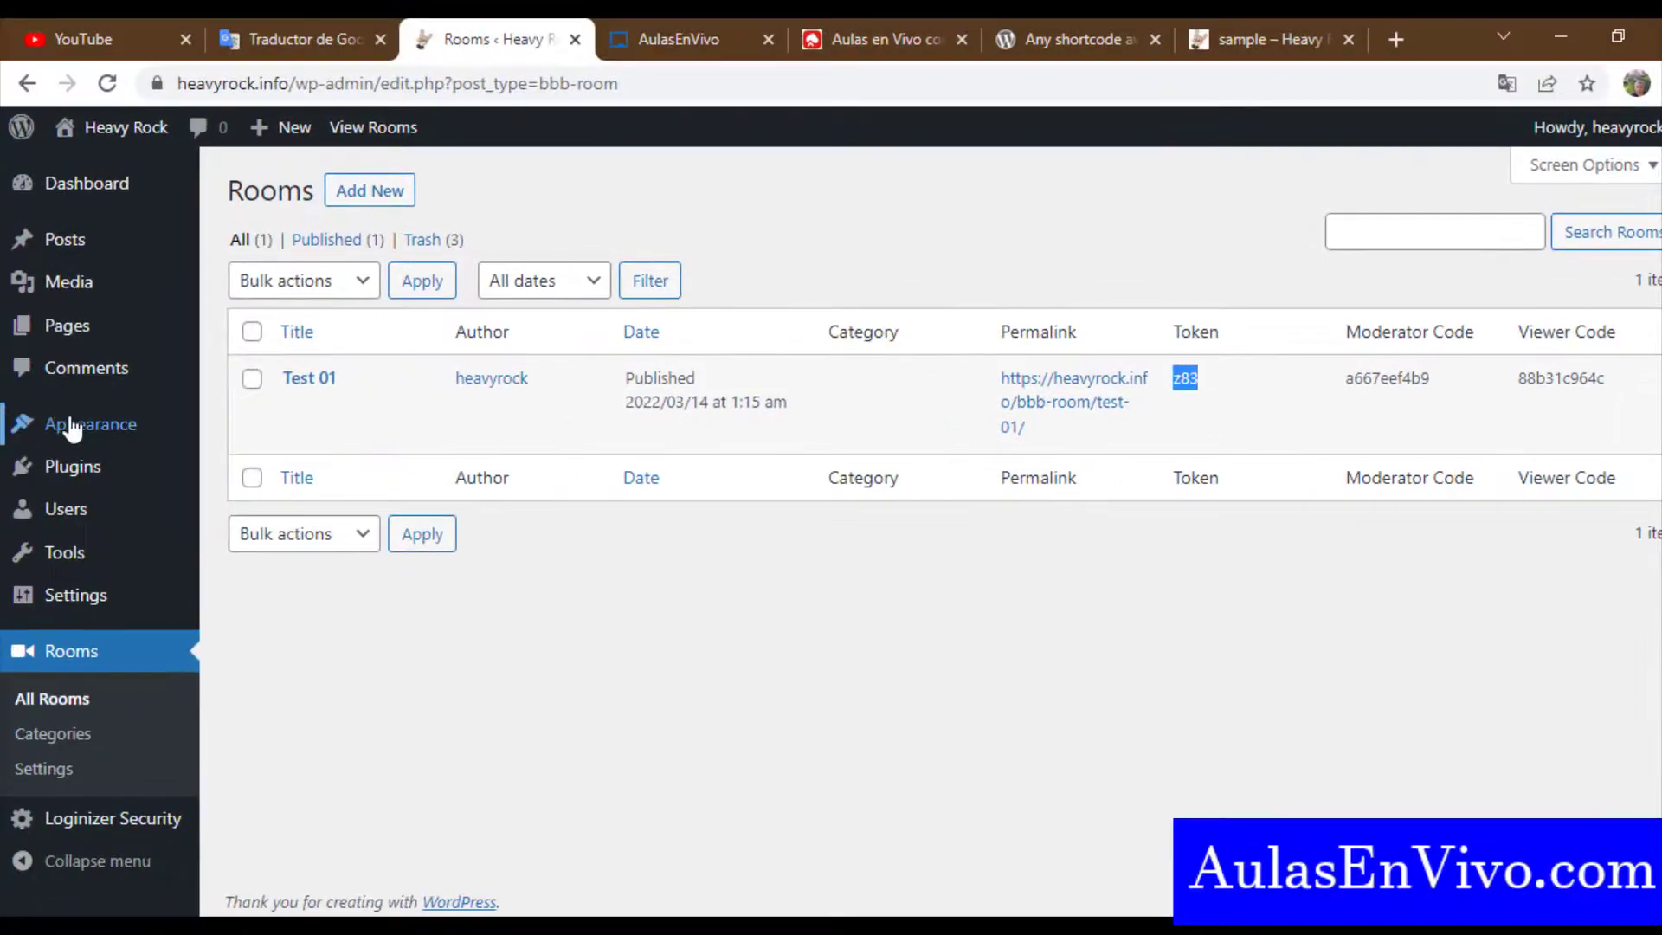
Add a Rooms widget to the Blog Sidebar with token z83
mouse_move(73, 427)
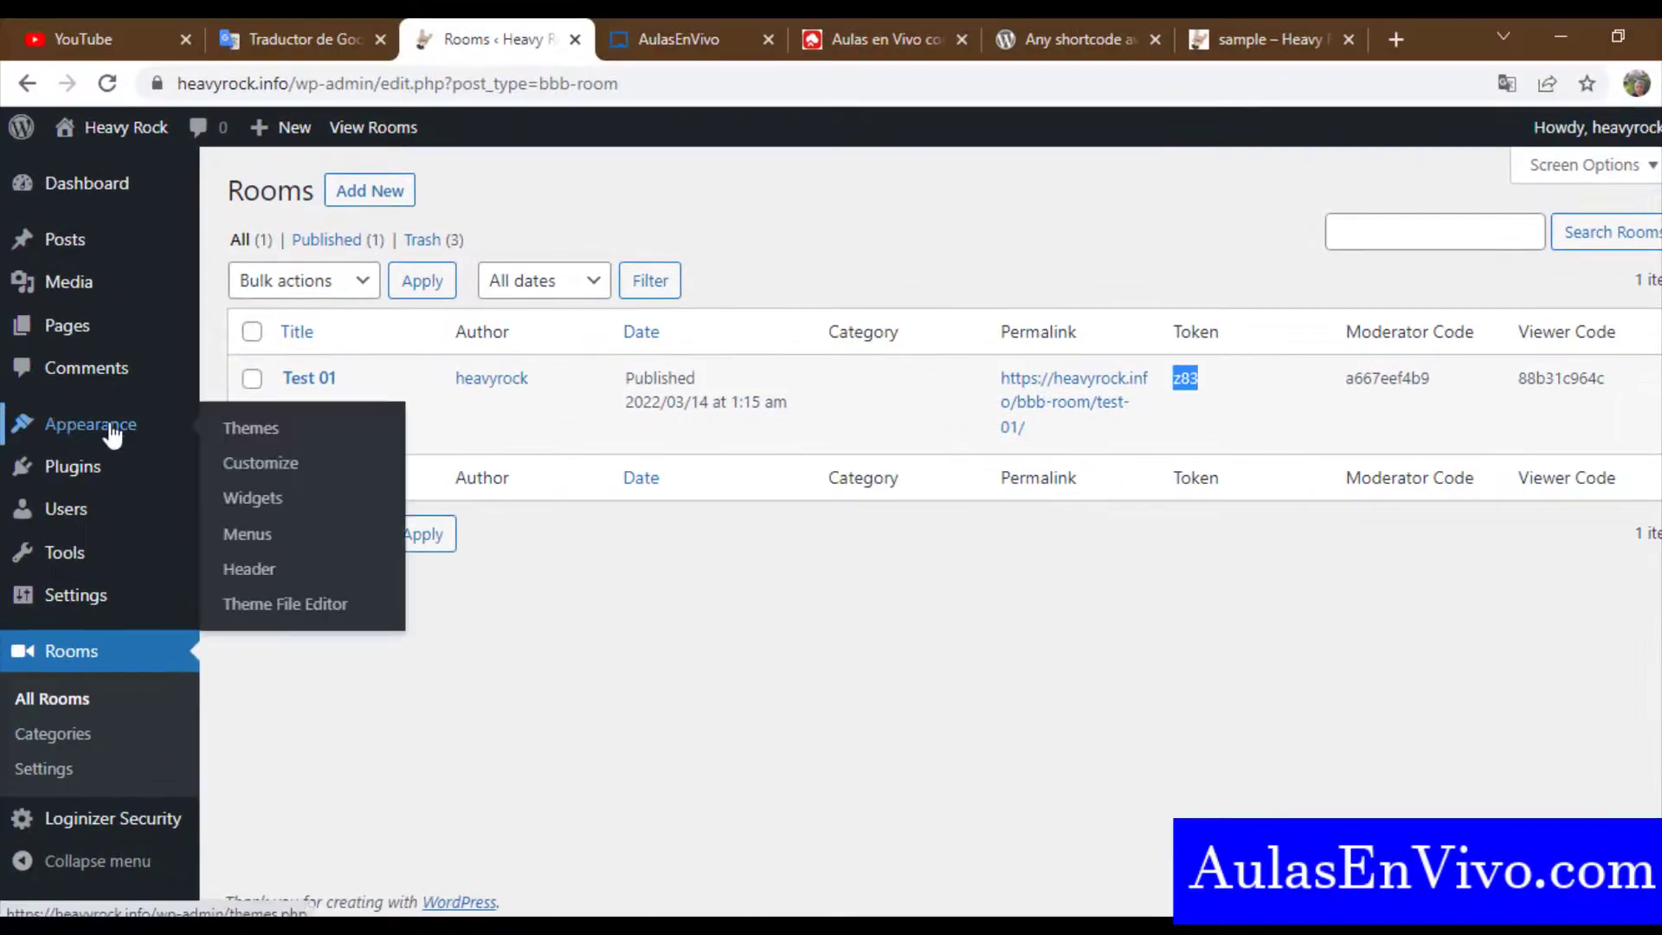
left_click(260, 500)
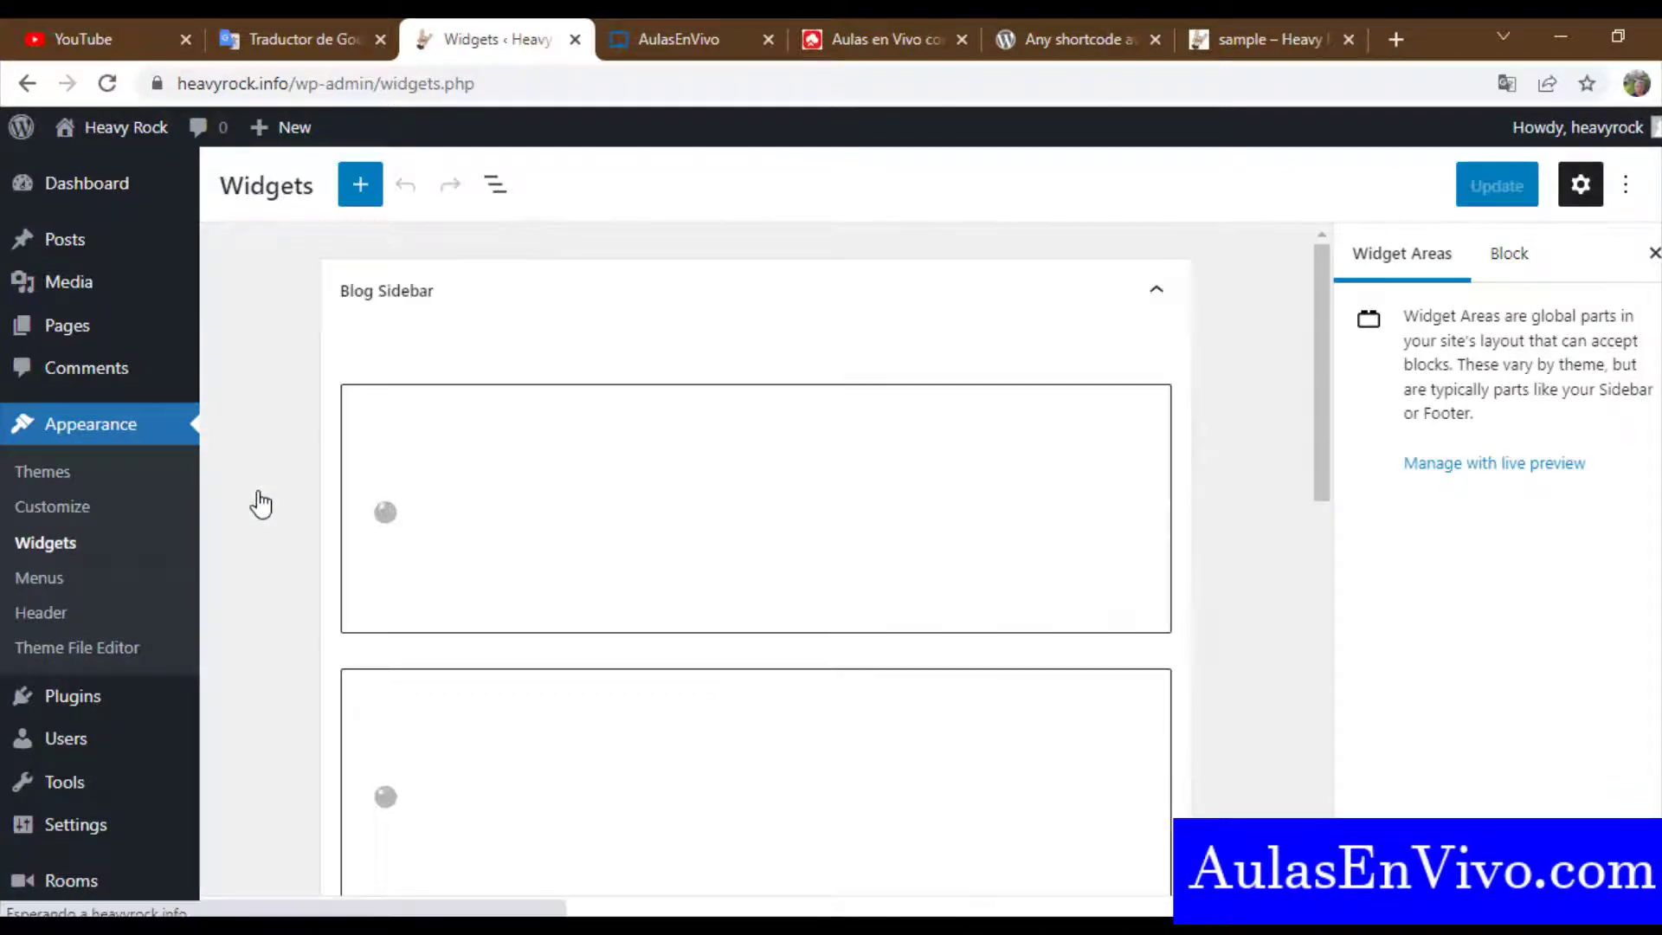
left_click(496, 489)
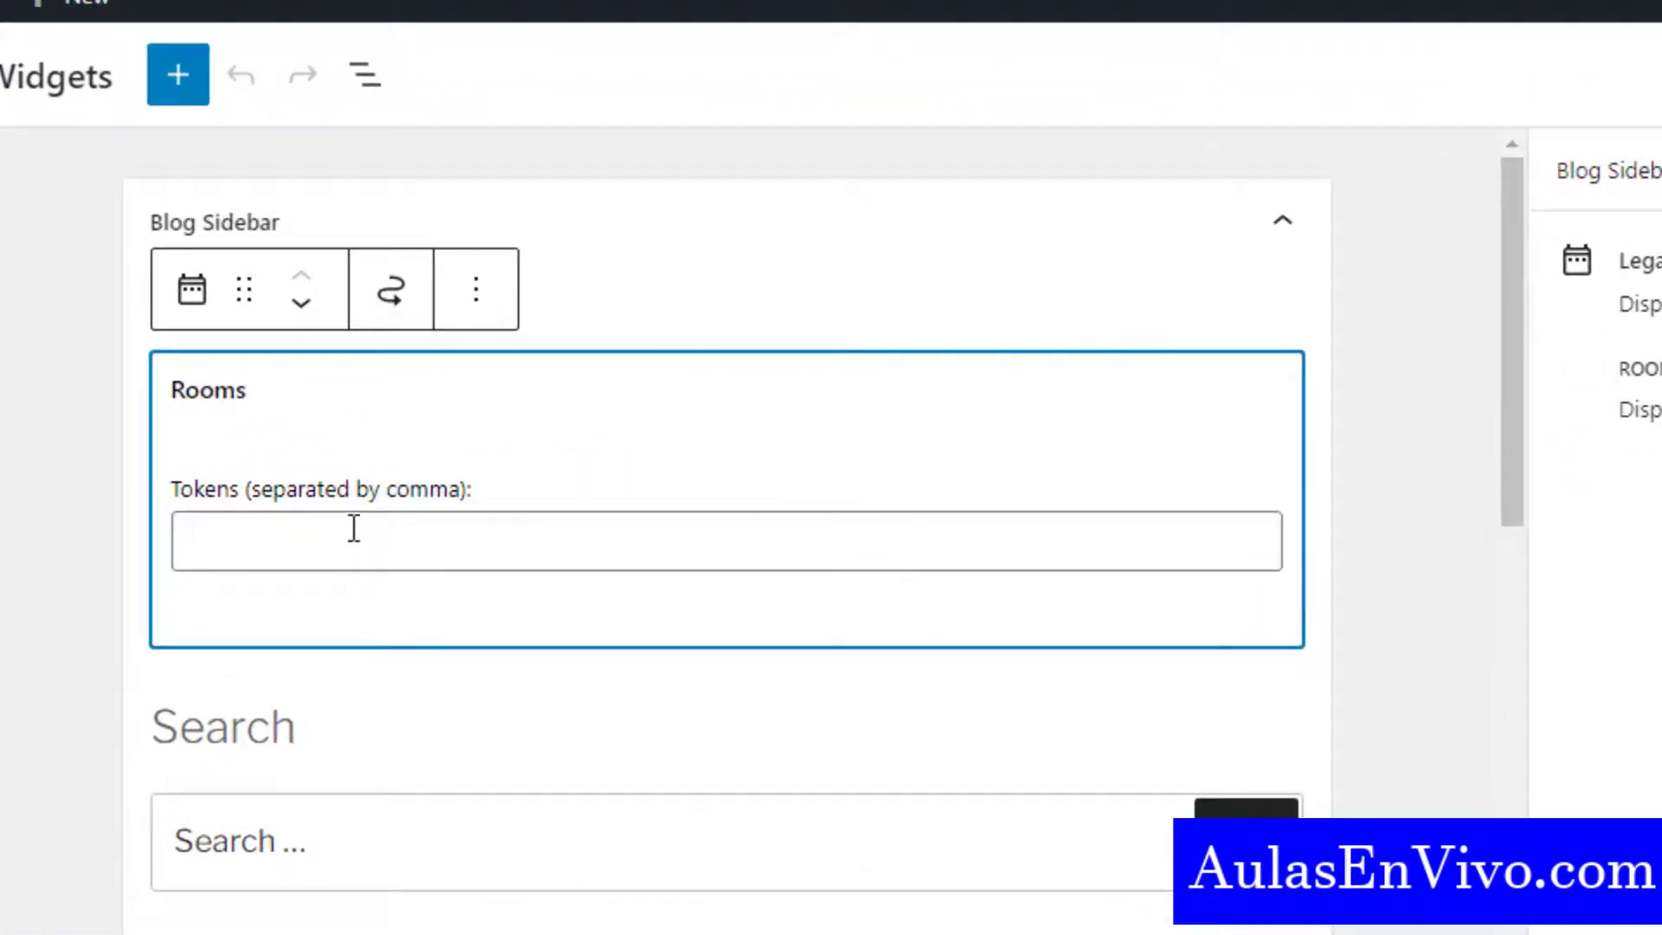
left_click(353, 530)
type("z83")
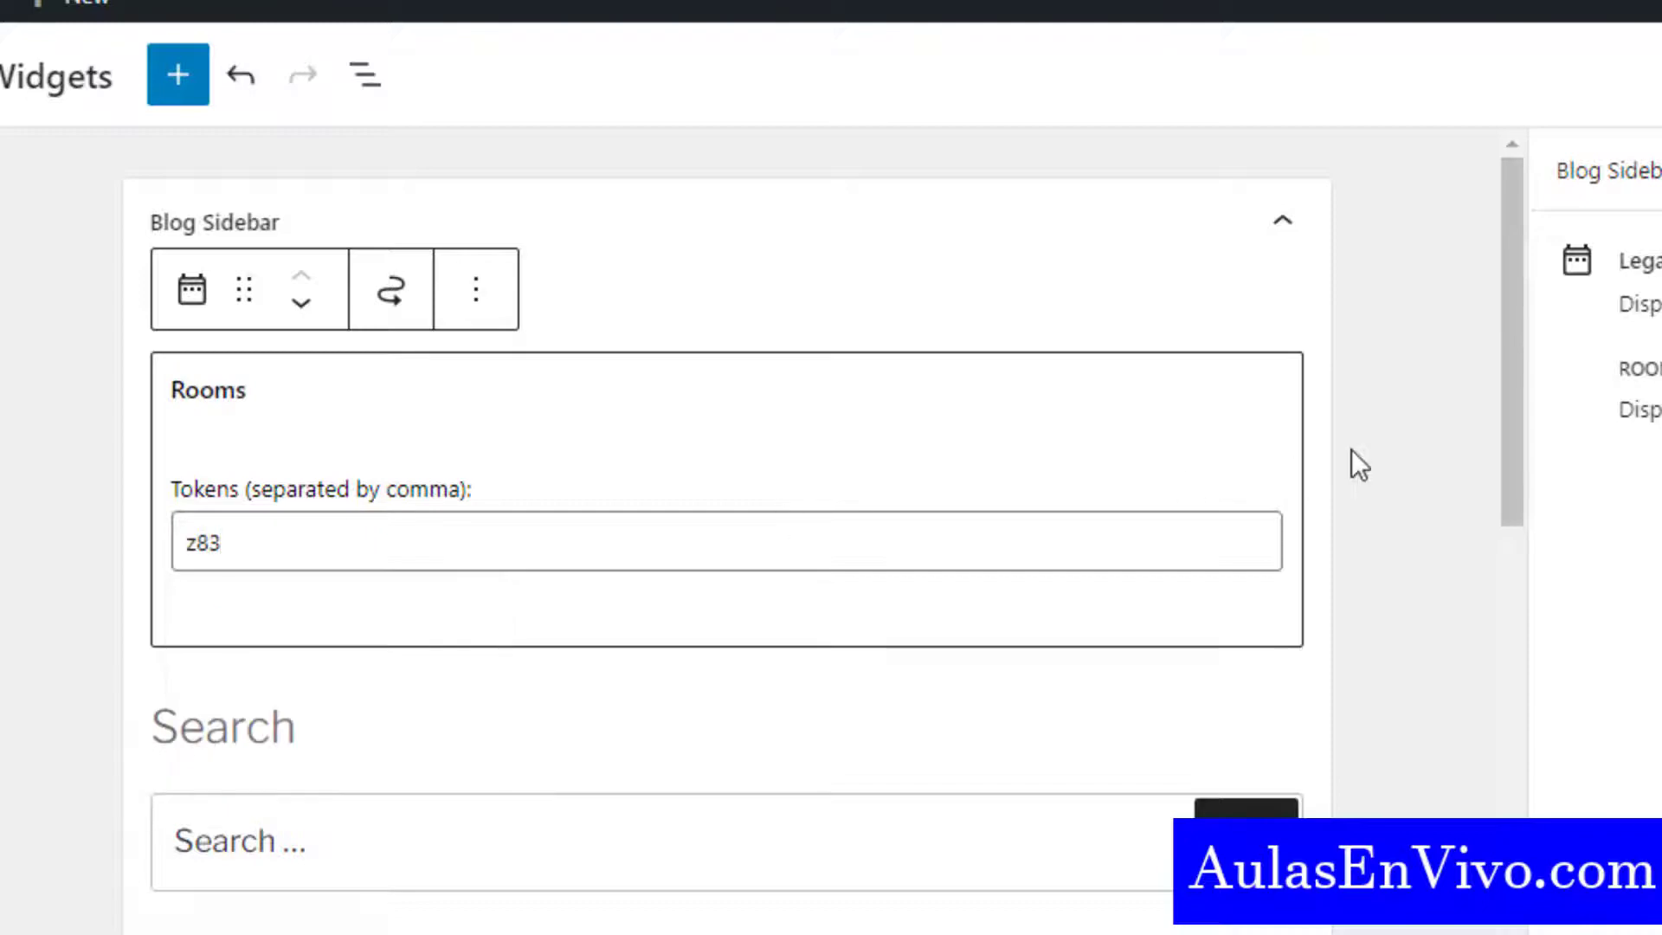
Preview the widget's Join button, save the widgets, and switch to the sample post
left_click(1364, 456)
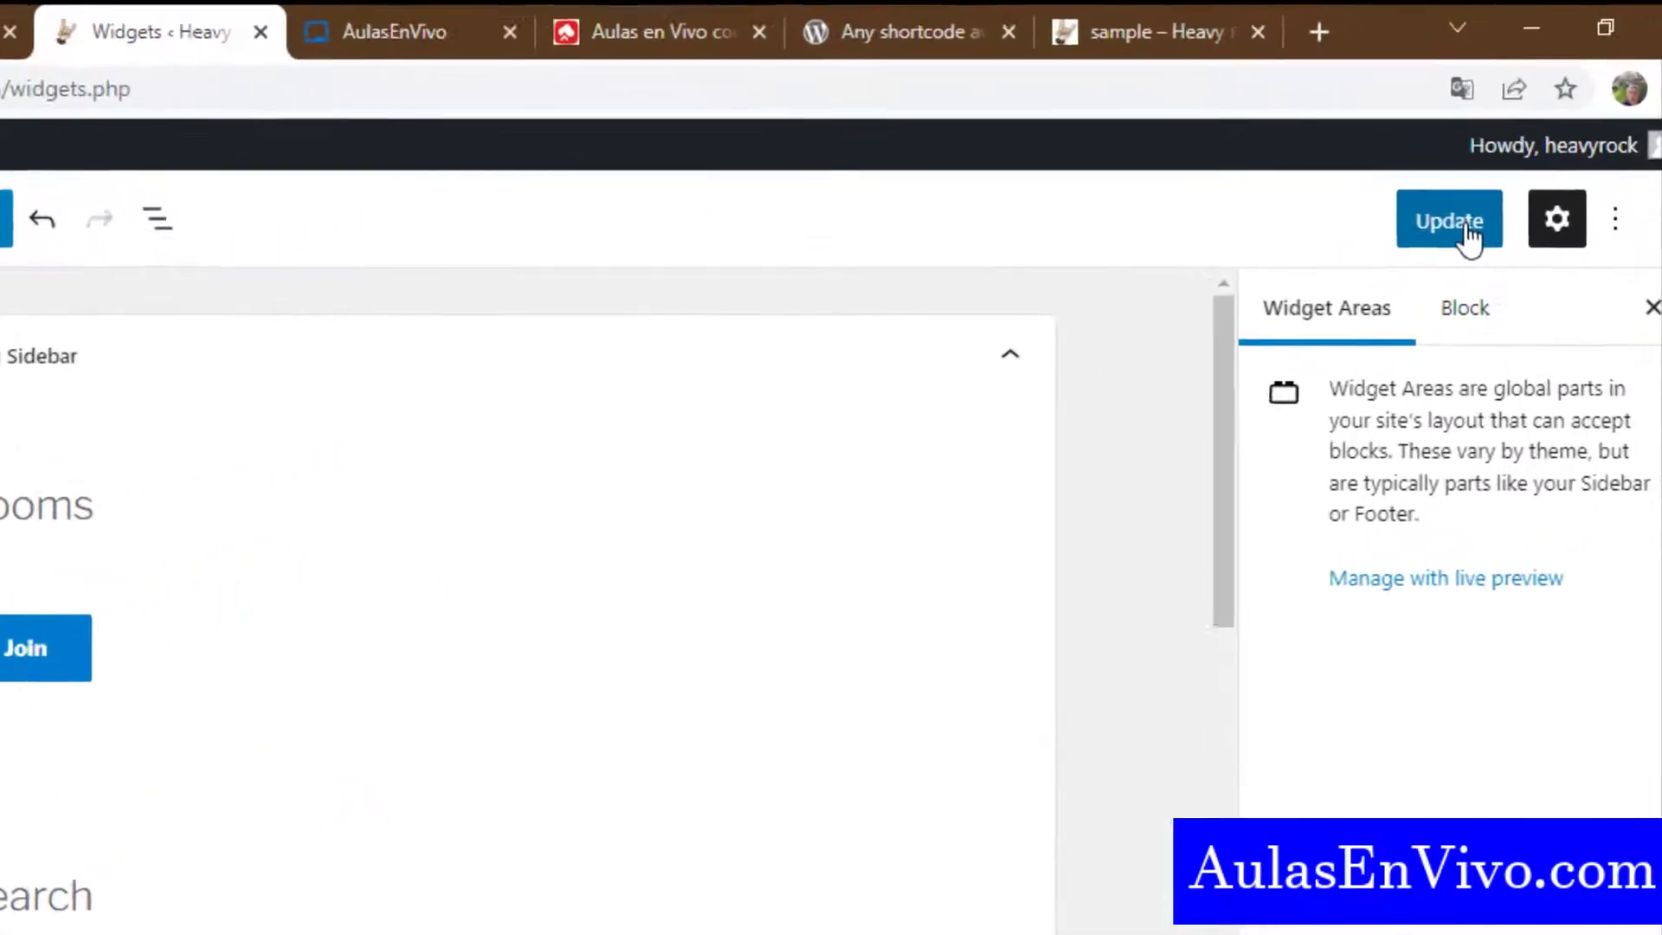
left_click(1585, 180)
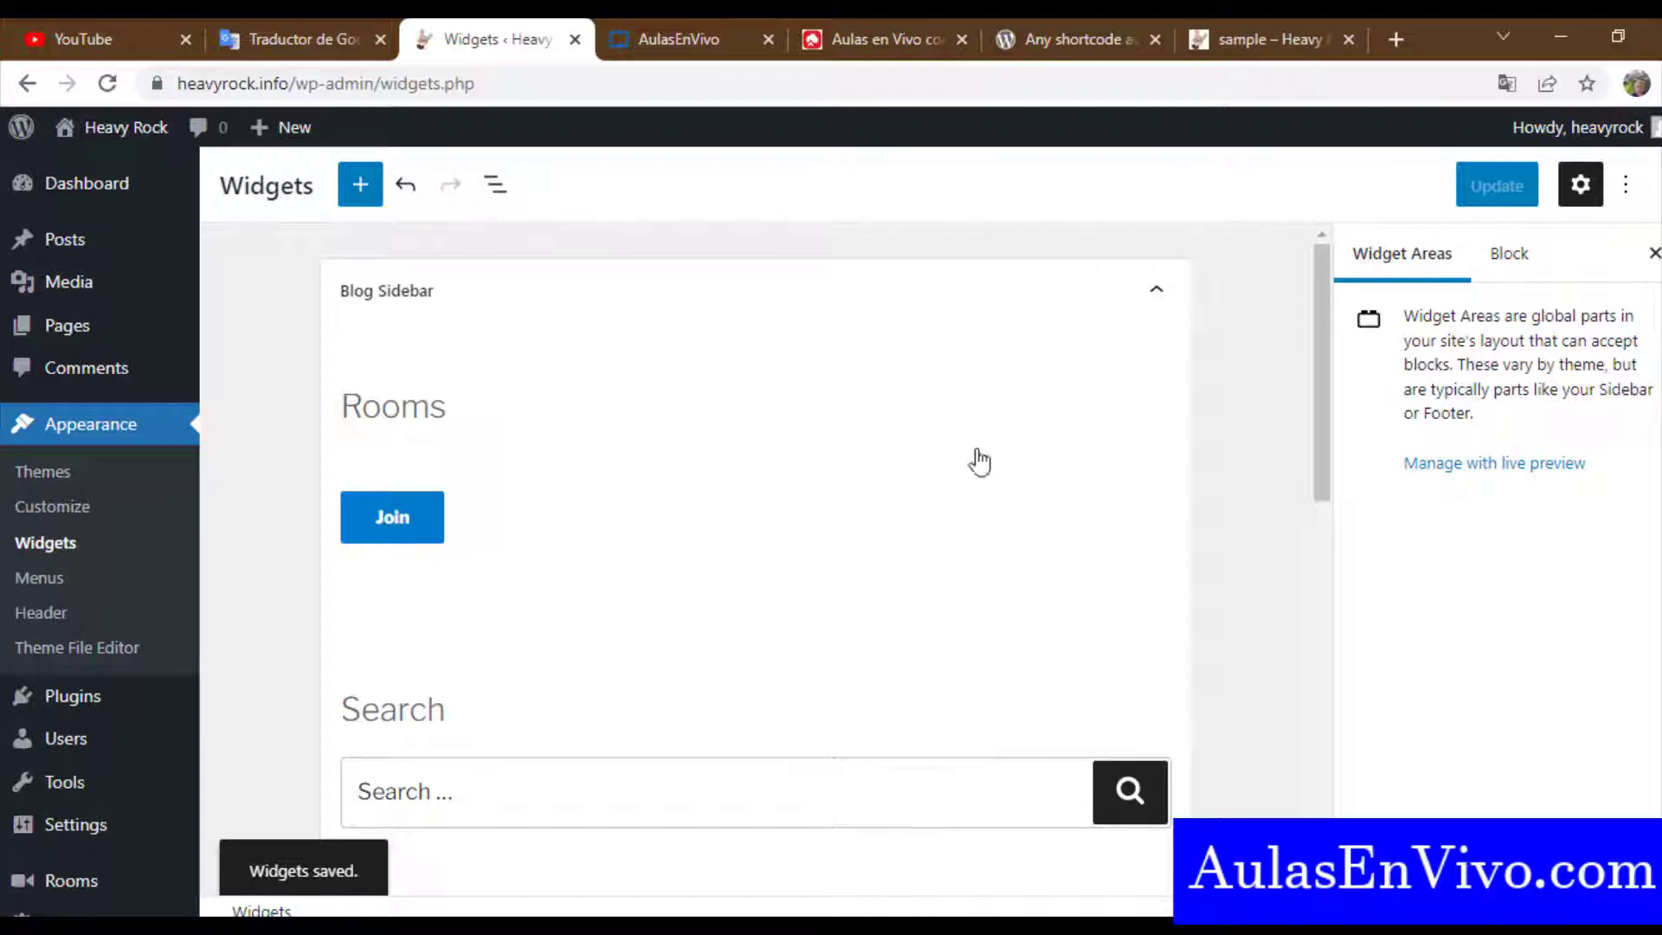
left_click(1280, 33)
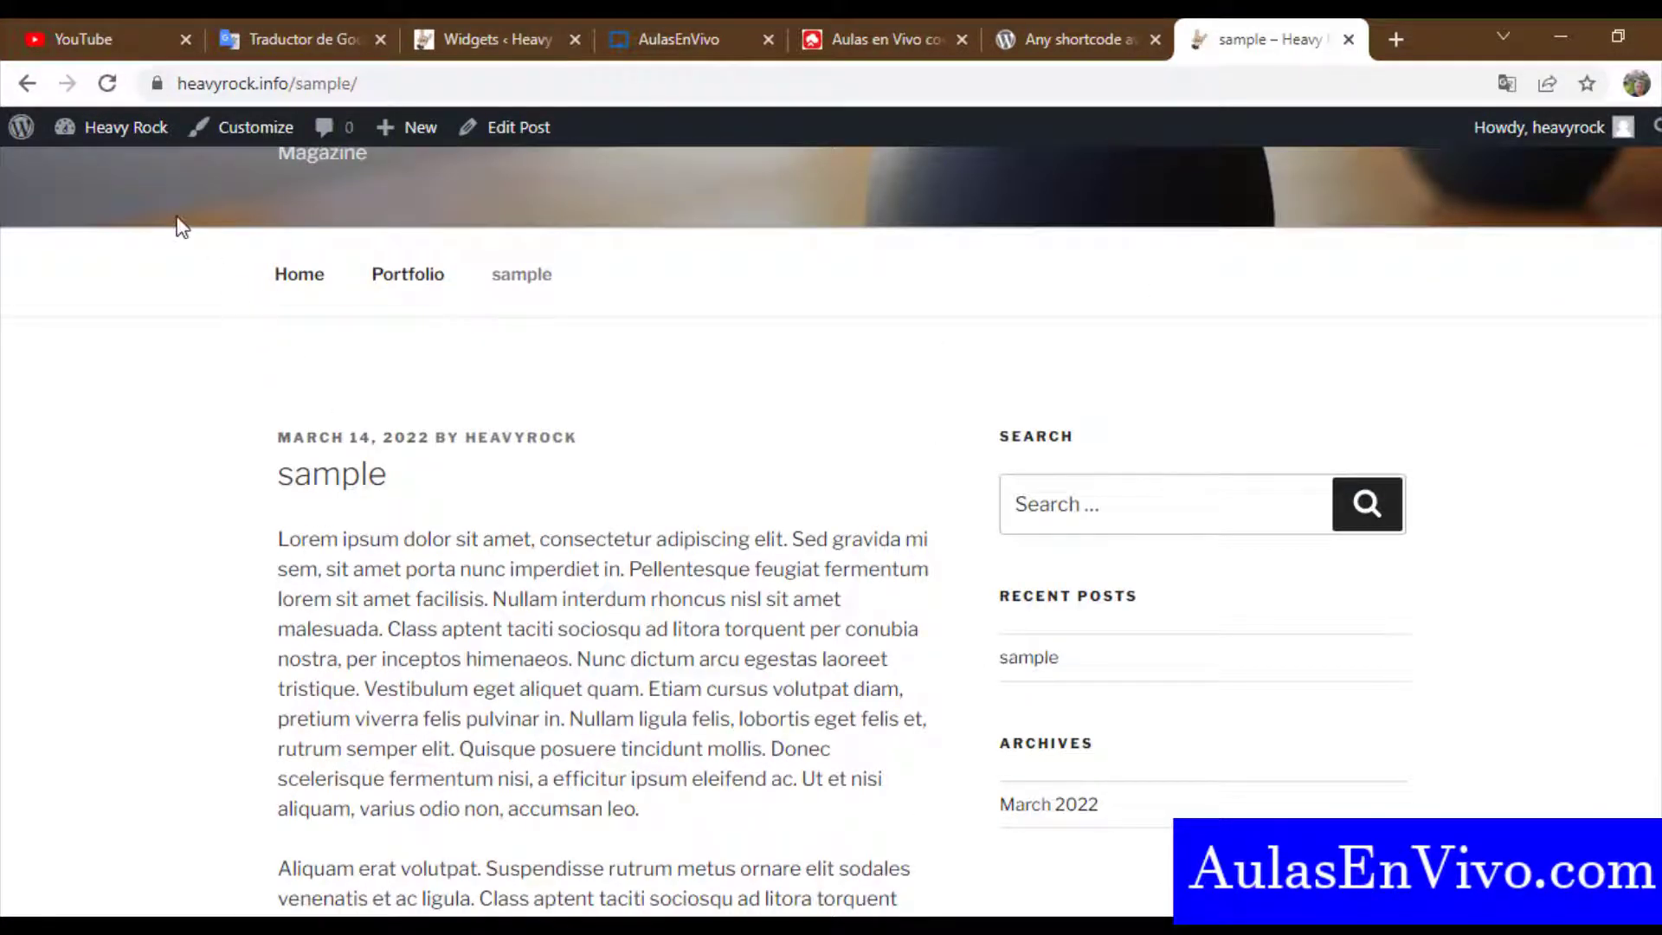
Reload the sample post and use the Rooms widget's Join button to enter the room
left_click(111, 88)
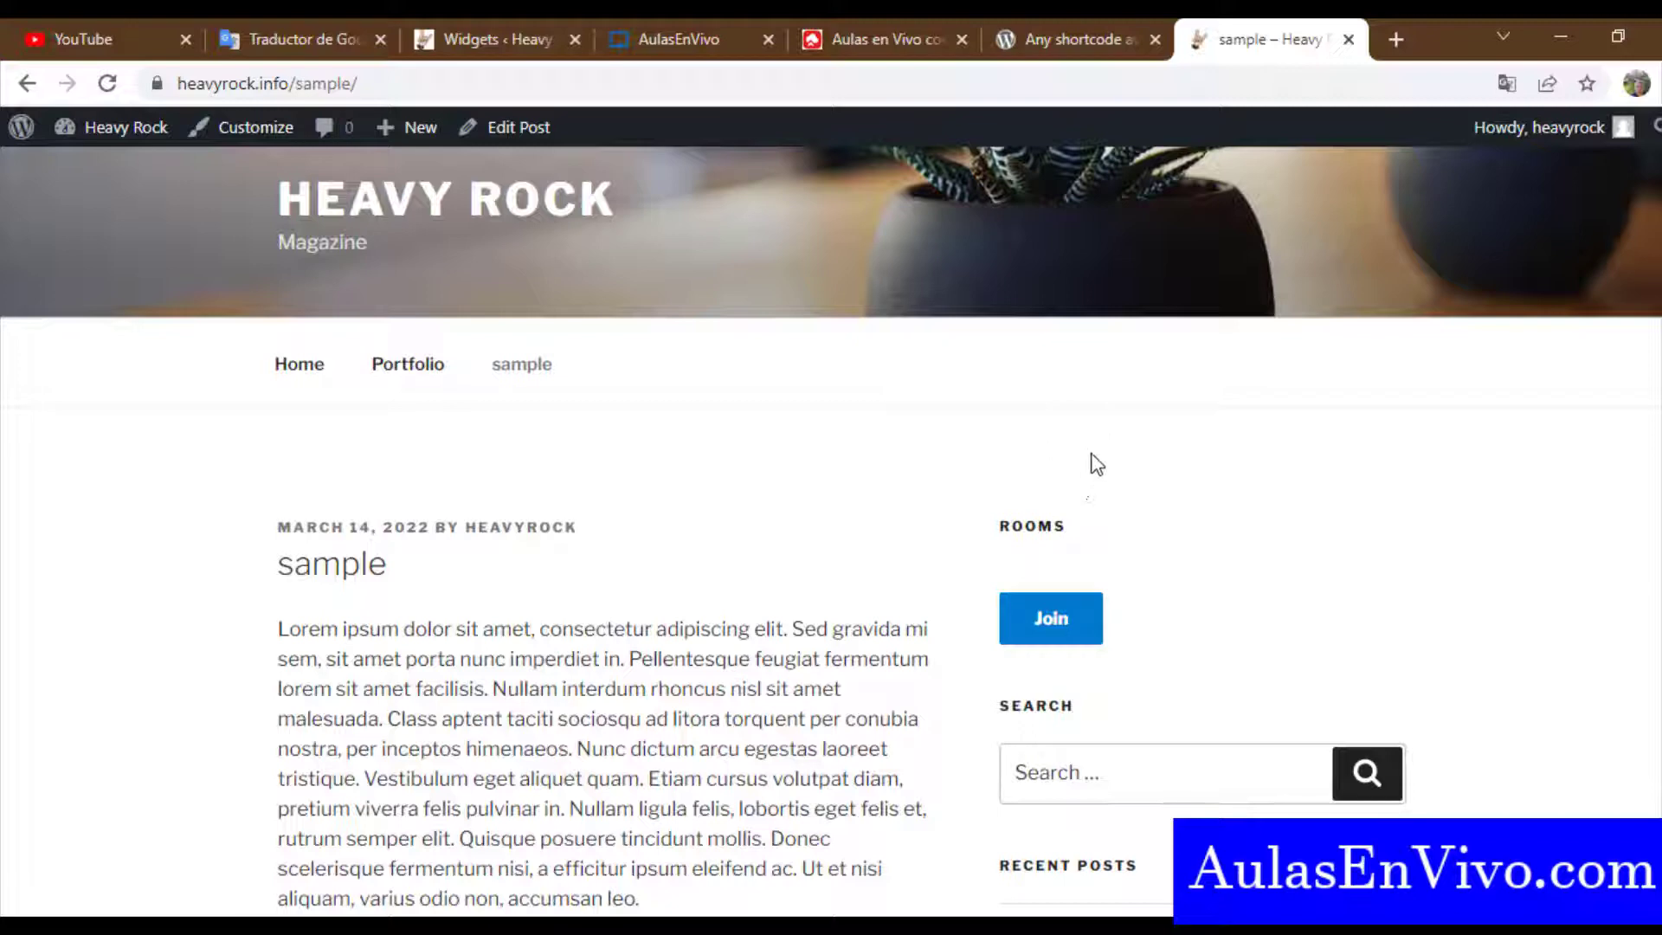
left_click(1045, 623)
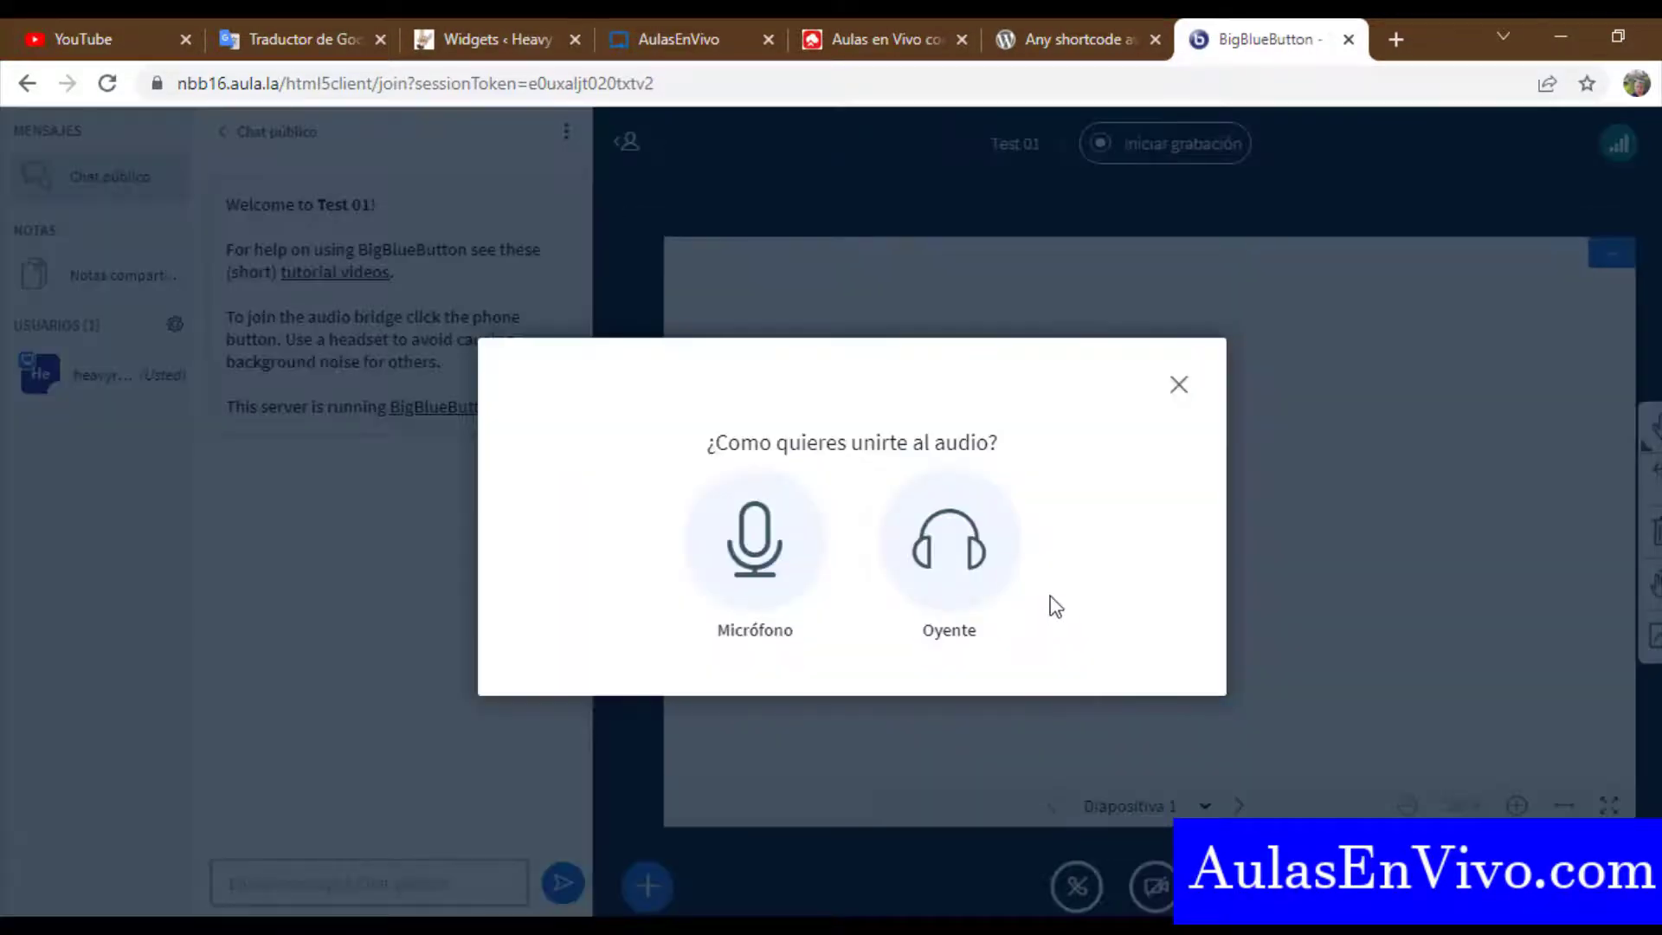
Join Test 01 with microphone audio after the echo test, then end the meeting for everyone
left_click(736, 528)
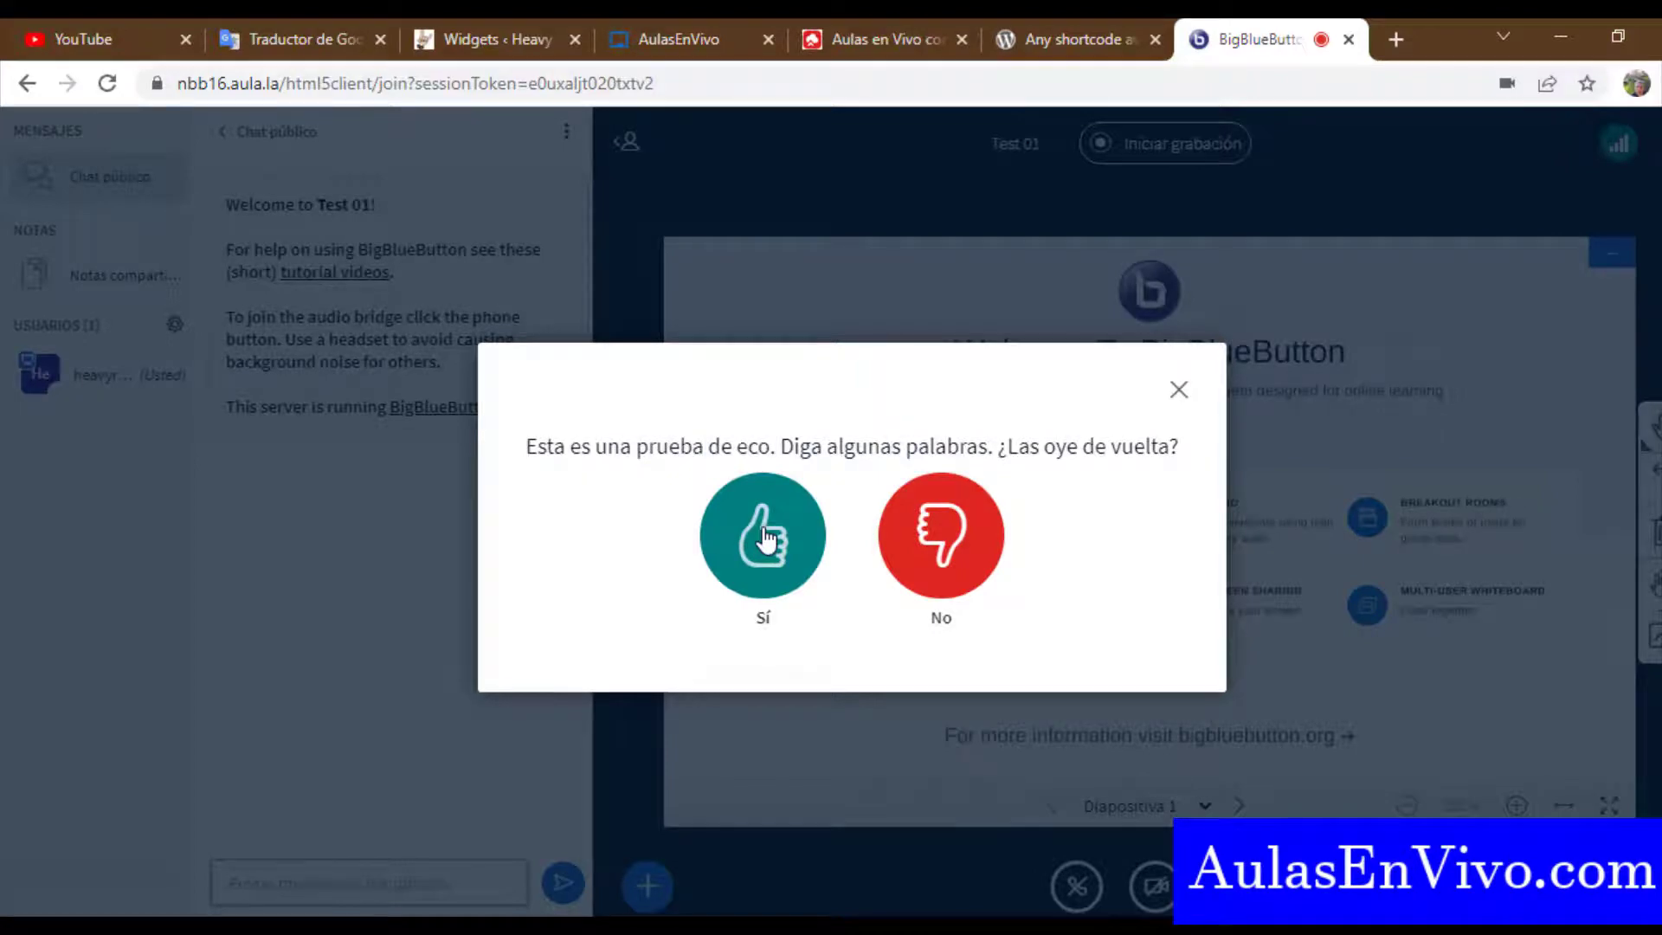
left_click(766, 536)
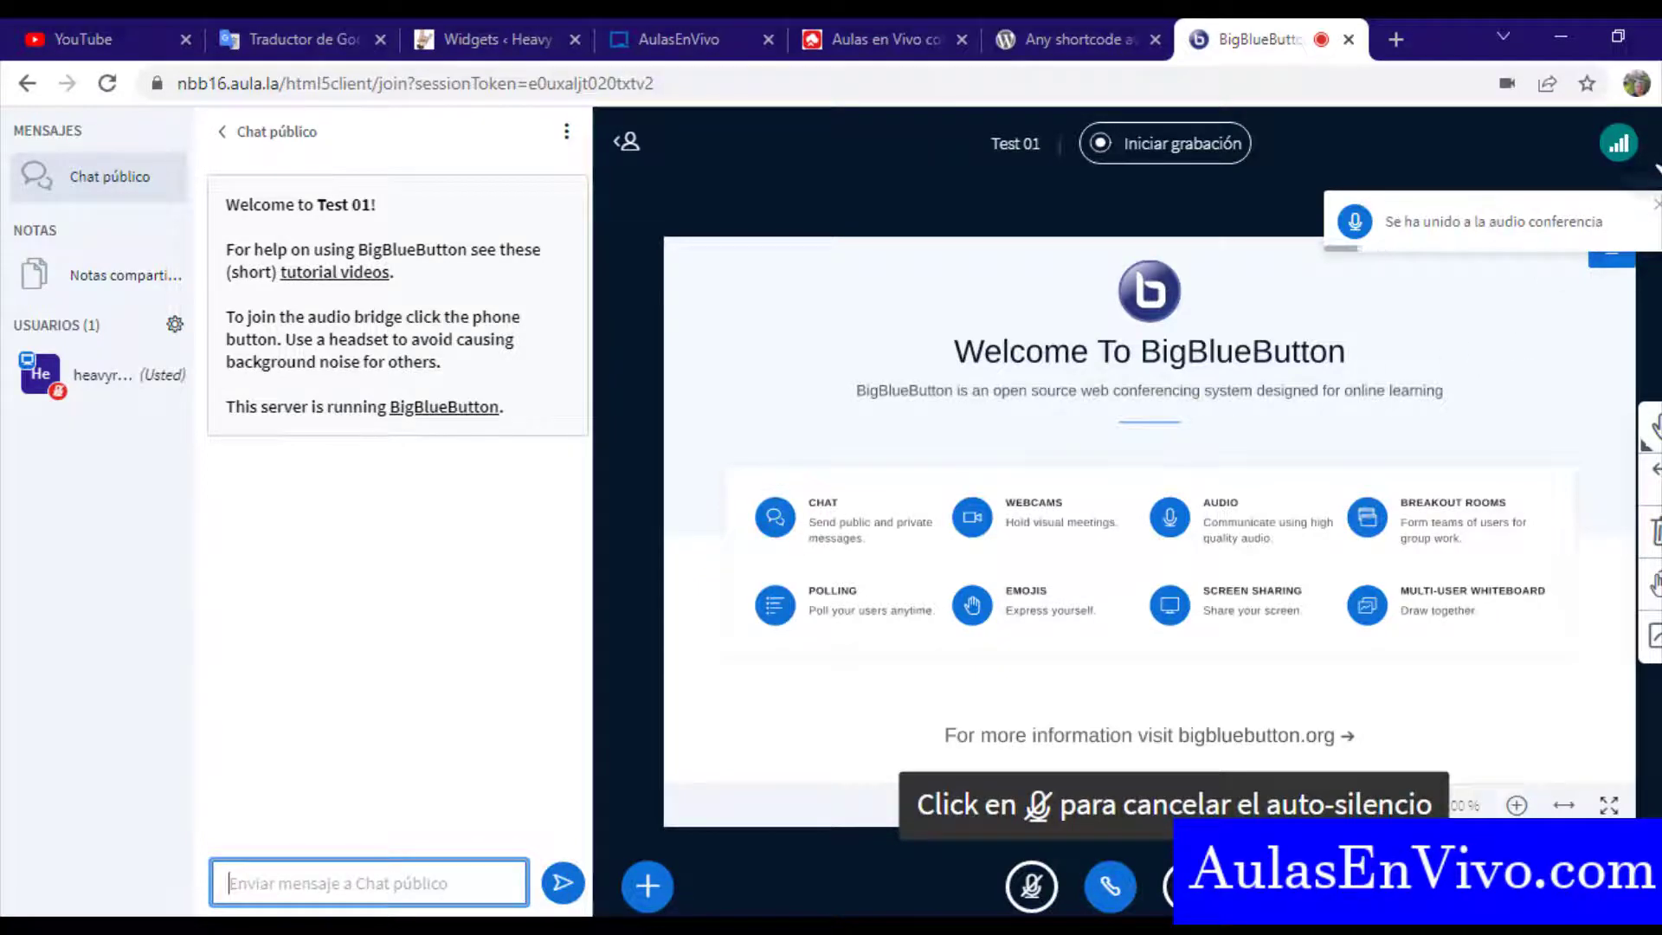
left_click(1653, 167)
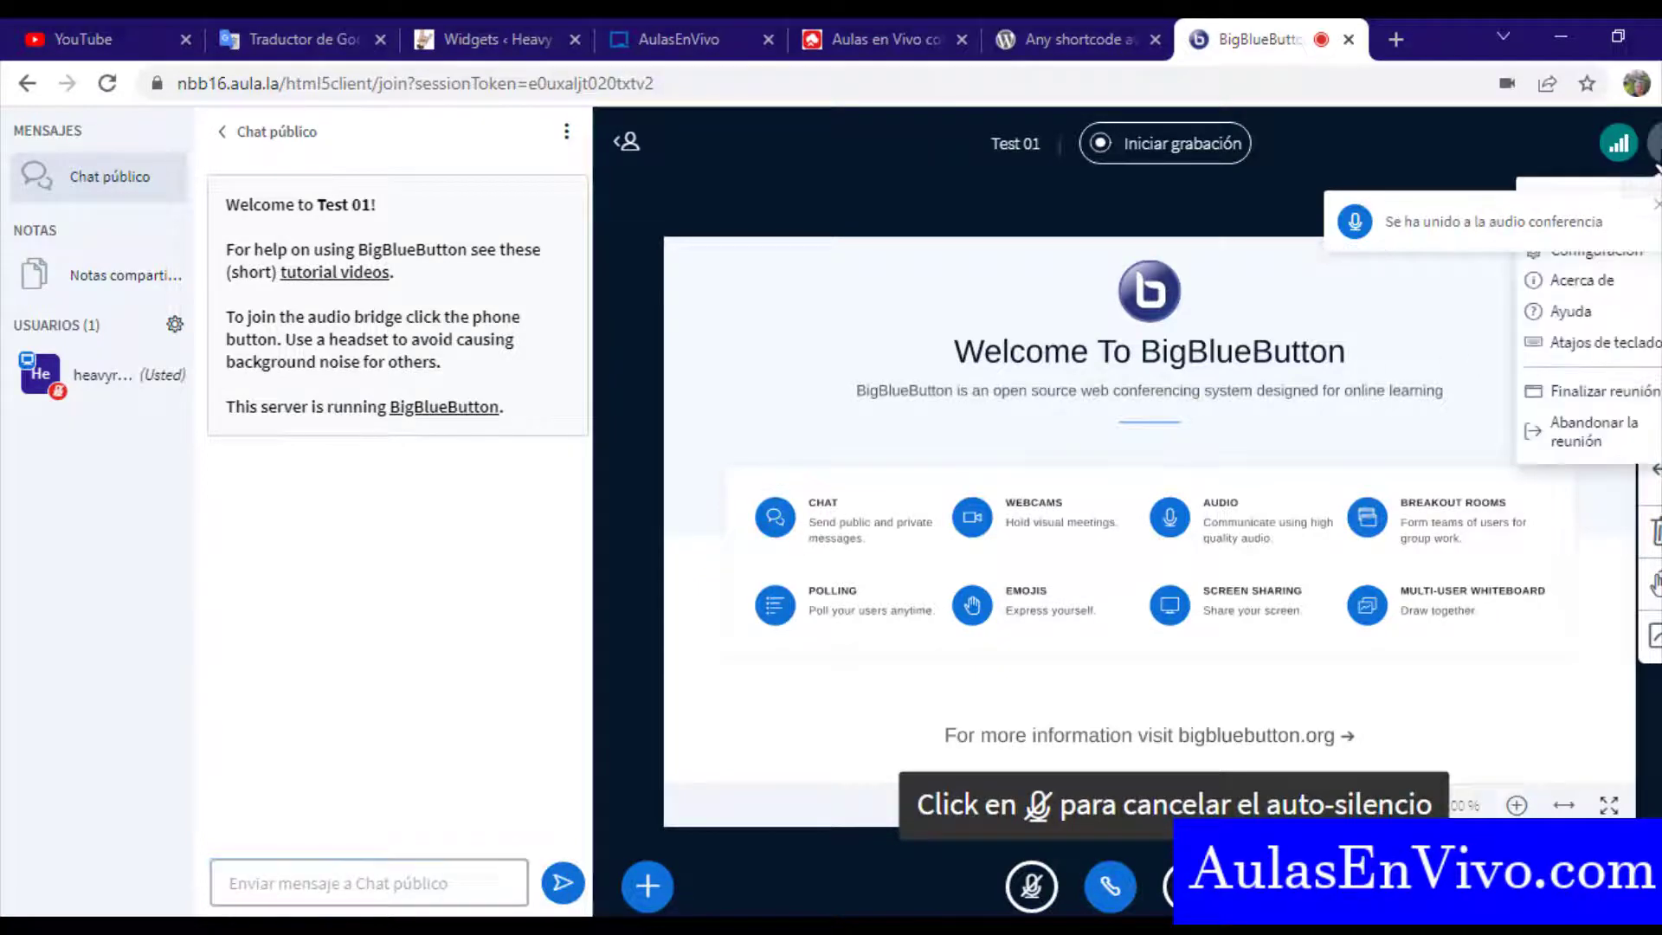
left_click(1547, 394)
left_click(797, 557)
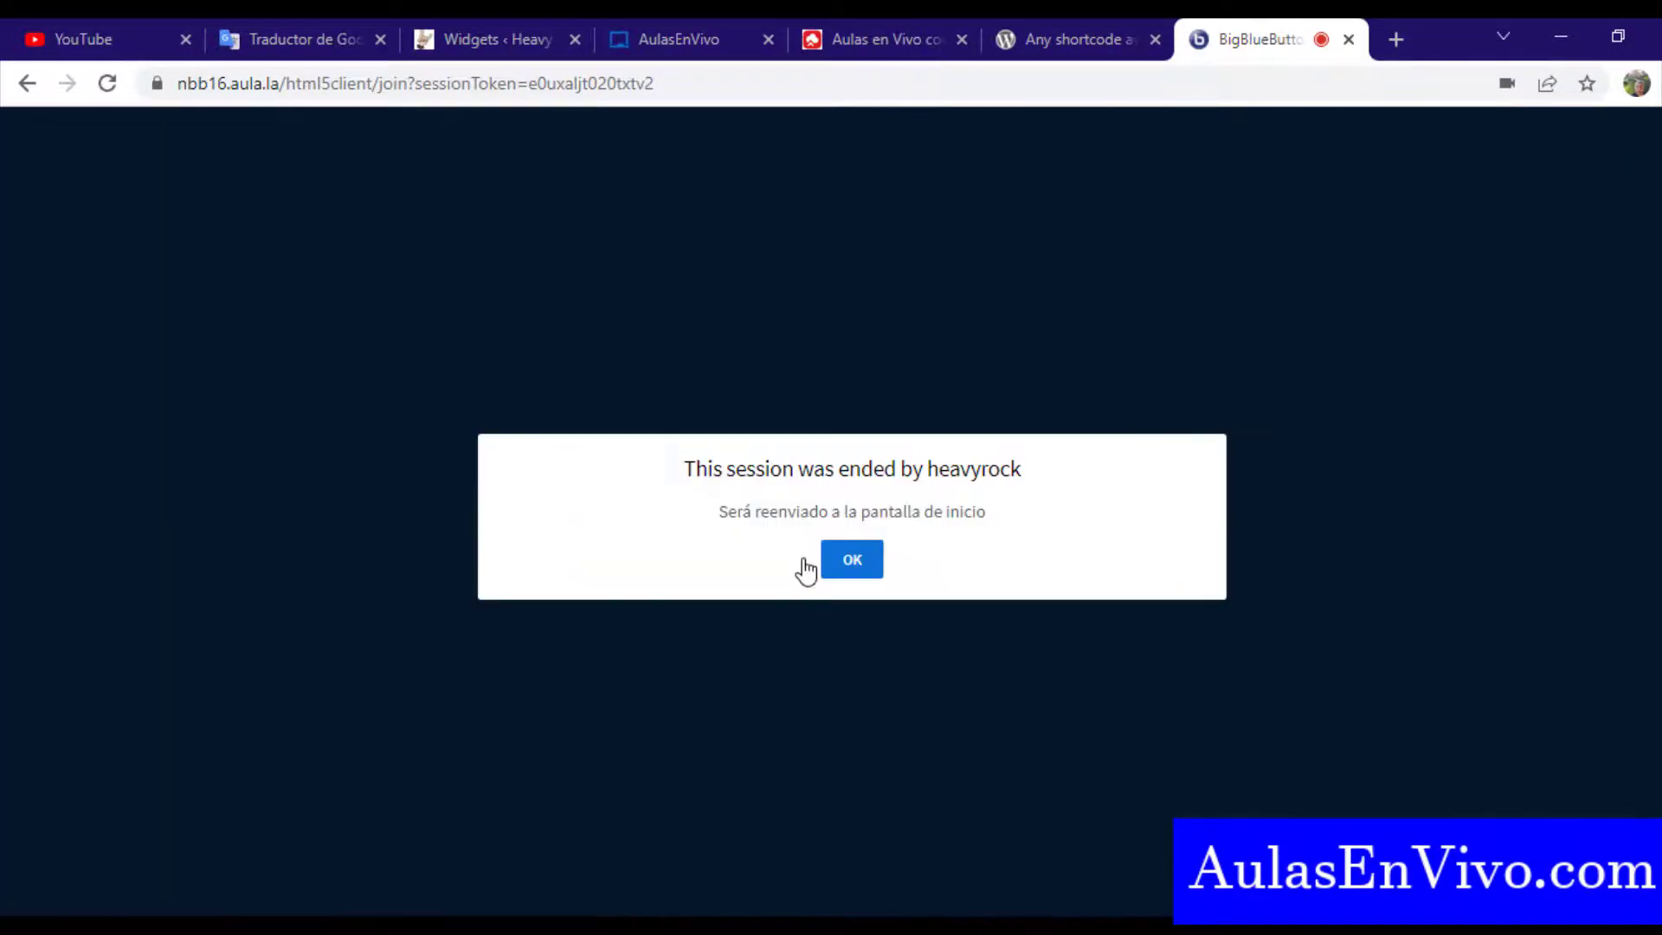
left_click(866, 565)
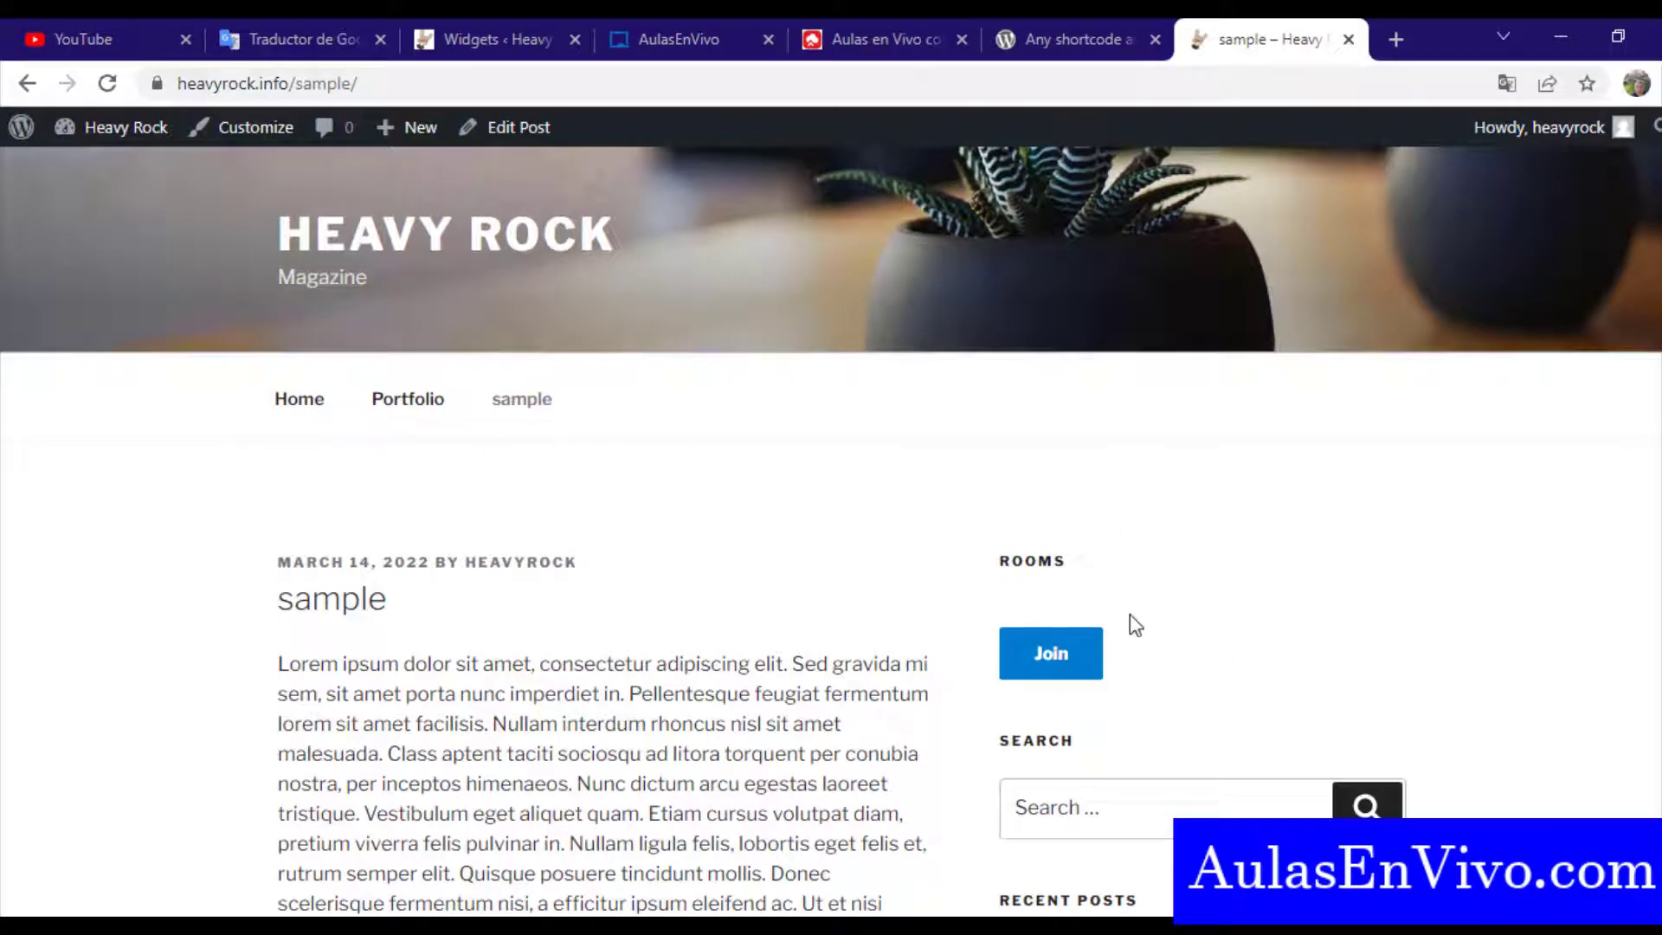
View the live Portfolio page
left_click(421, 407)
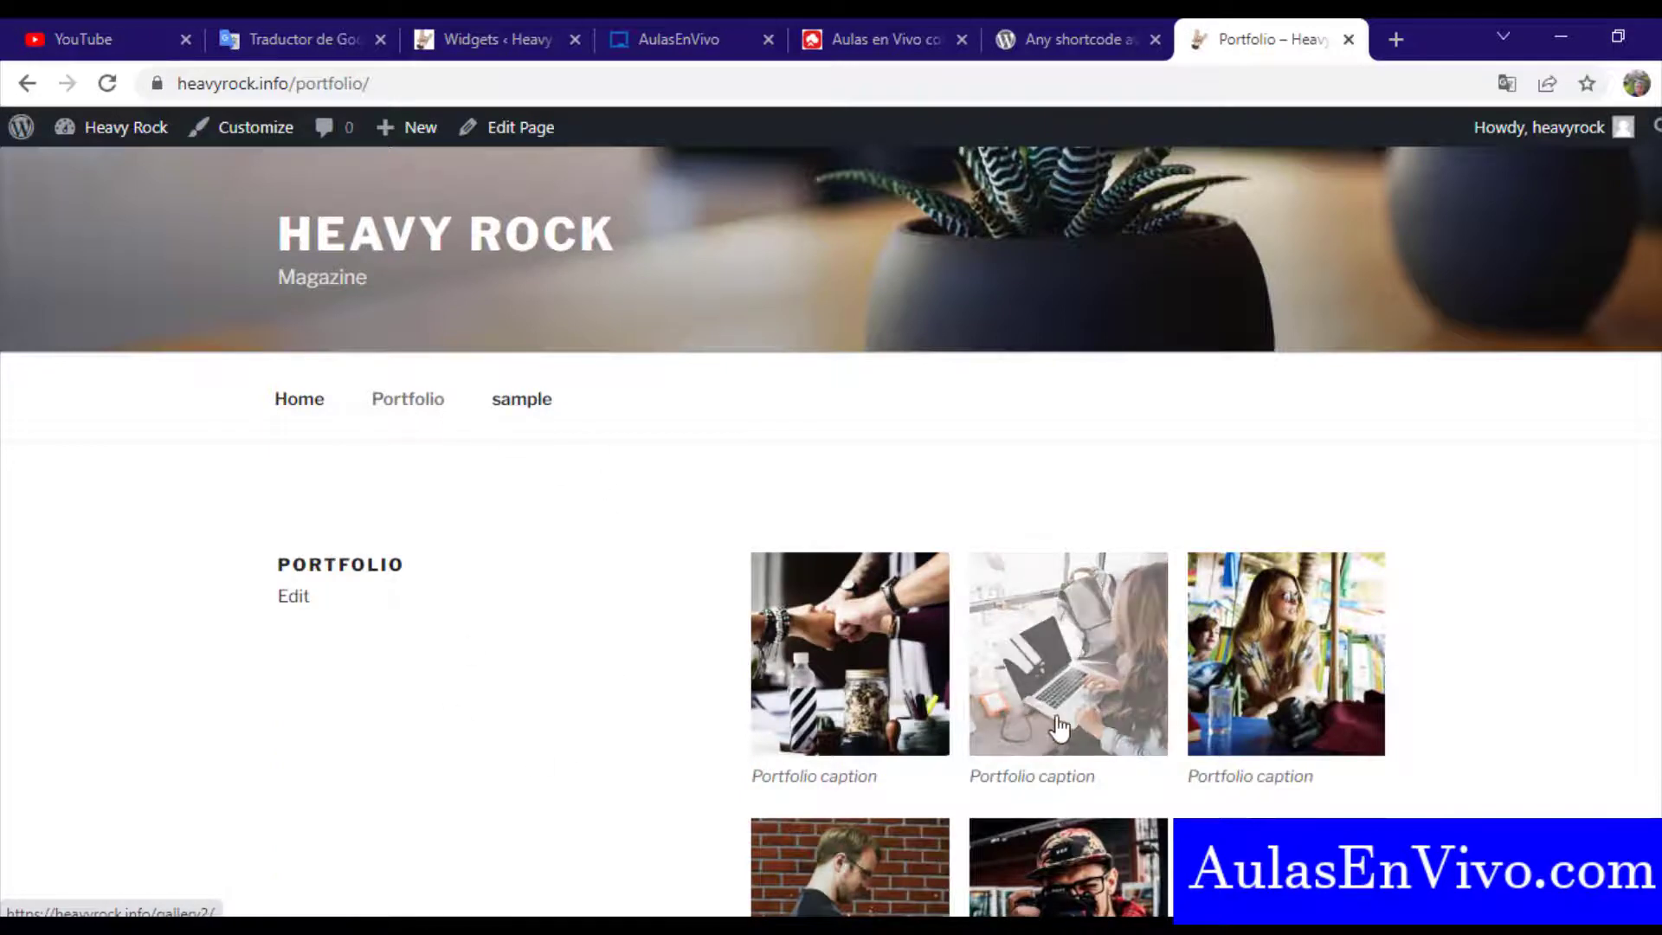
scroll(1058, 730, "down", 2)
scroll(1058, 730, "up", 1)
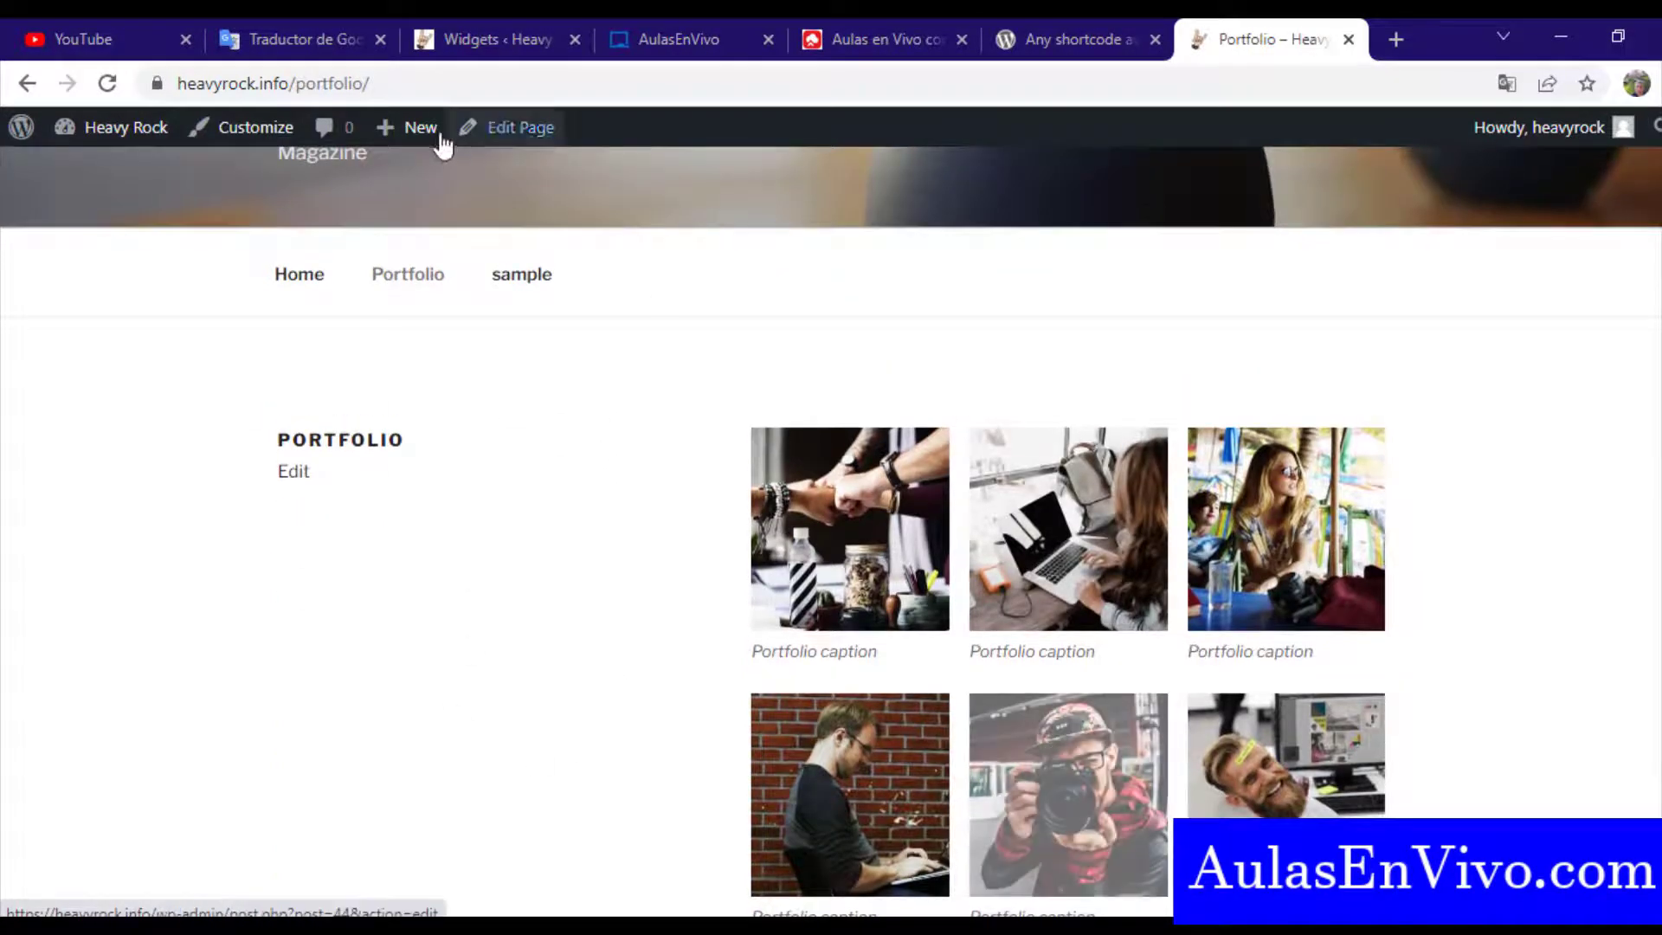
In the admin, sort the Pages list by title and edit the Portfolio page
left_click(474, 19)
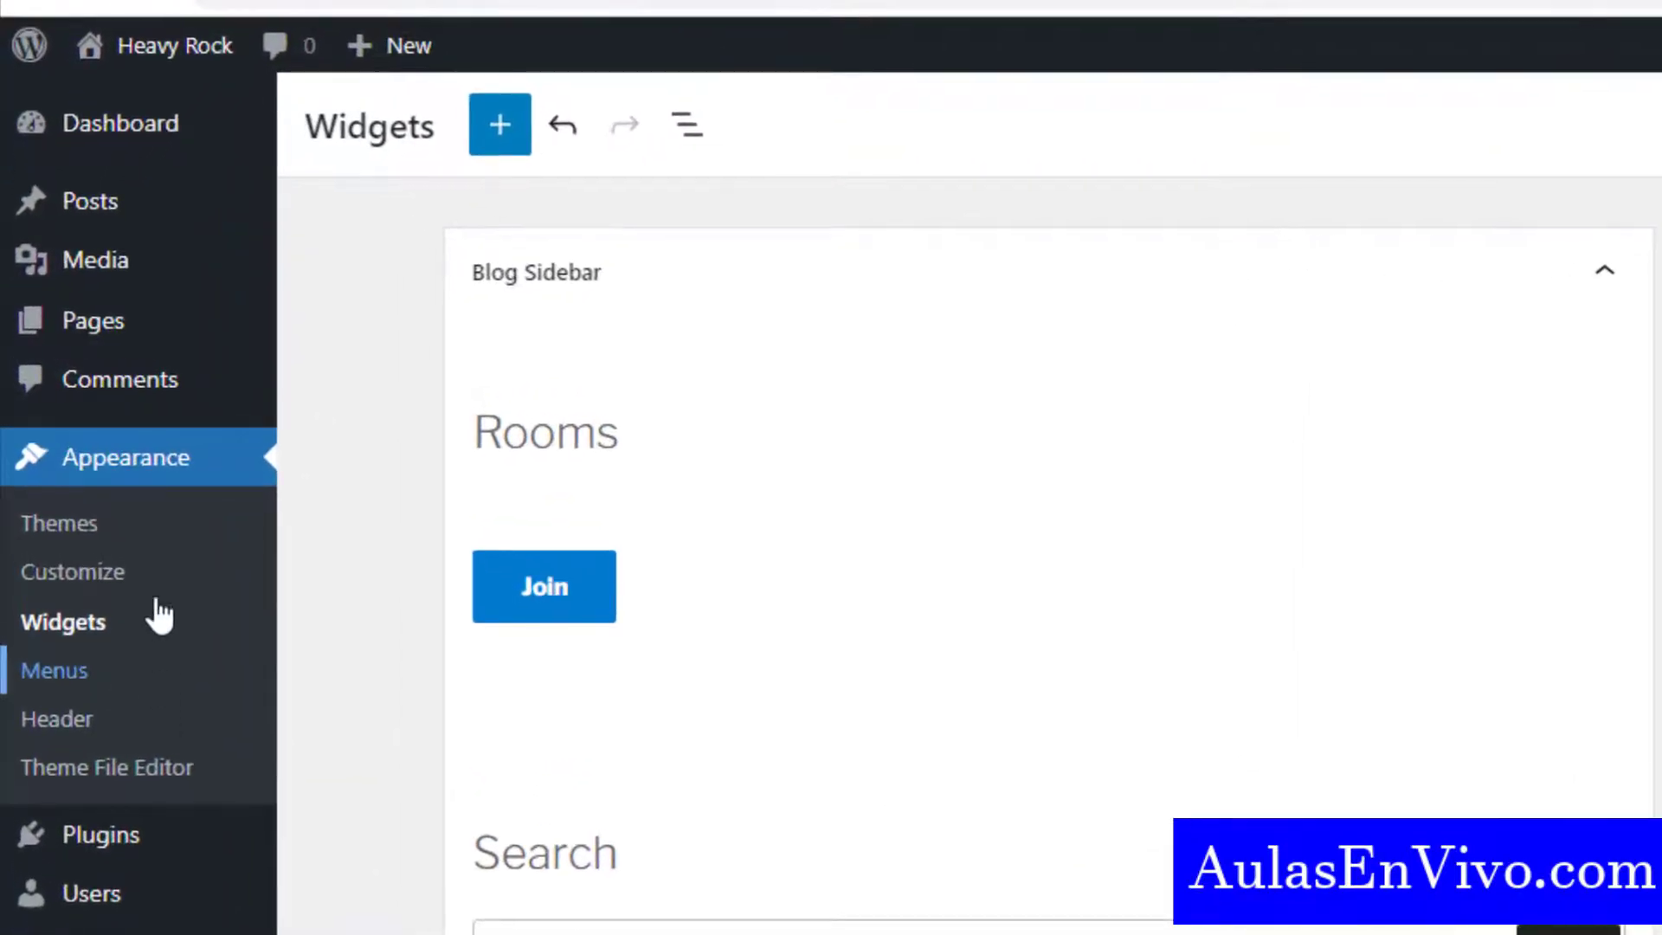
mouse_move(73, 287)
mouse_move(82, 339)
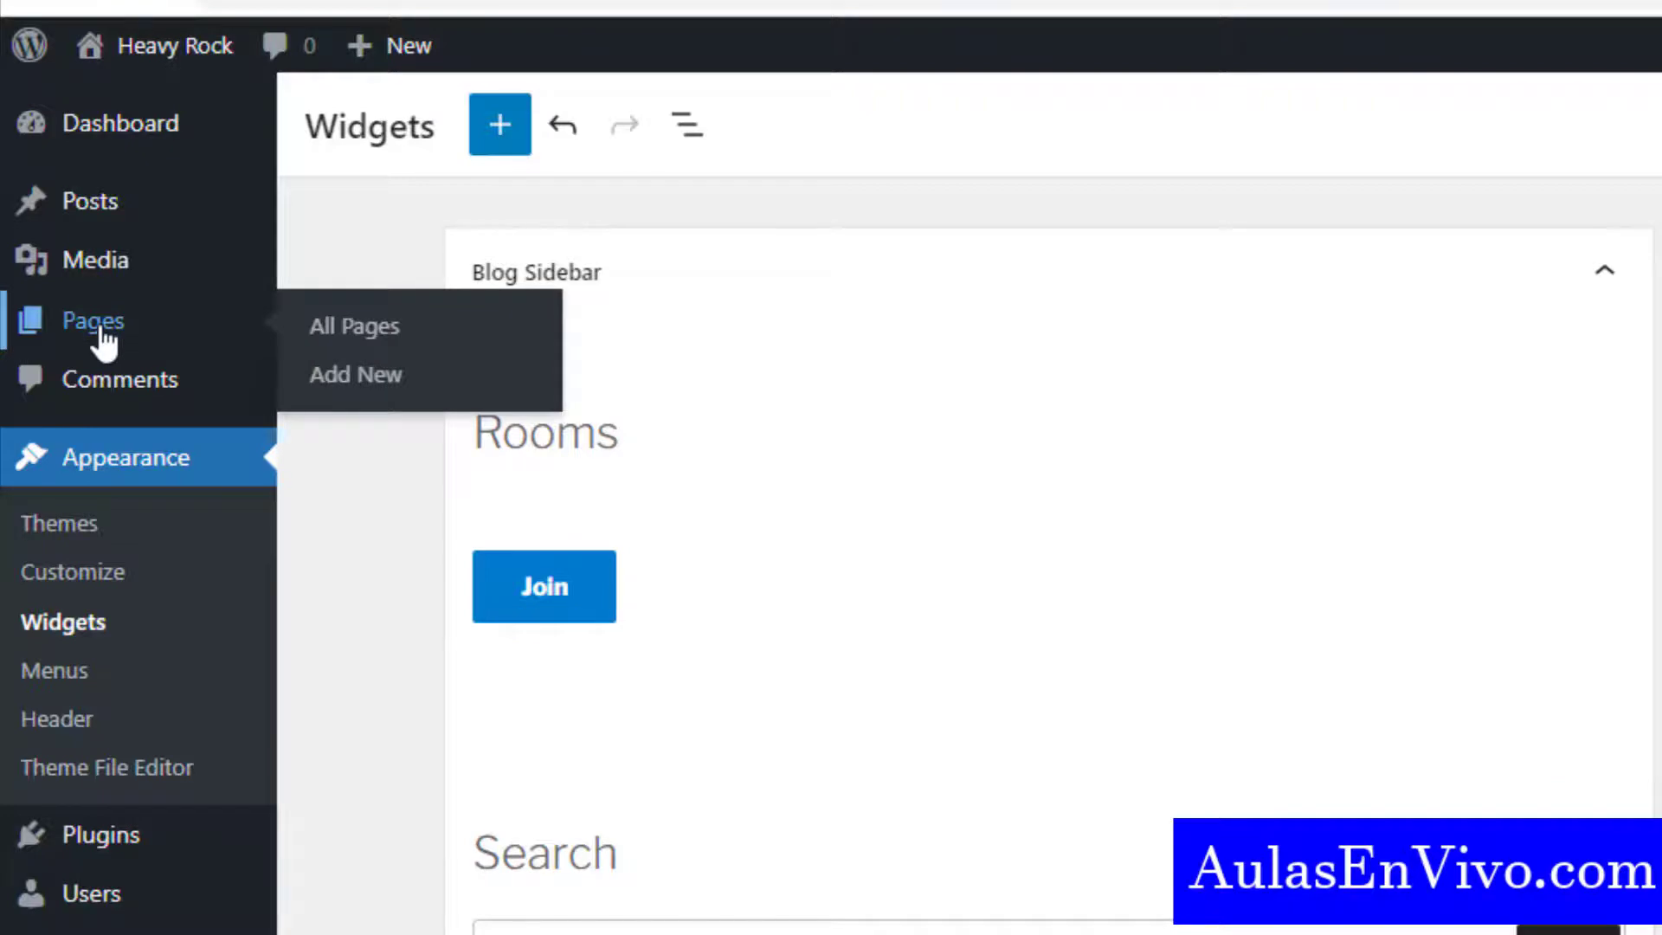
left_click(94, 322)
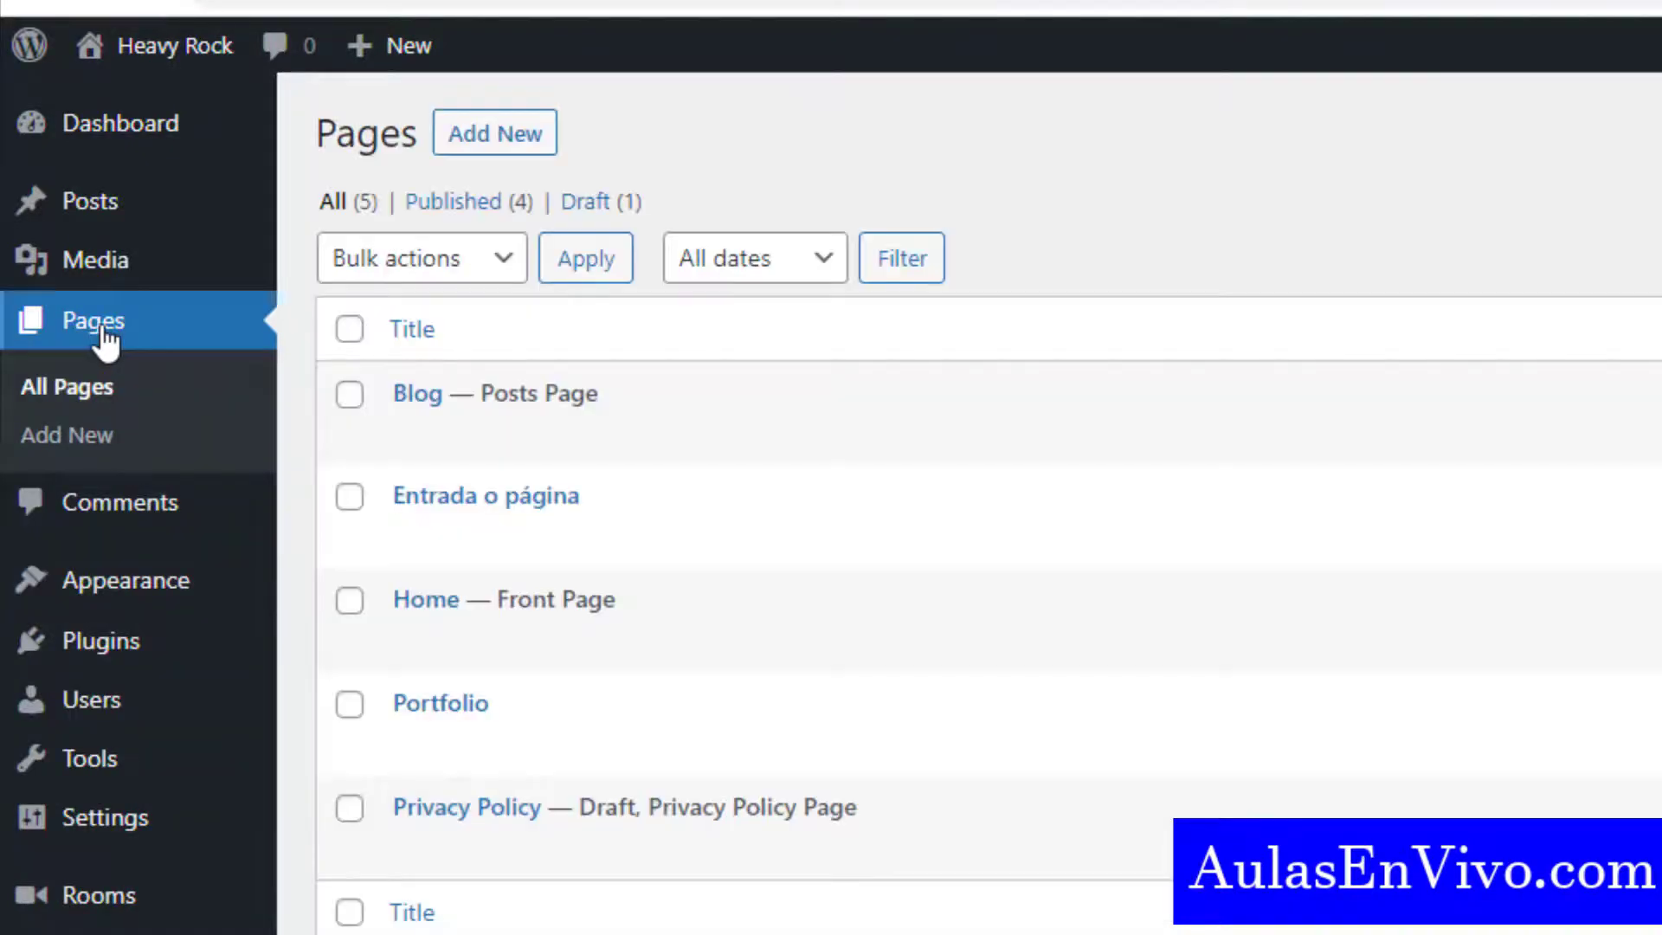
left_click(549, 349)
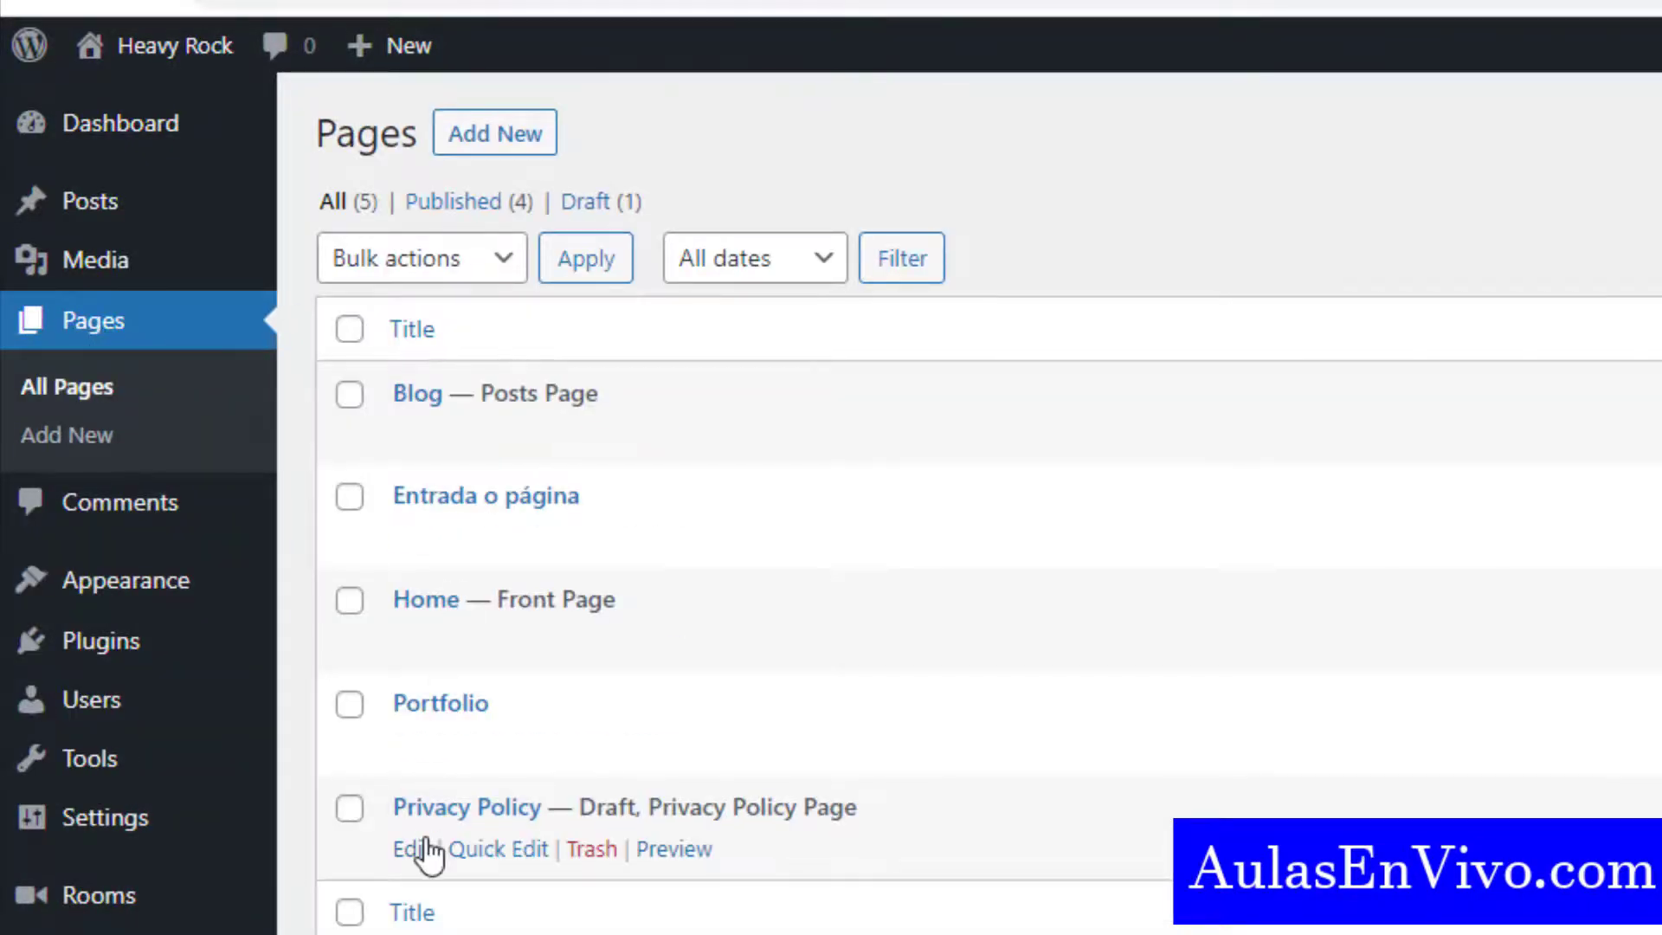
mouse_move(424, 751)
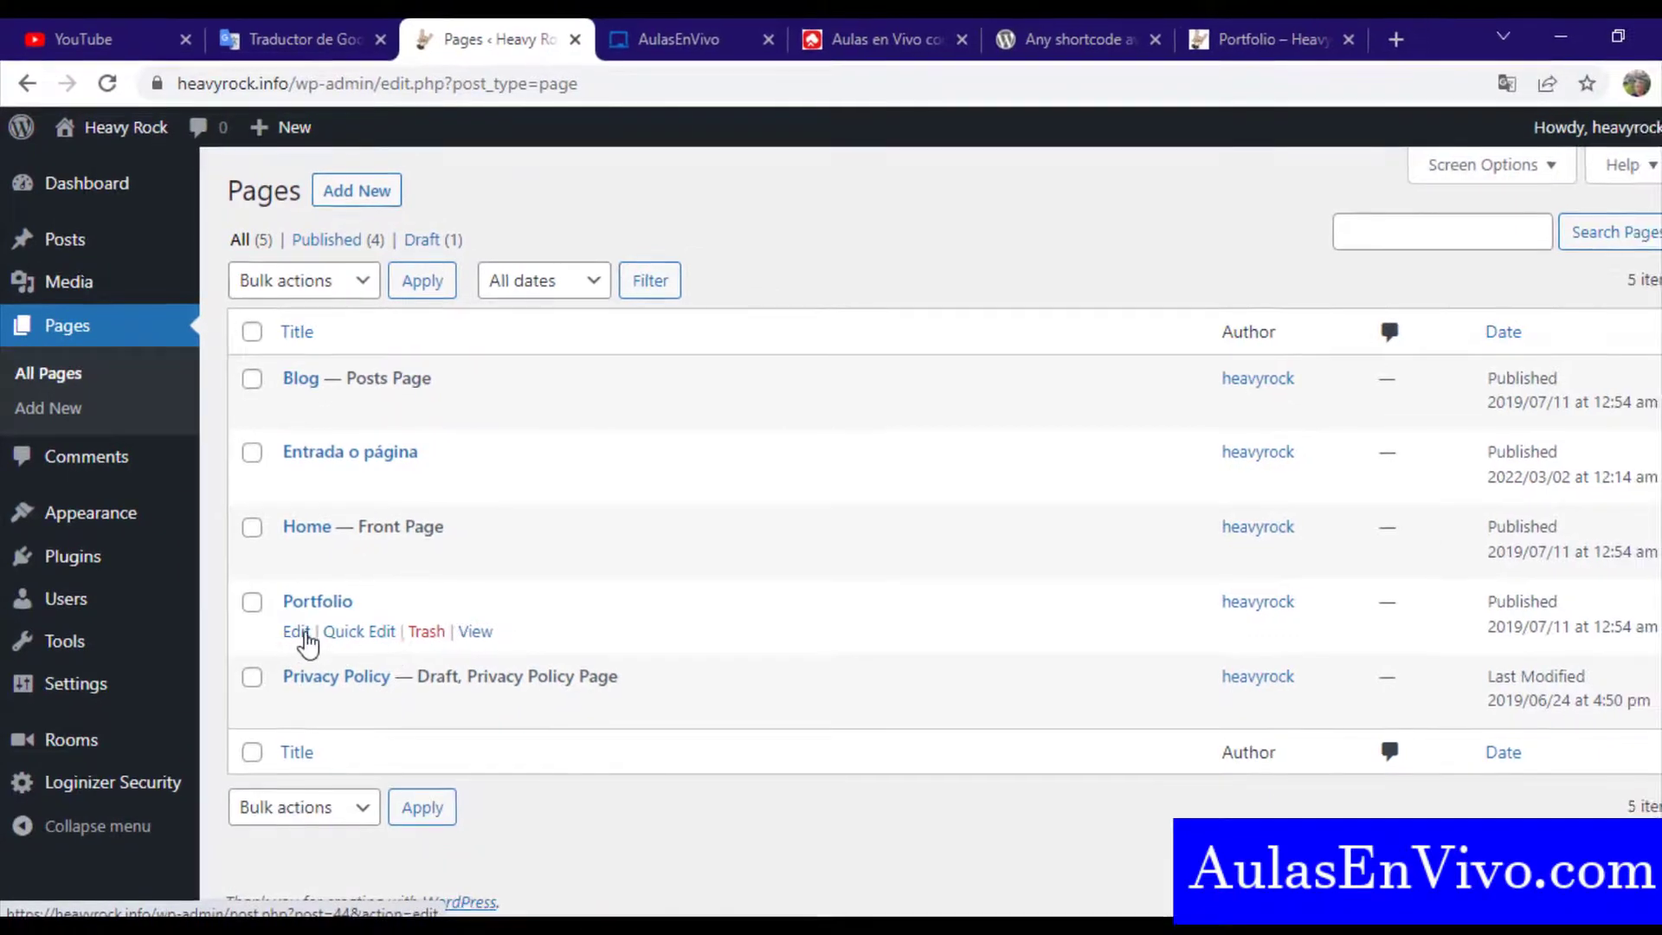
left_click(297, 632)
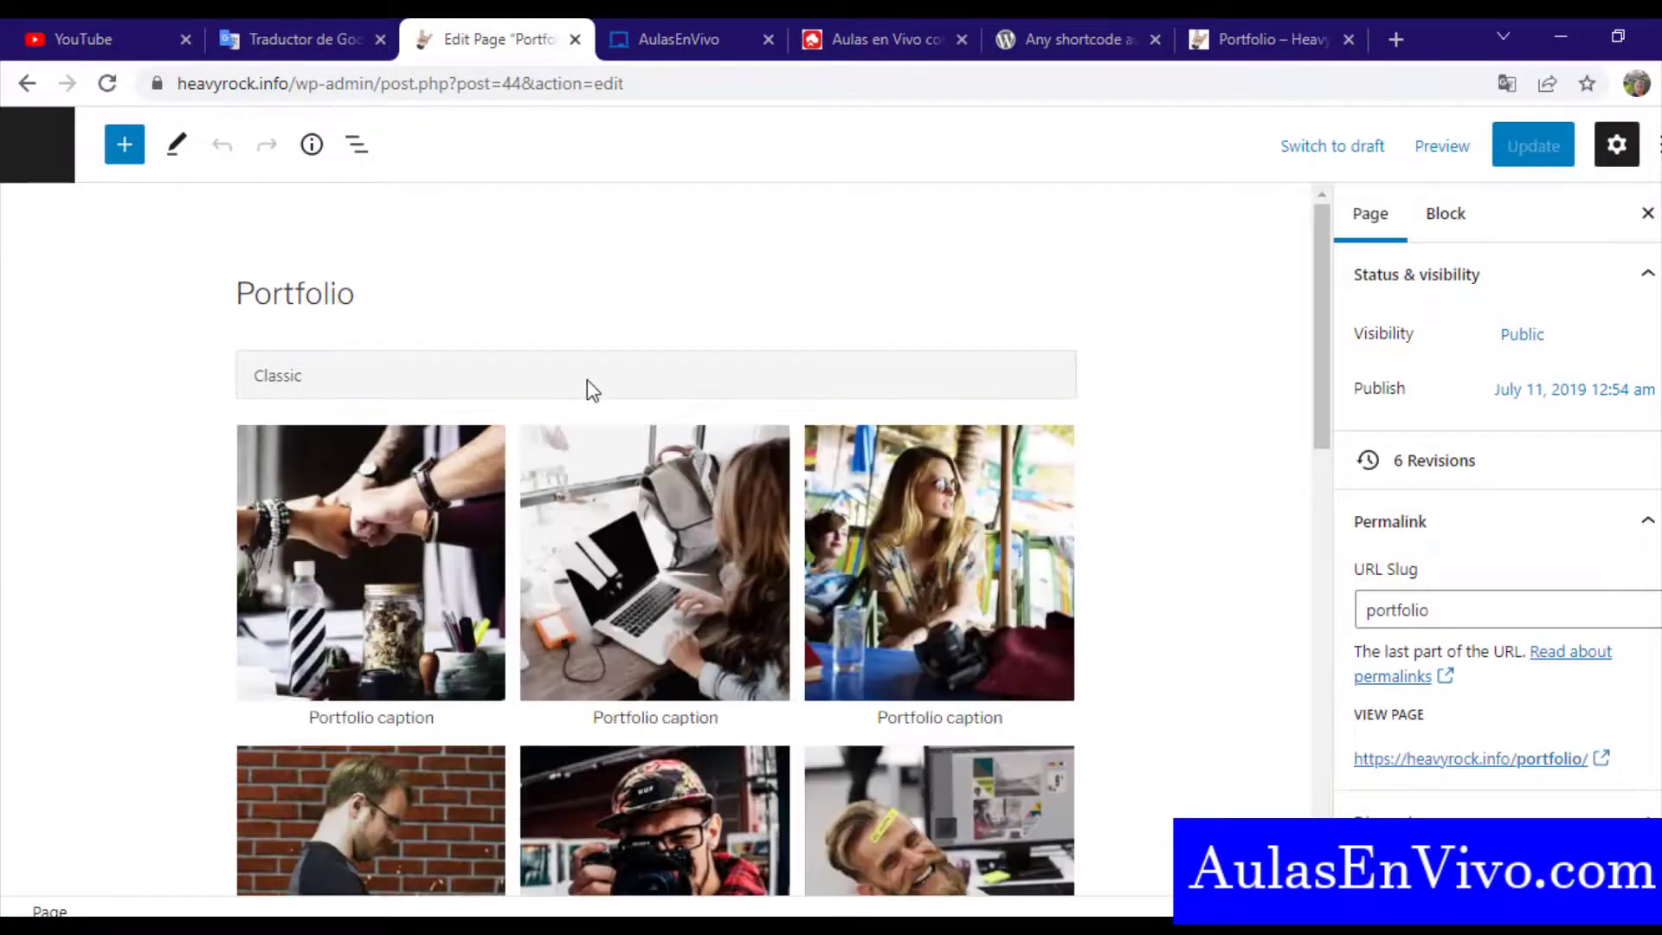
Insert a Shortcode block before the Classic gallery block on the Portfolio page
left_click(587, 388)
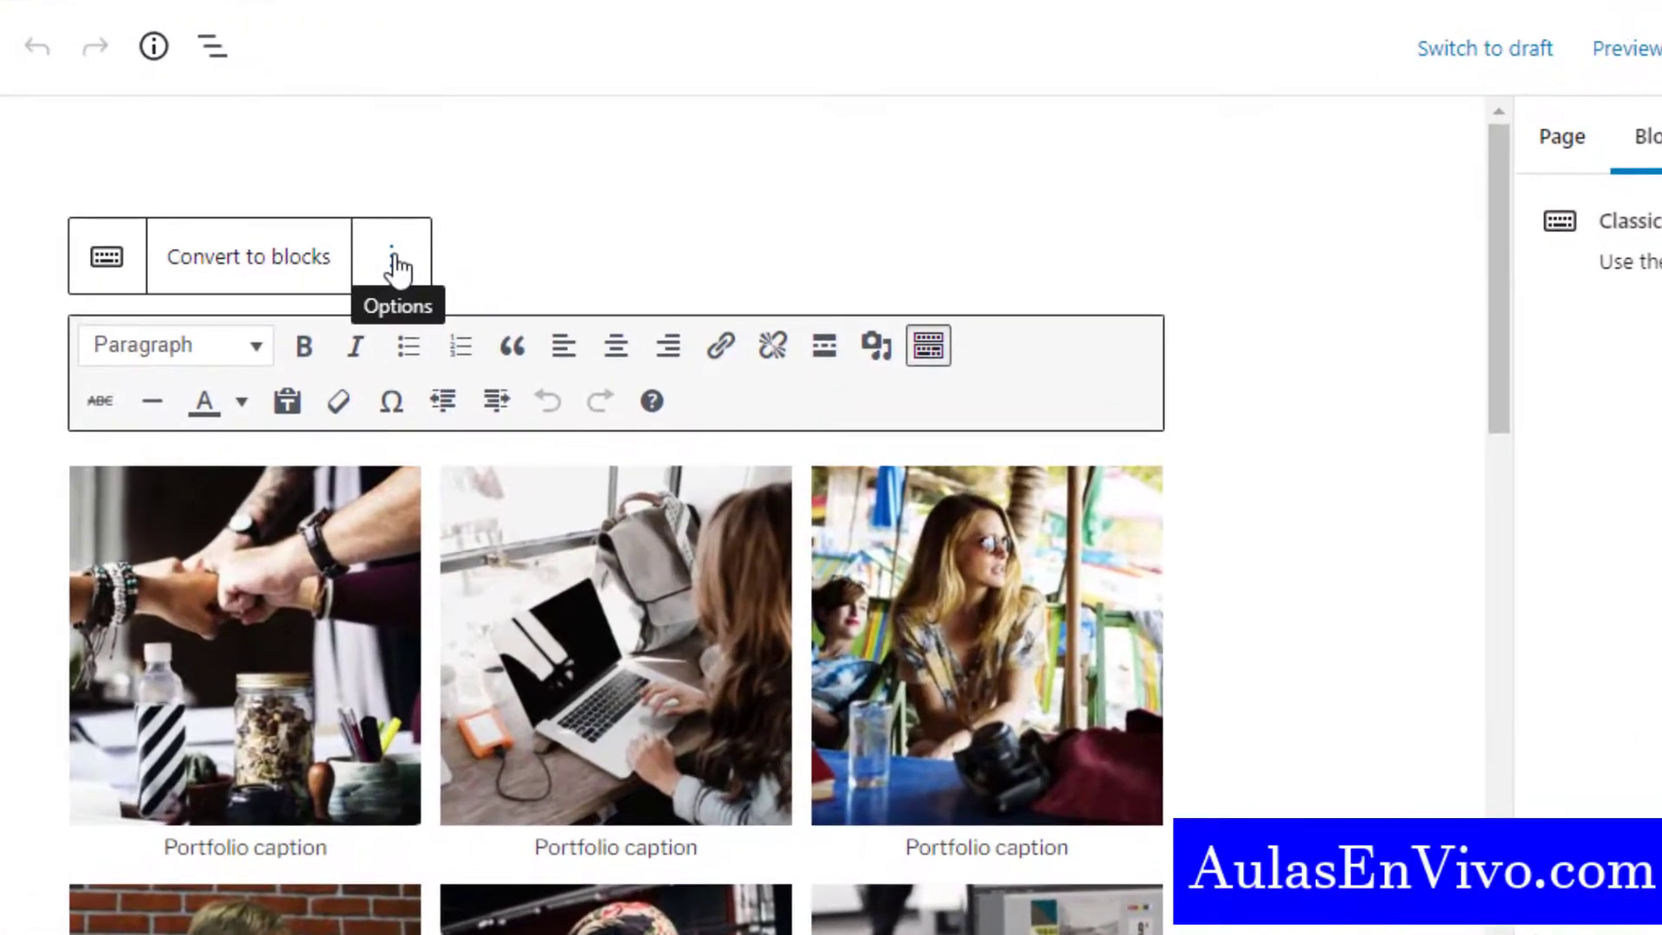
left_click(496, 314)
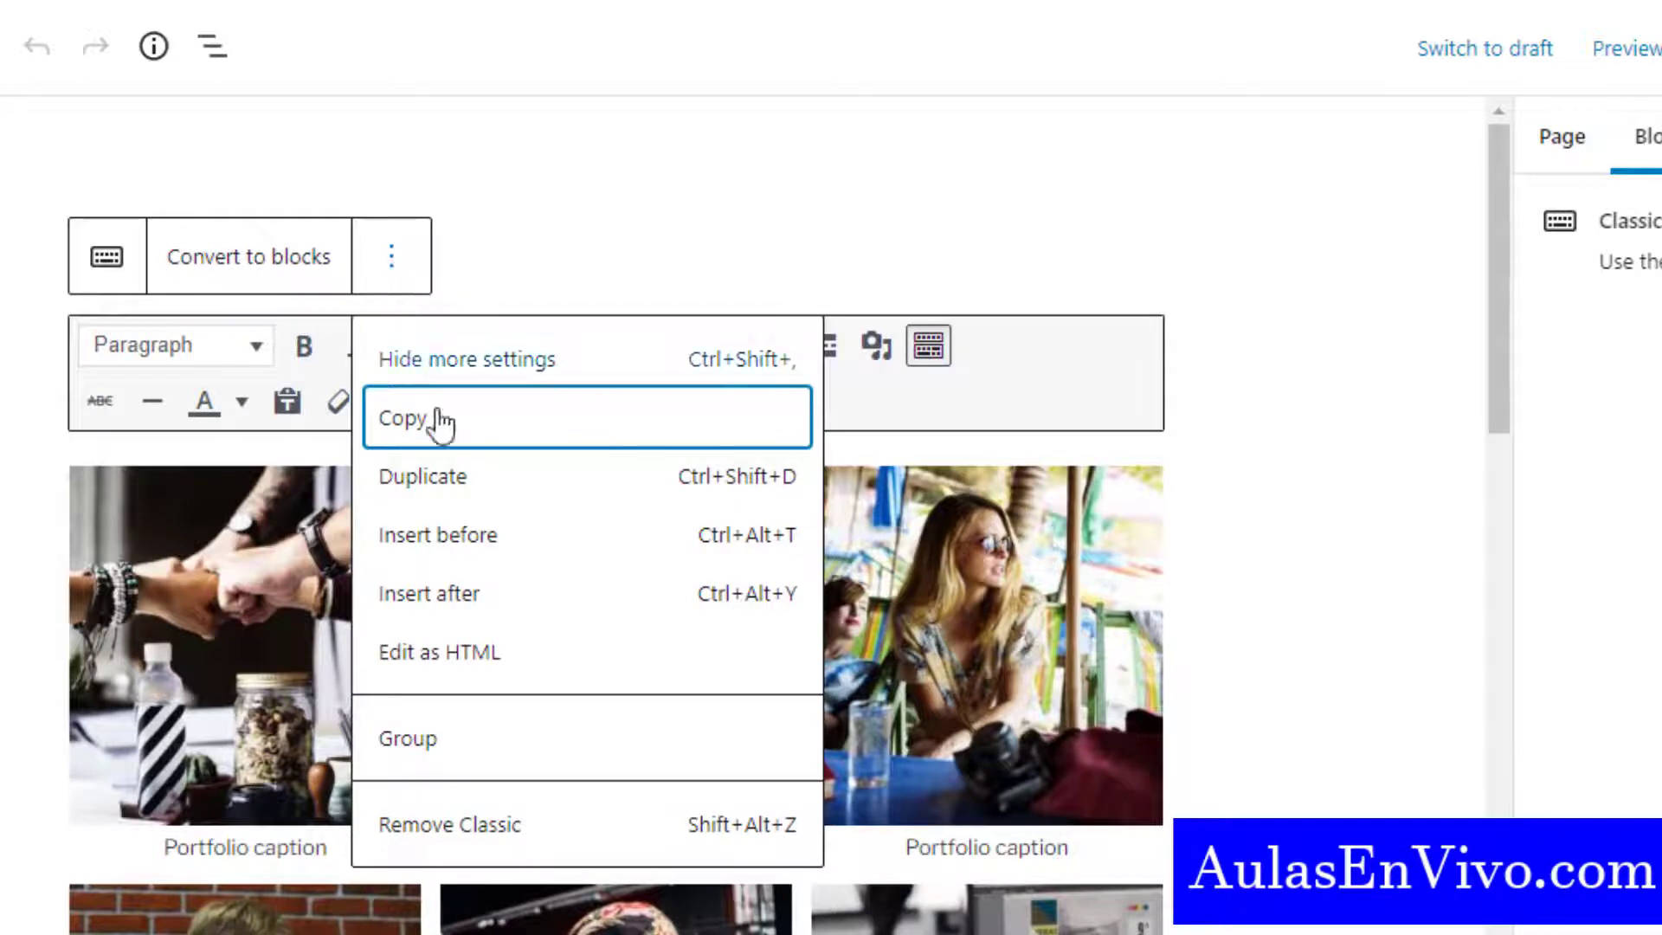
left_click(473, 534)
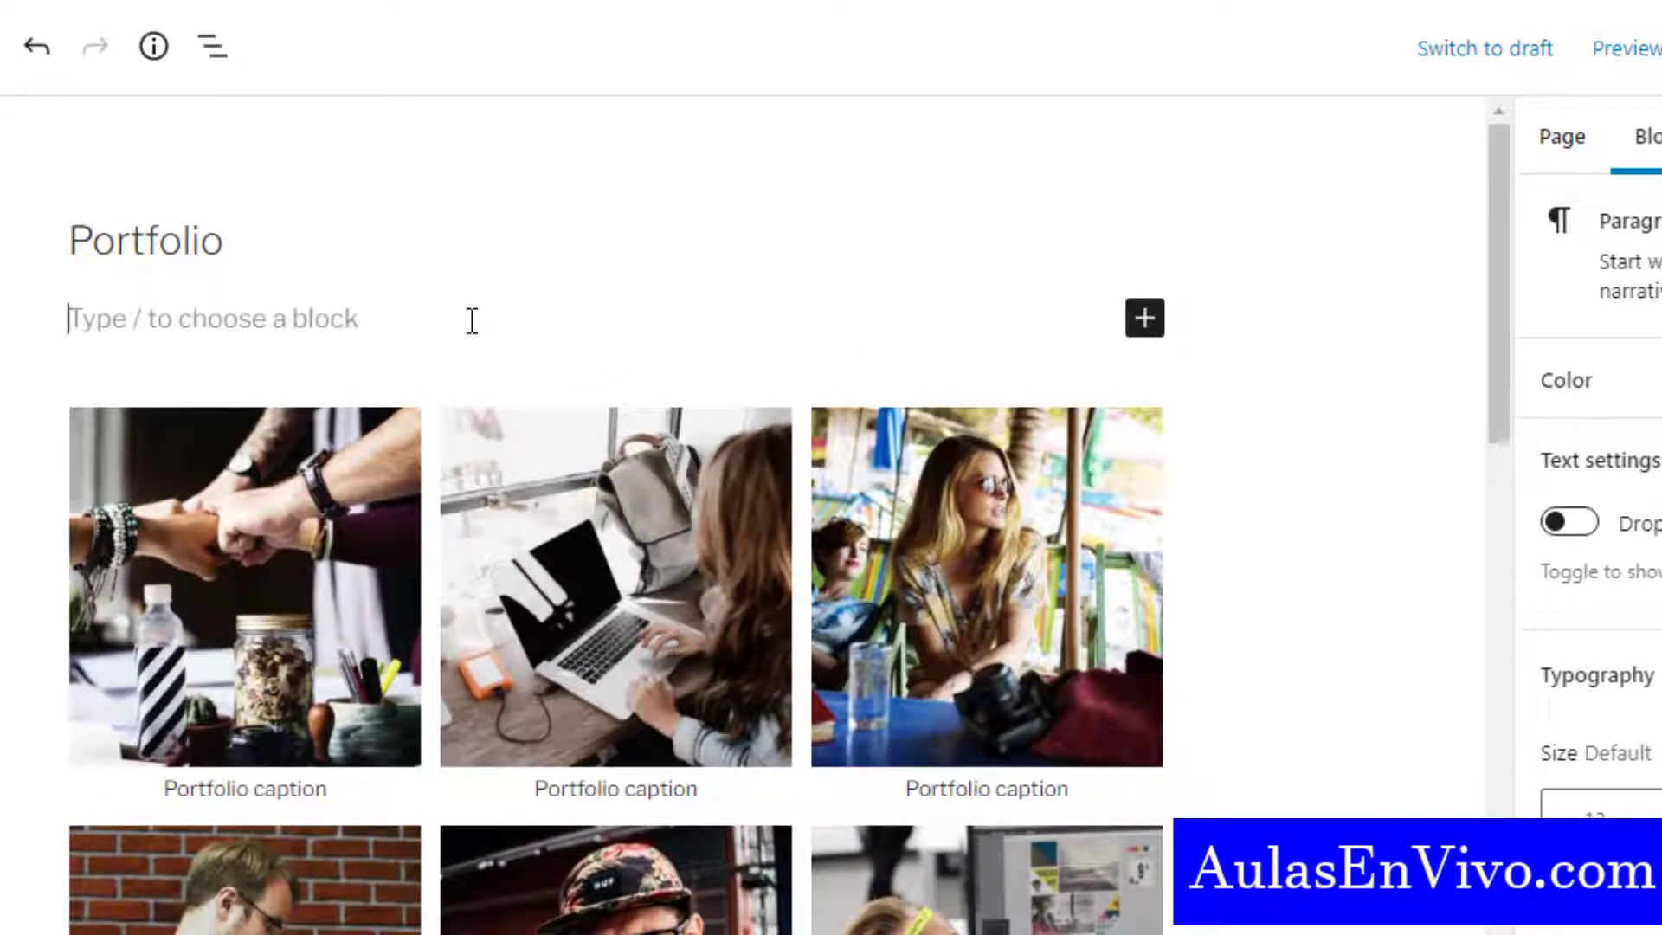
type("/")
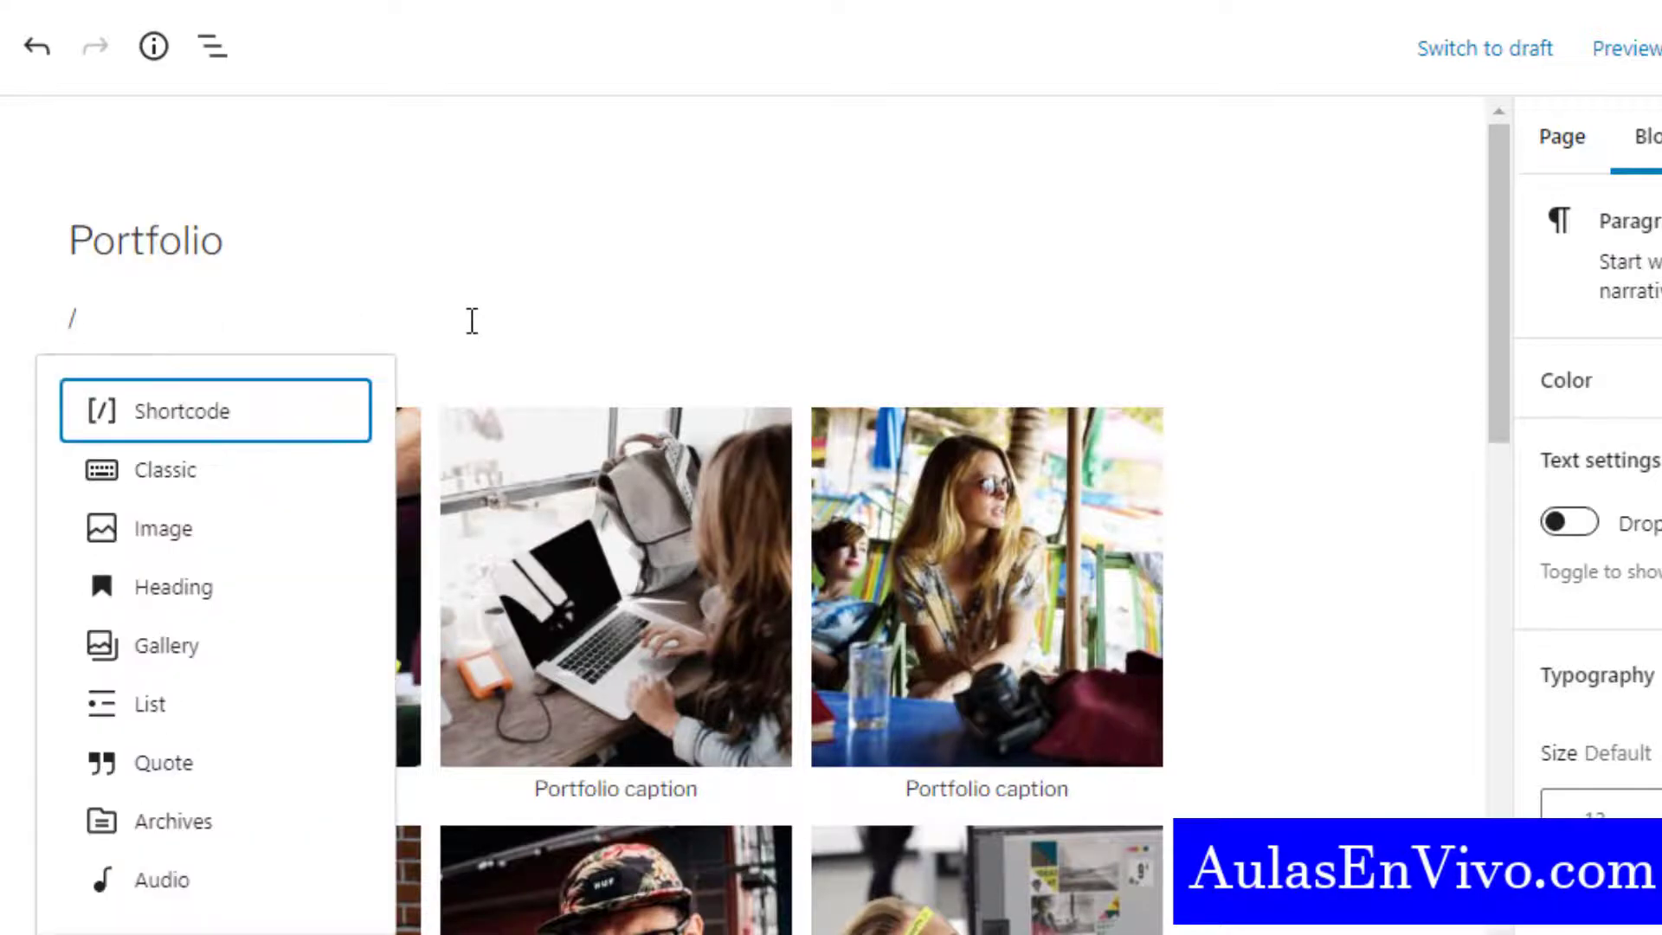
left_click(195, 419)
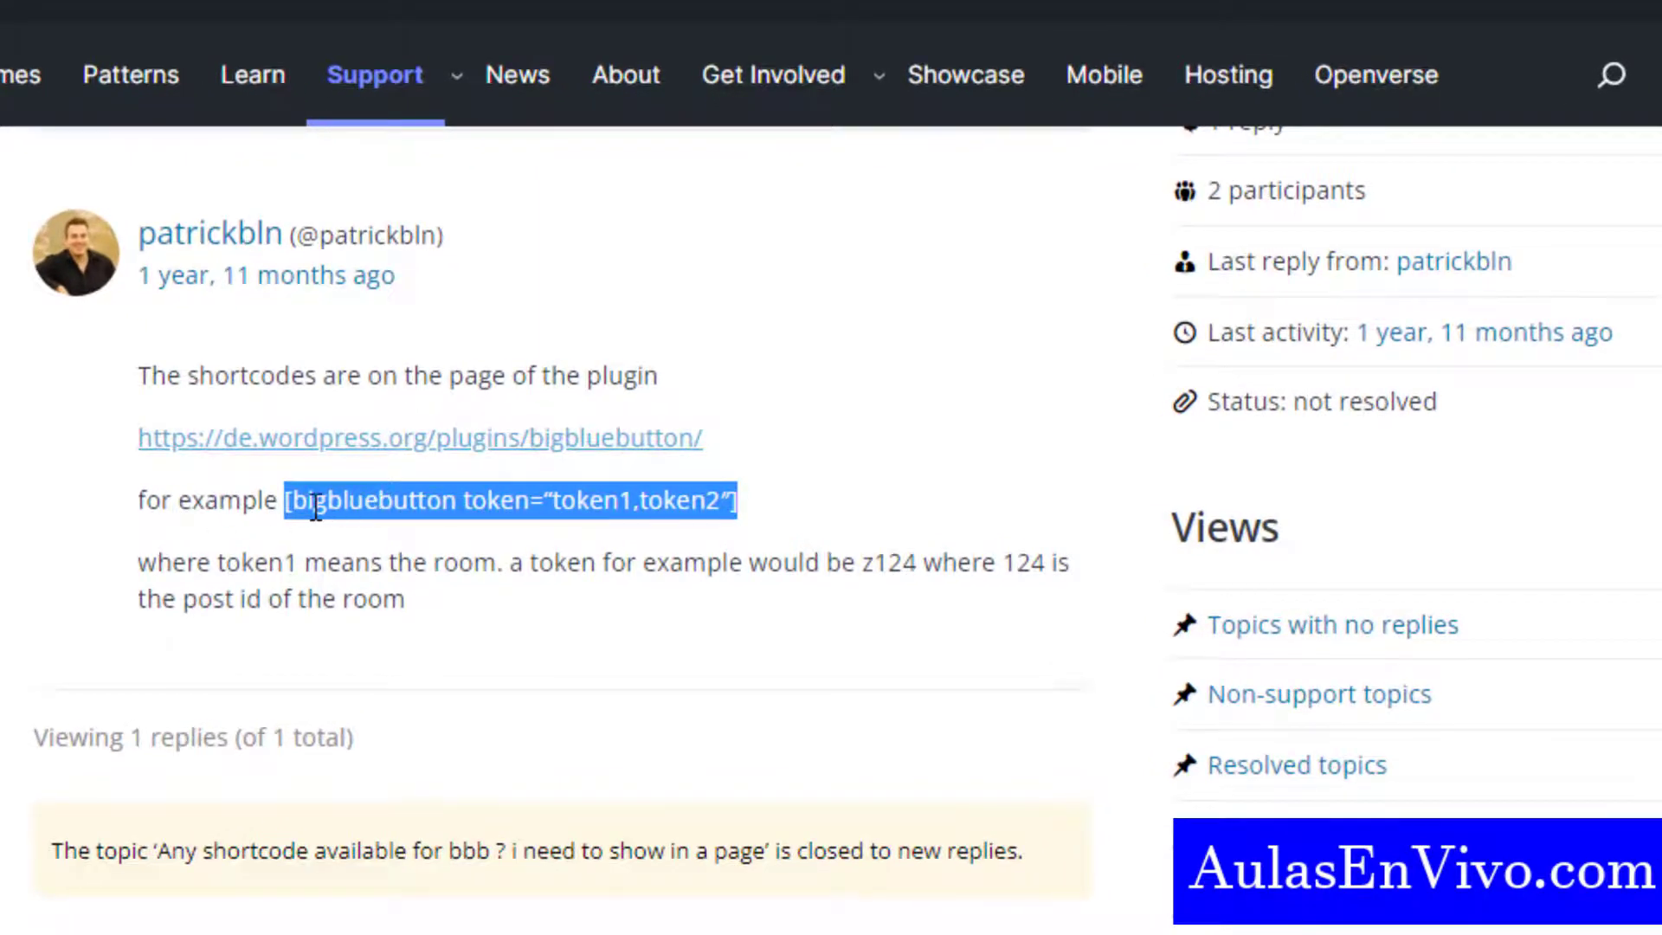
Copy the example shortcode [bigbluebutton token="token1,token2"] from the author's forum reply
left_click(762, 508)
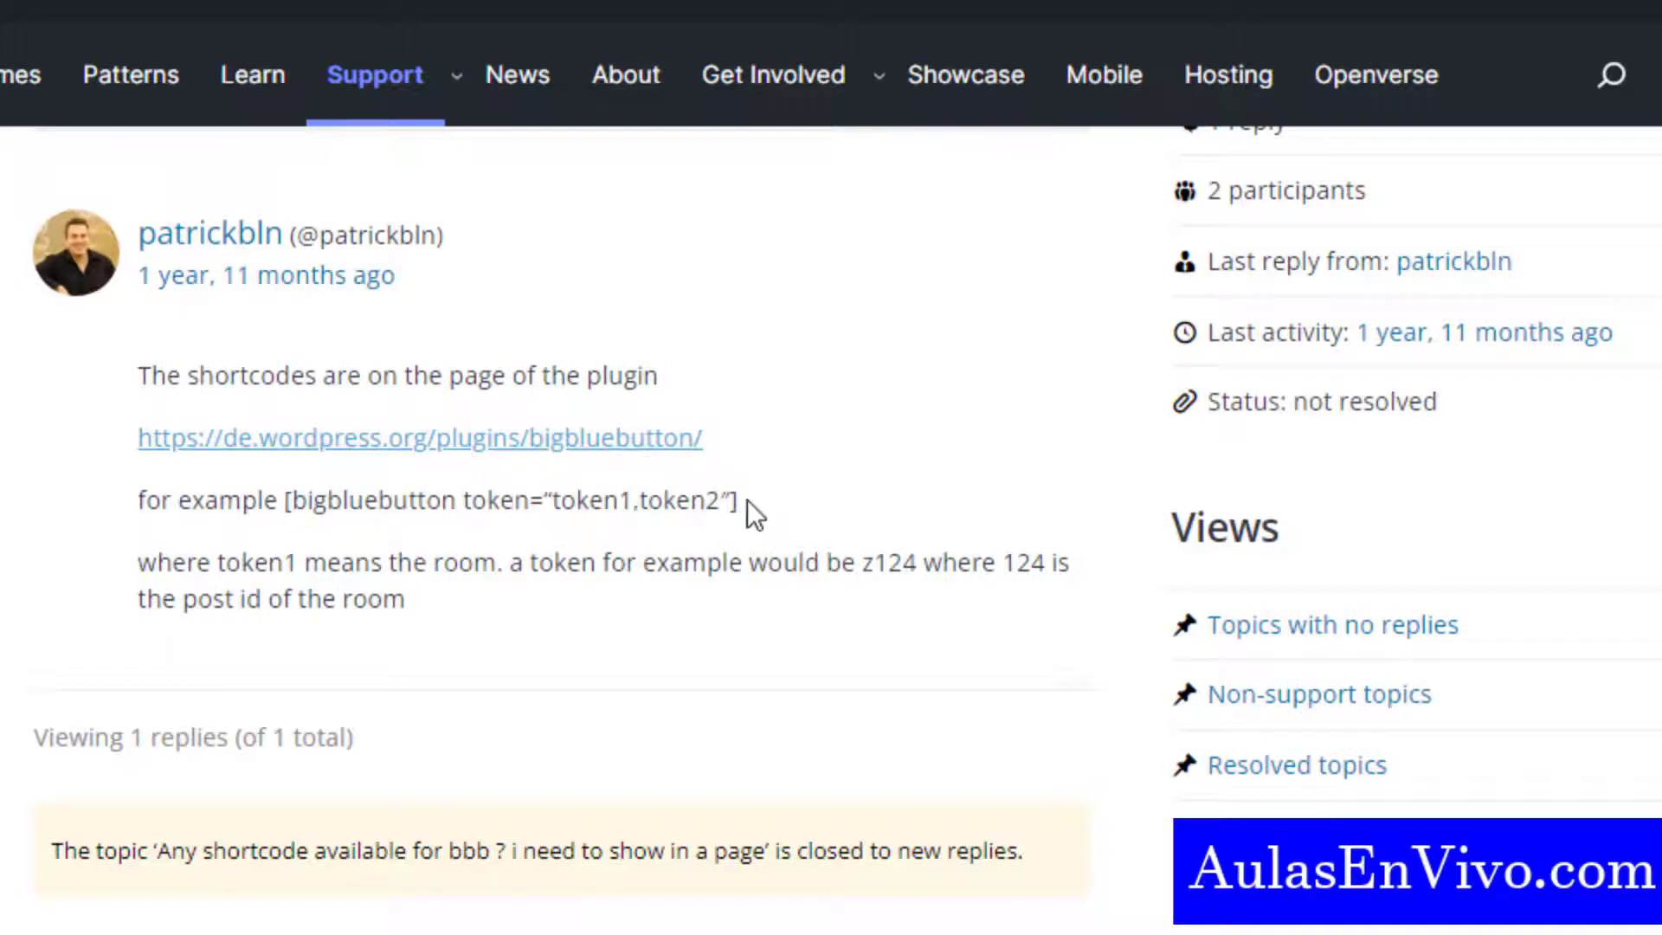
left_click_drag(746, 501, 284, 518)
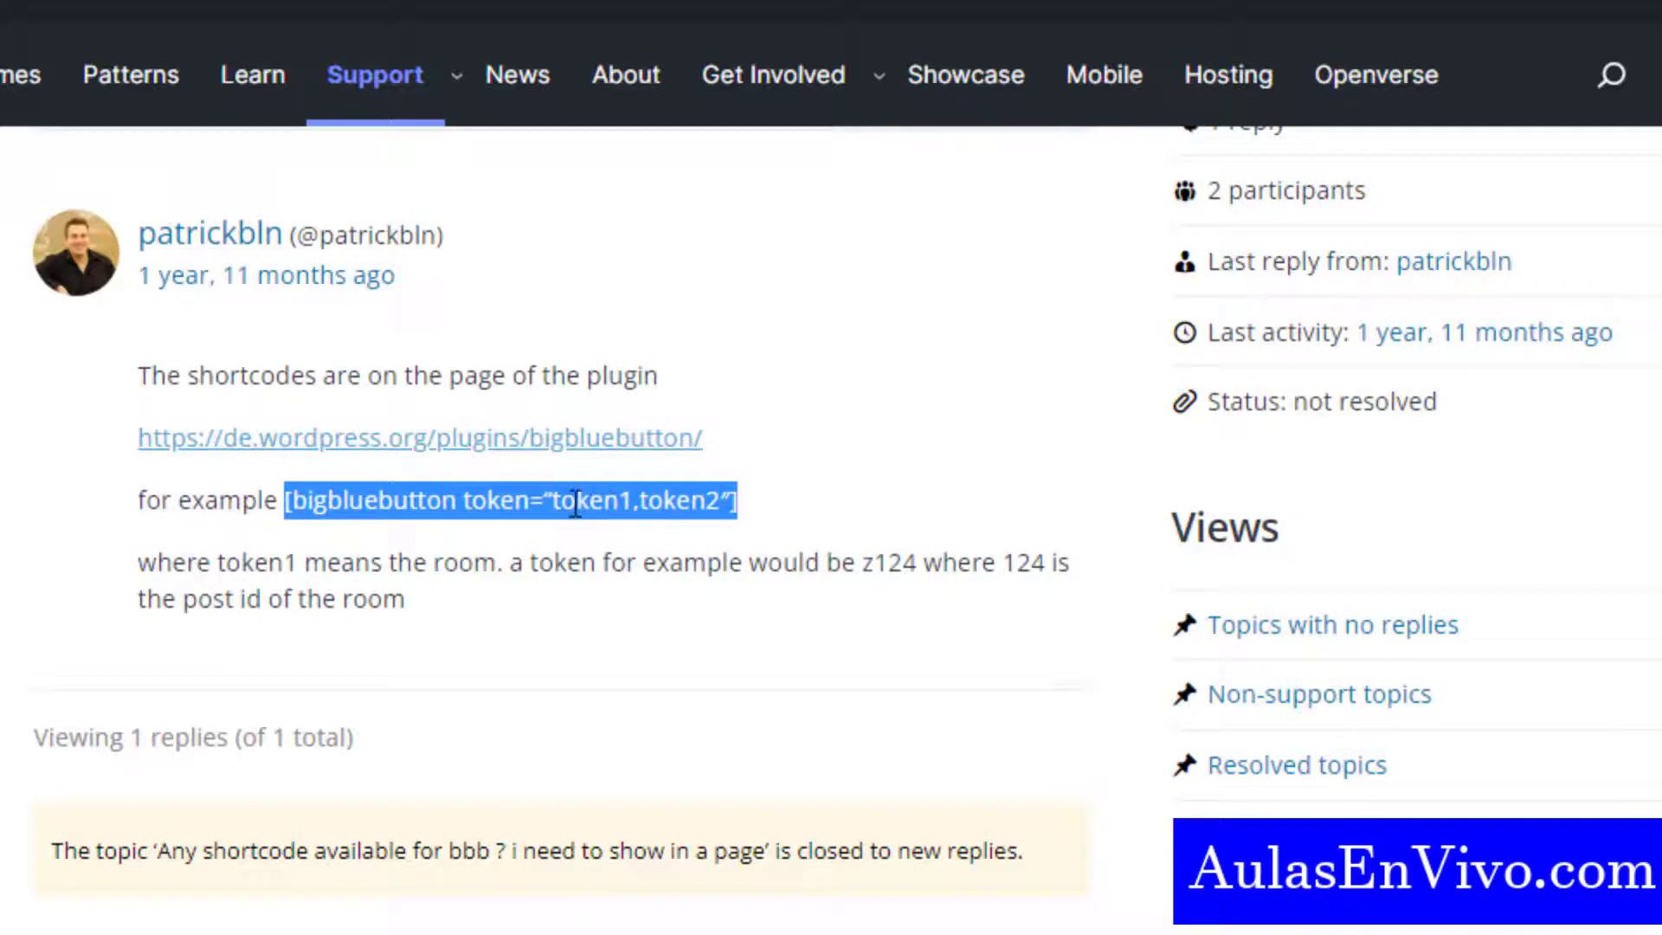
right_click(631, 500)
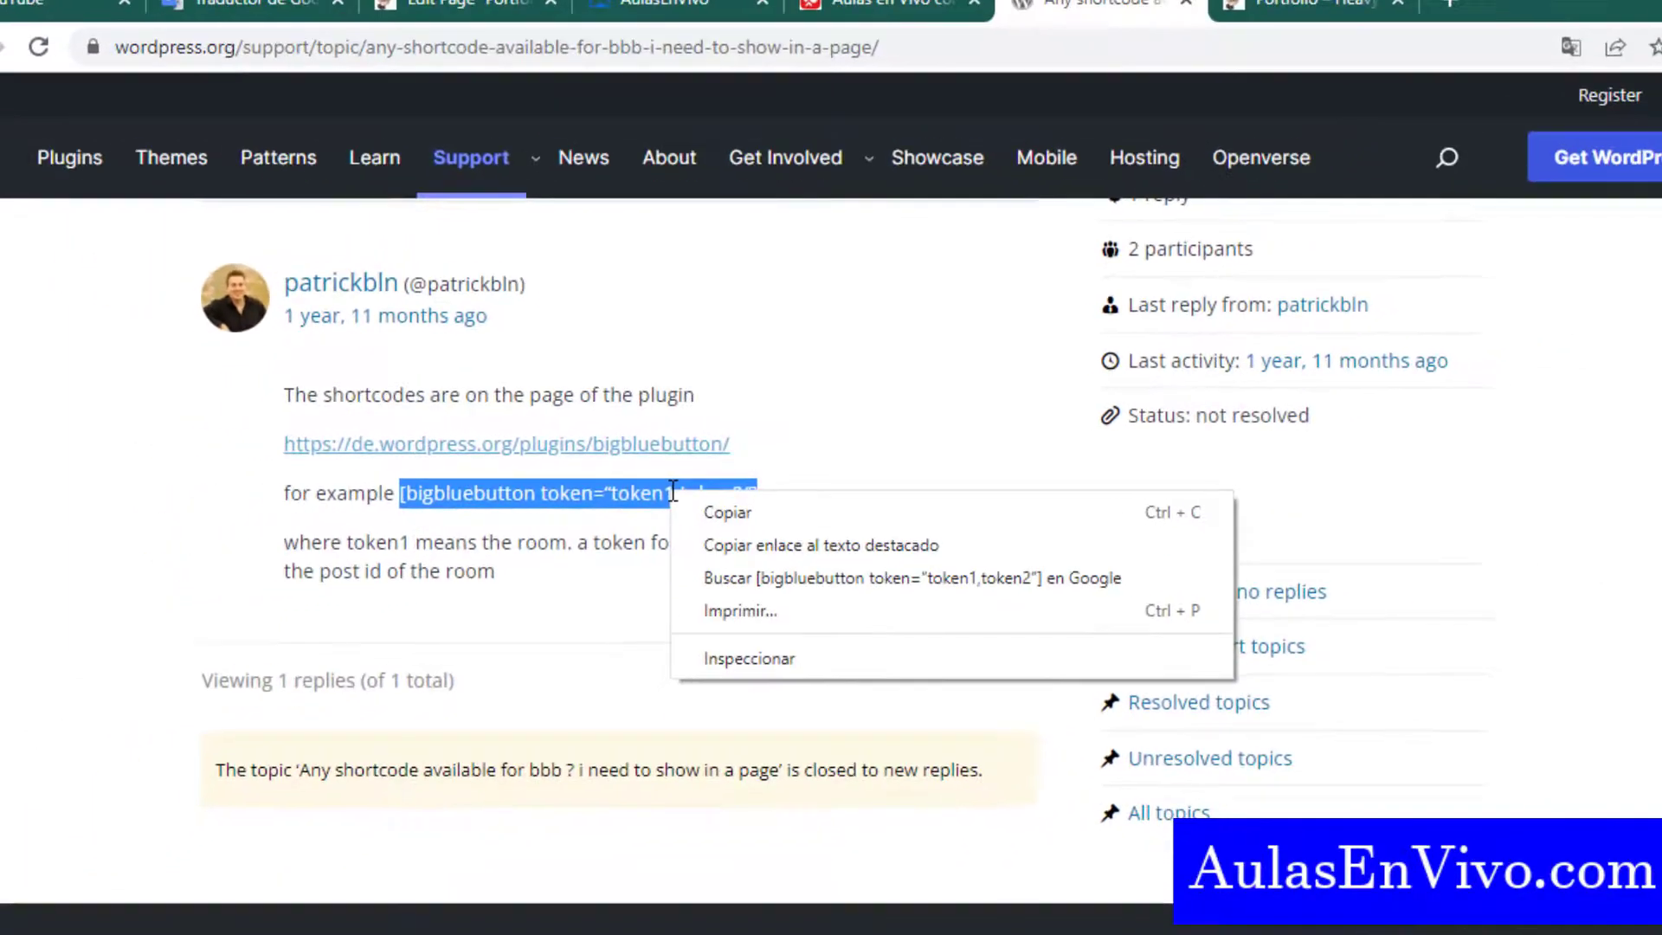
left_click(727, 512)
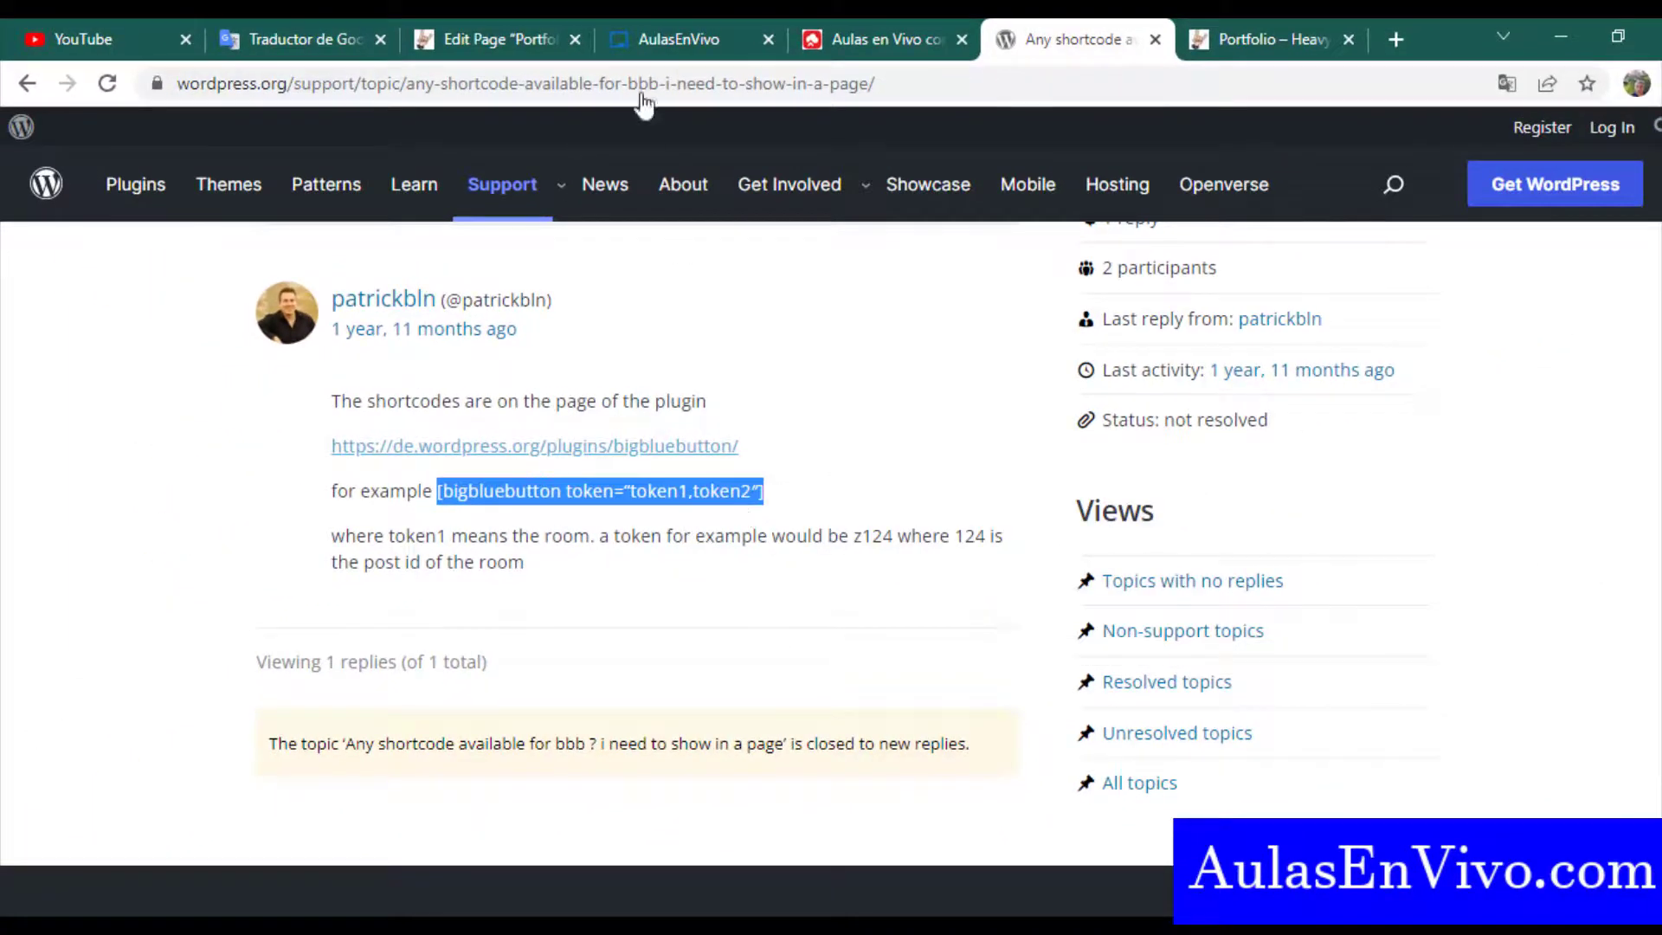
Paste the example bigbluebutton shortcode into the Shortcode block and update the Portfolio page
left_click(469, 22)
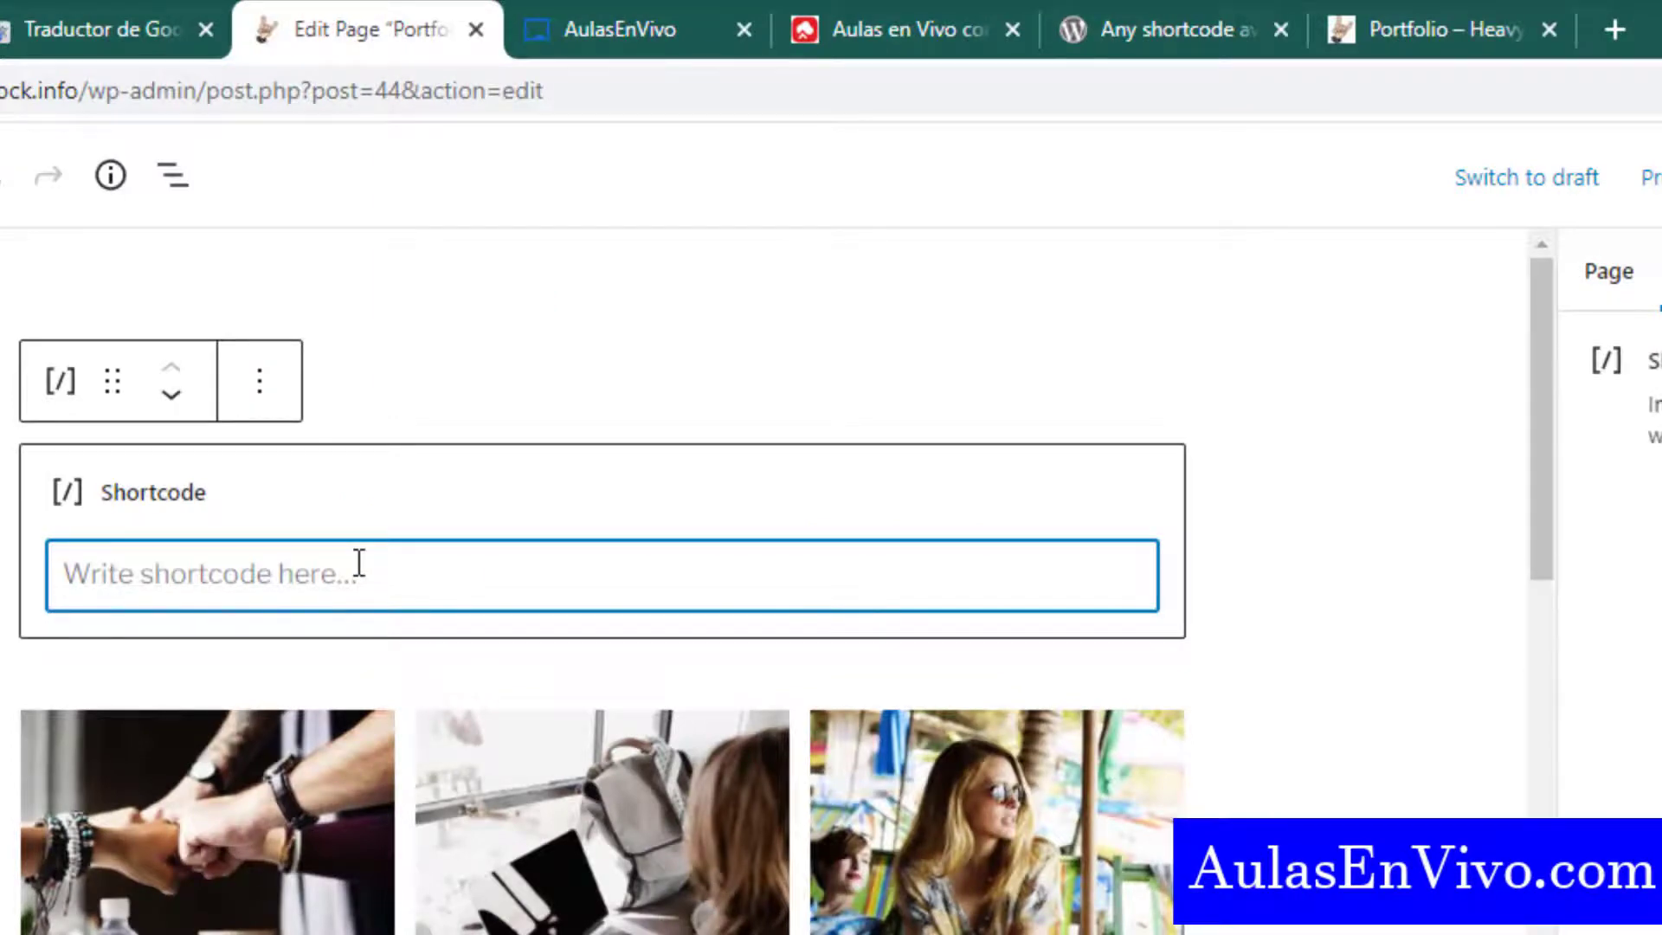
key("ctrl+v")
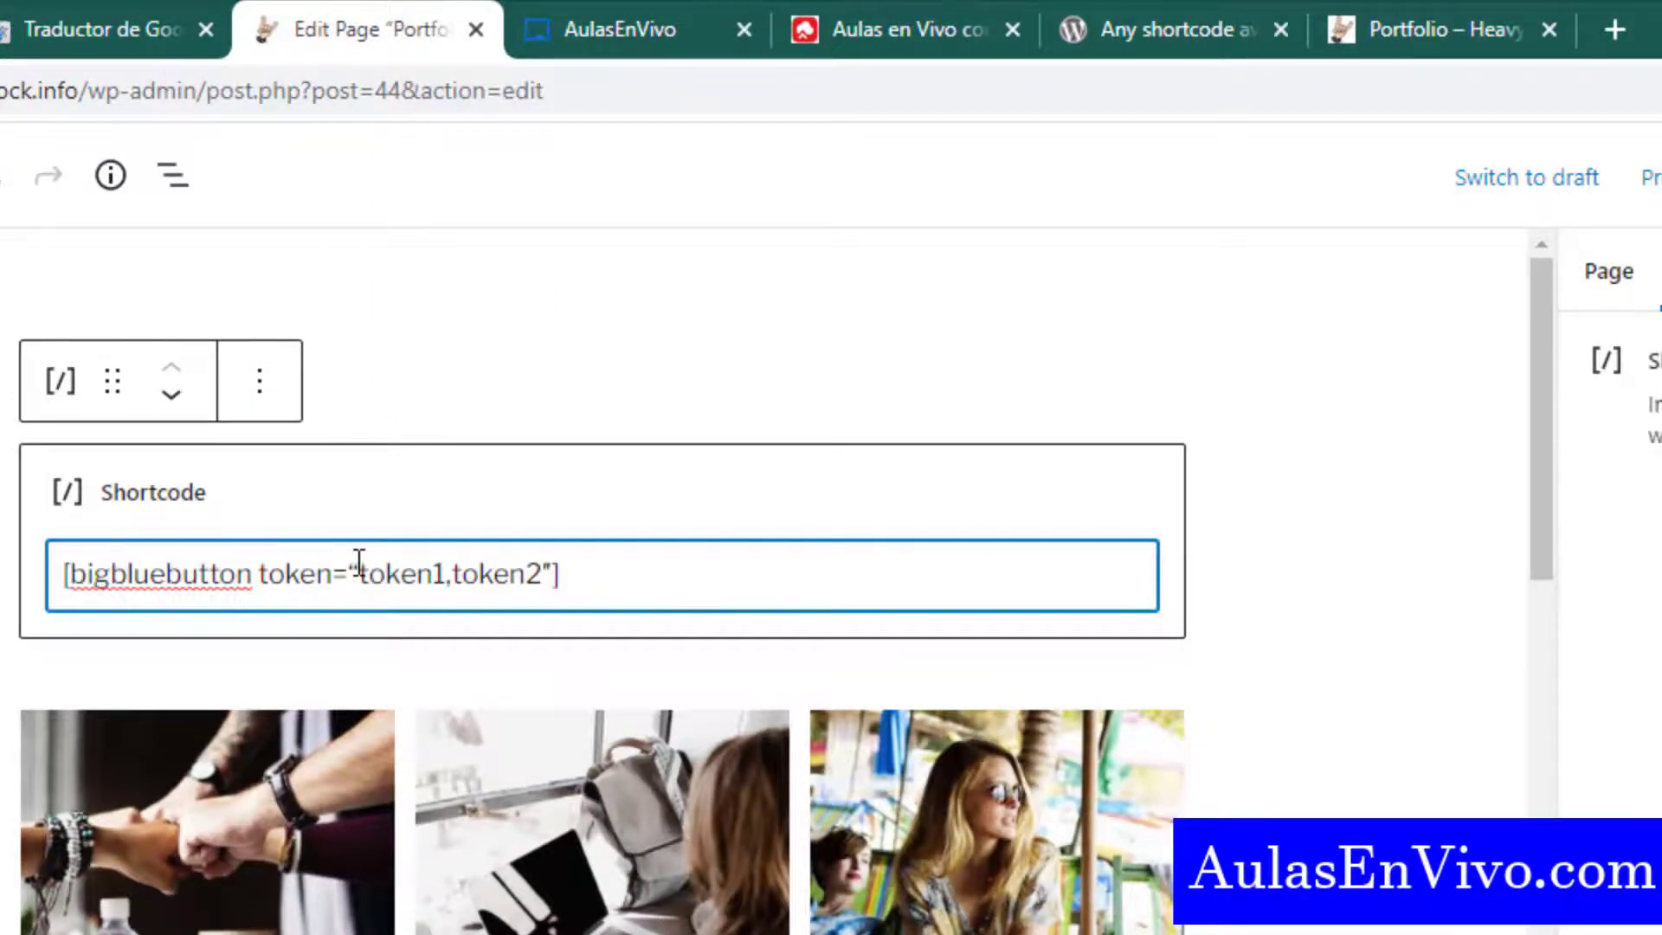
left_click(1420, 438)
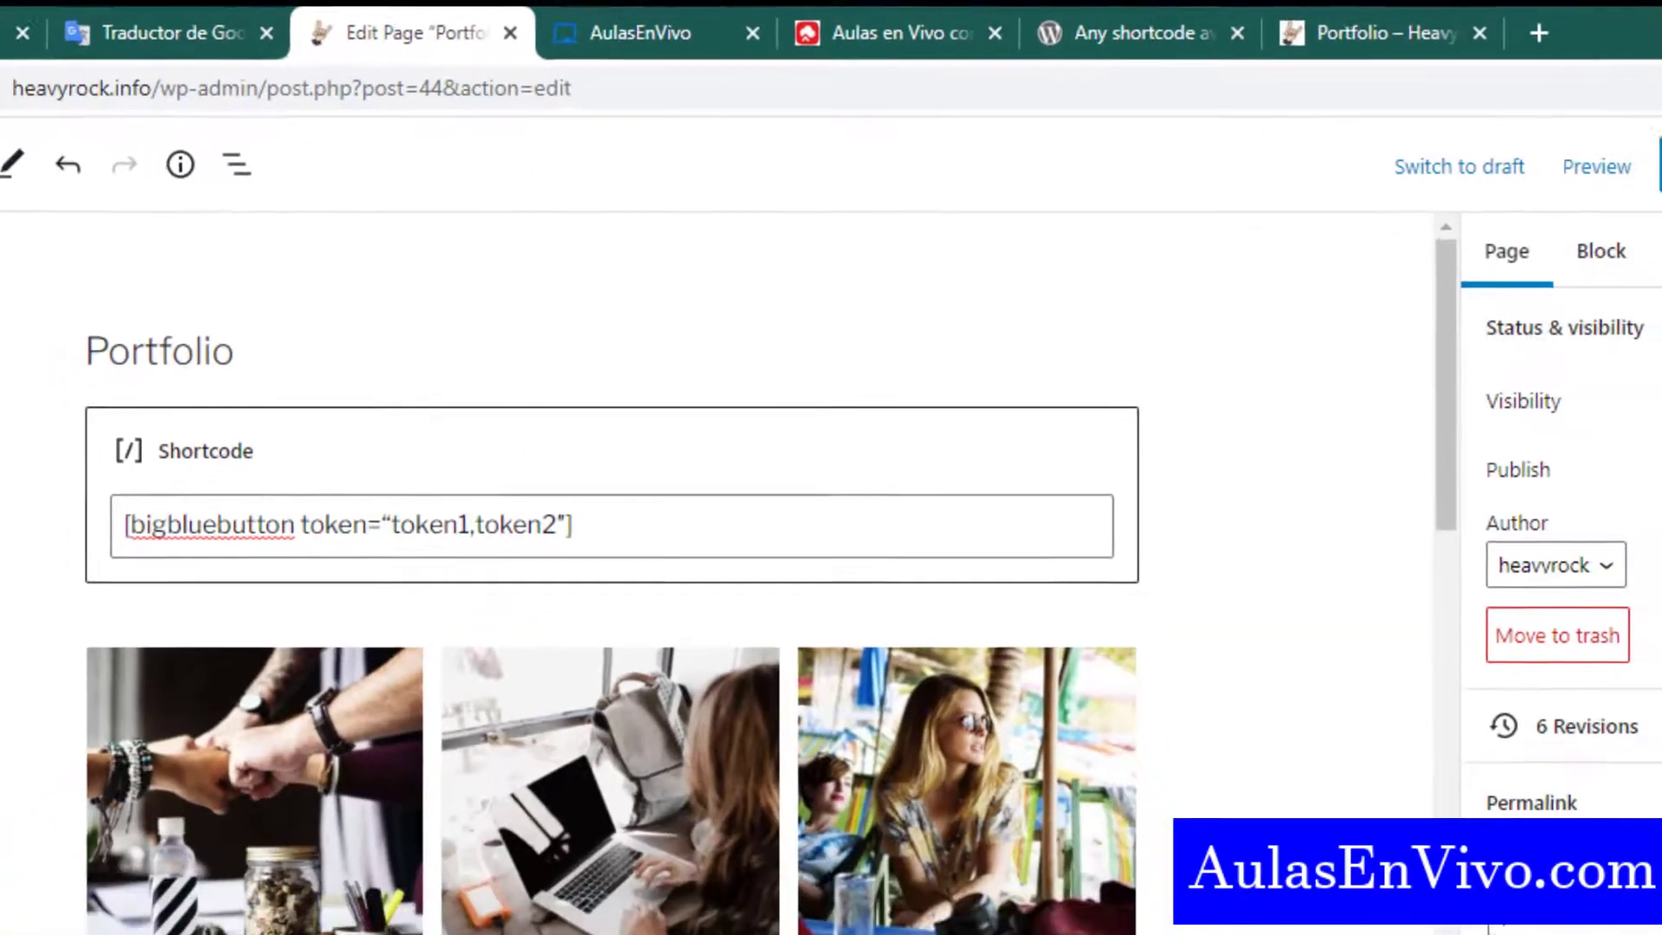
left_click(1522, 149)
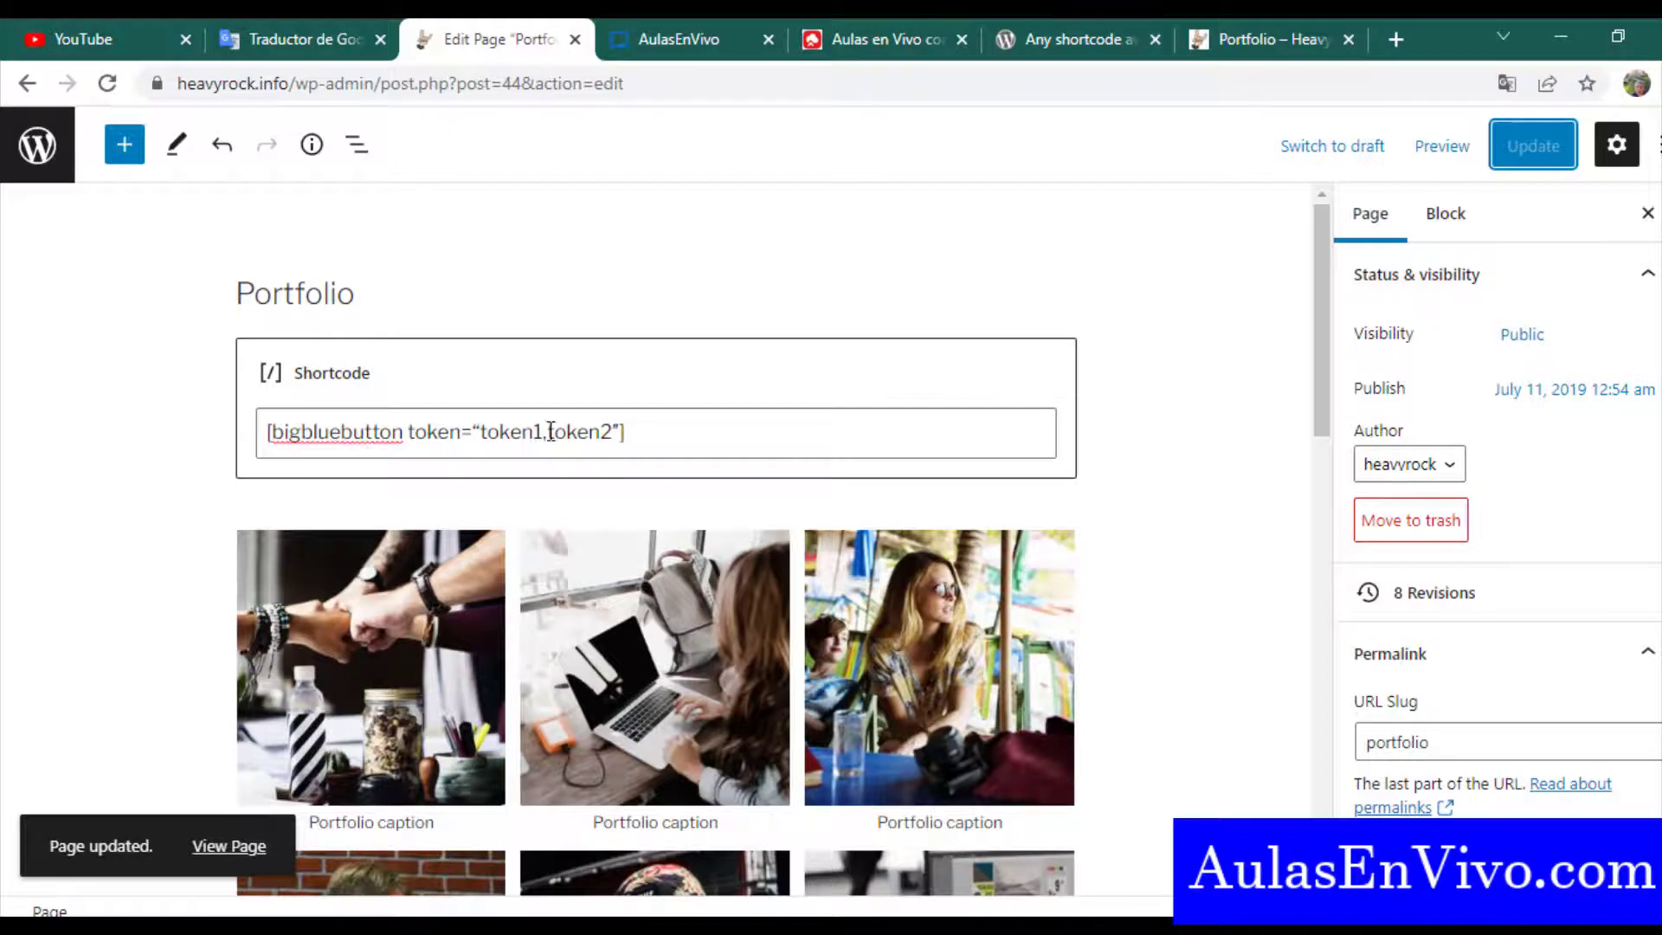
Look up the Test 01 room's token z83 in Rooms > All Rooms
left_click(28, 152)
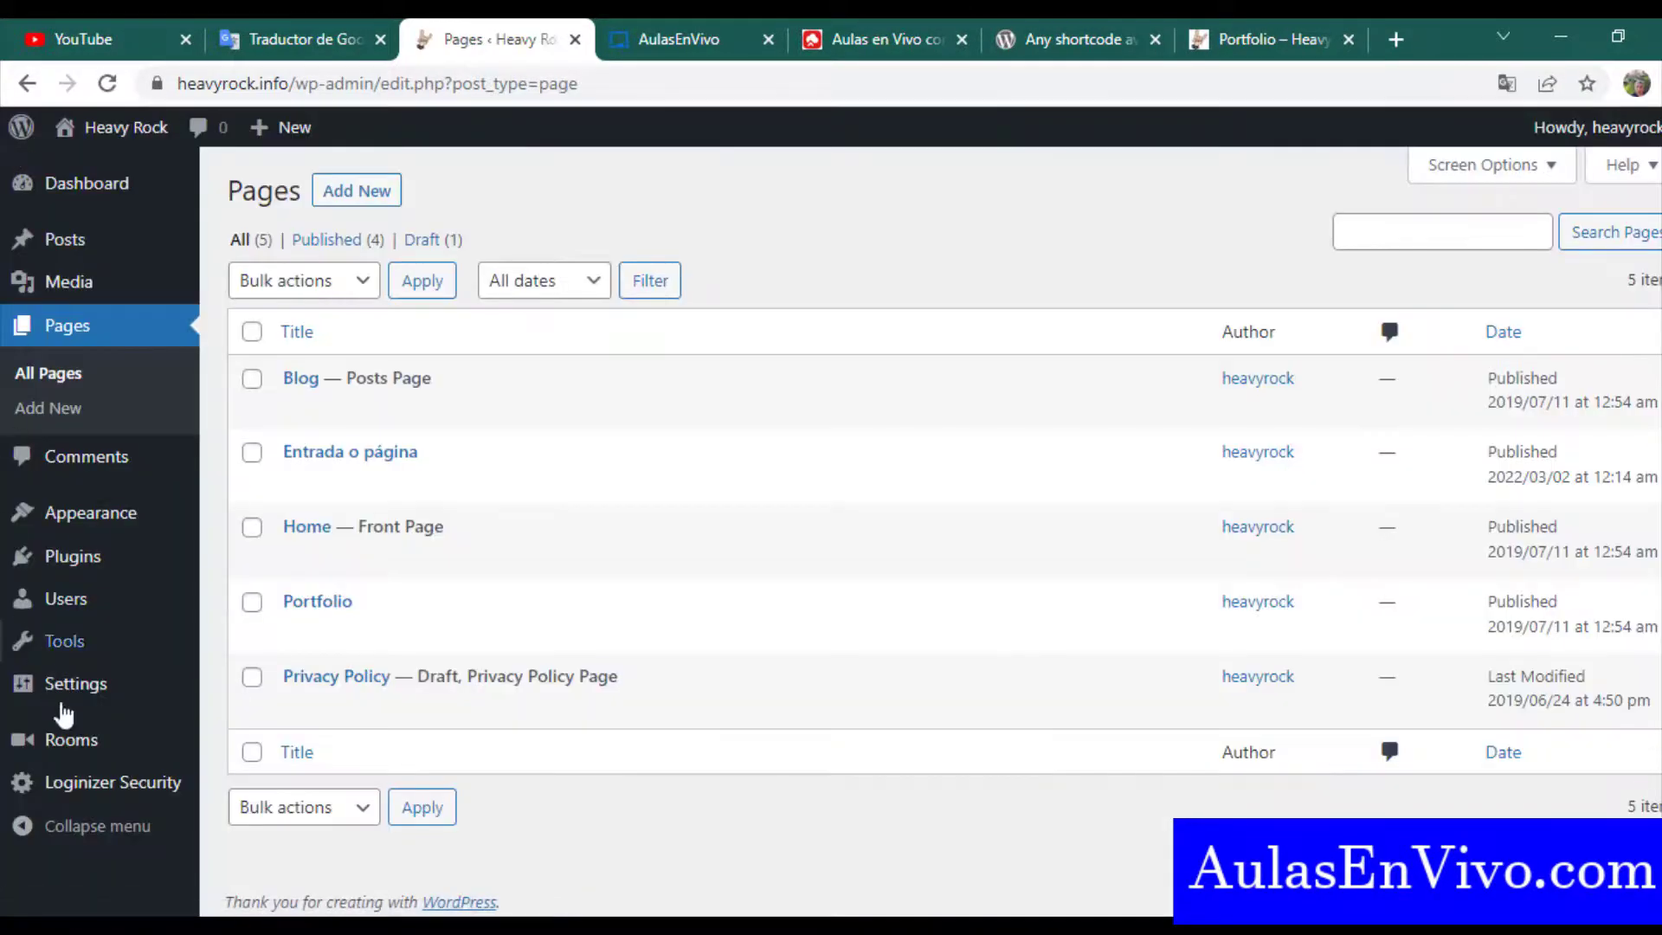
mouse_move(71, 749)
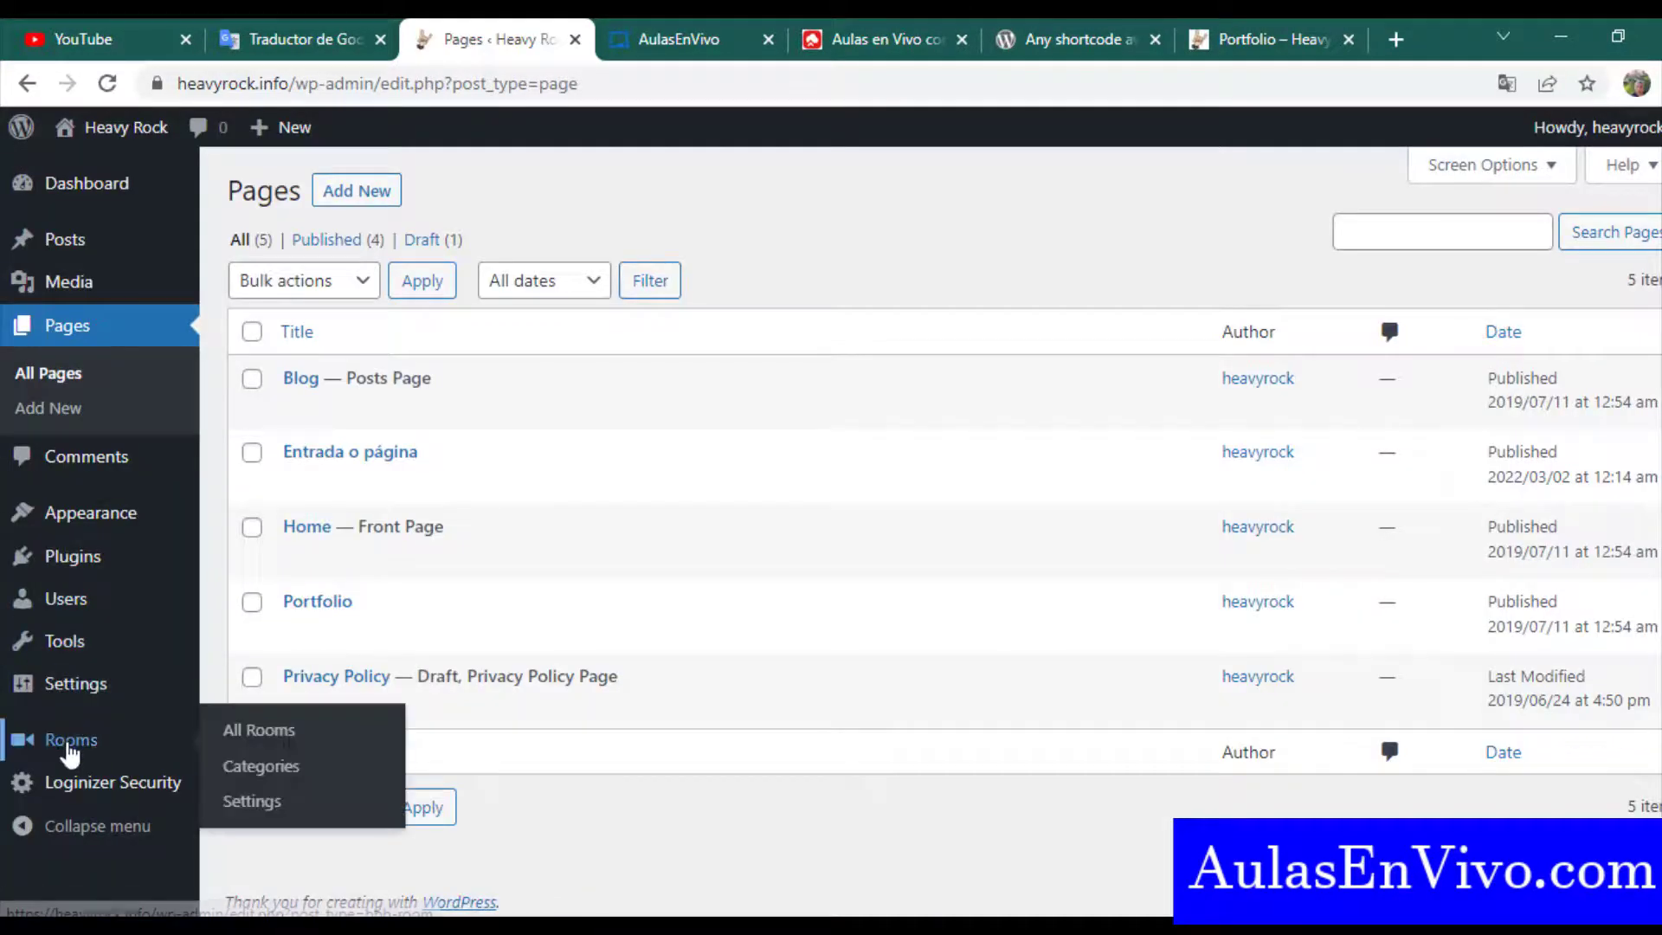
left_click(257, 734)
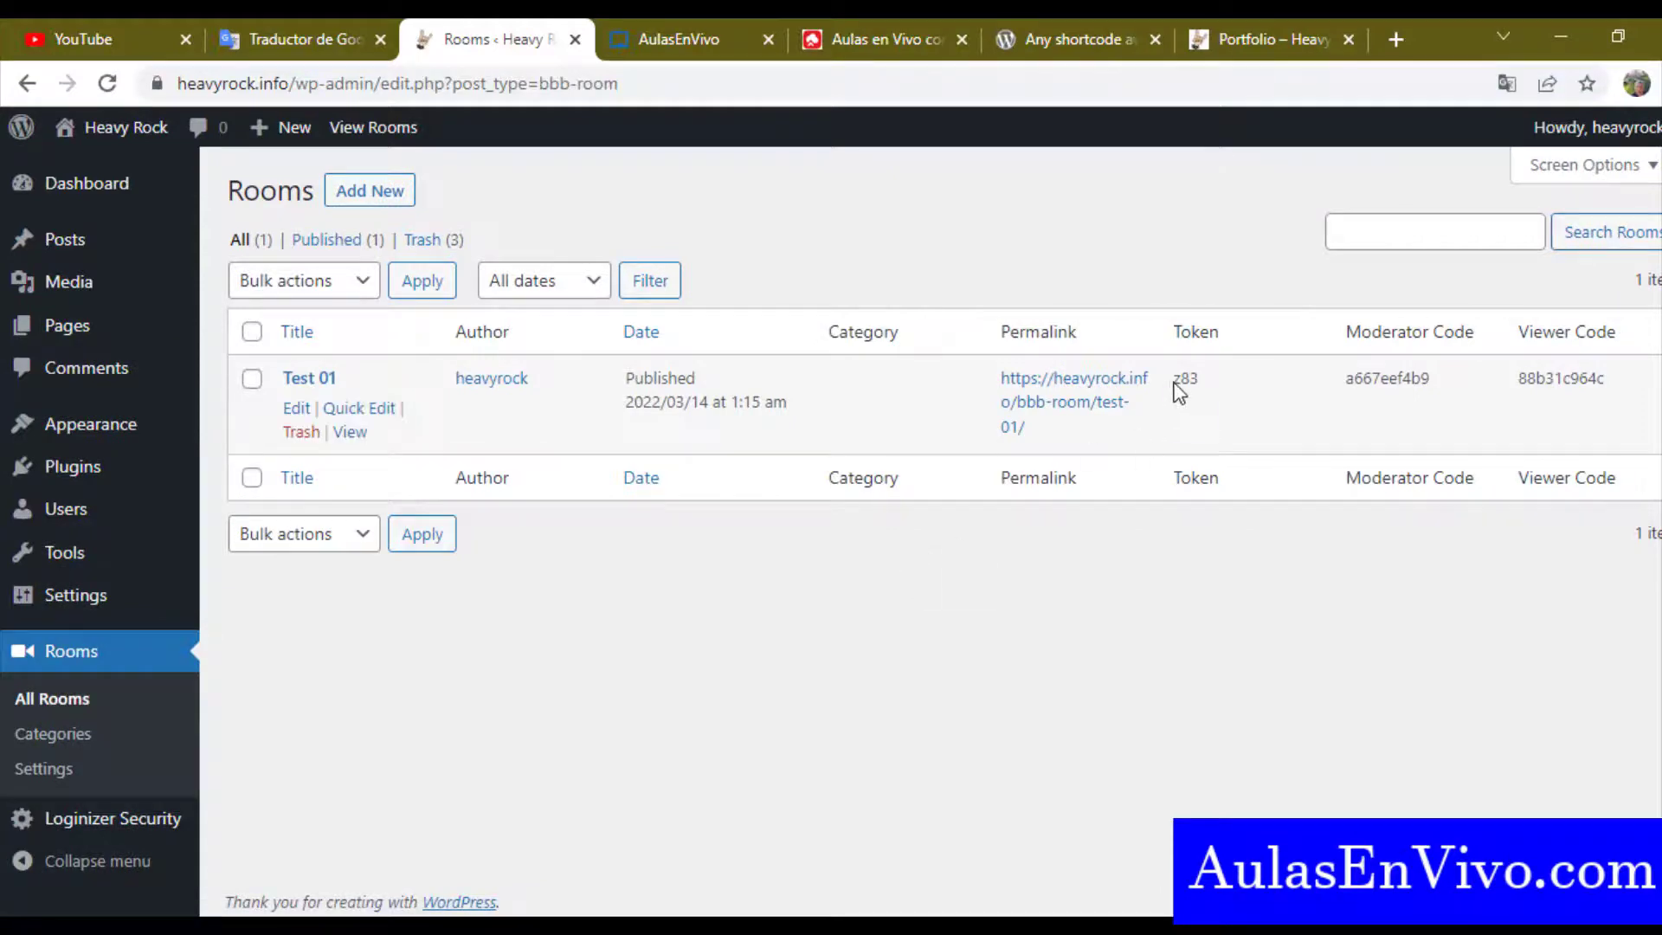
left_click_drag(1173, 380, 1199, 381)
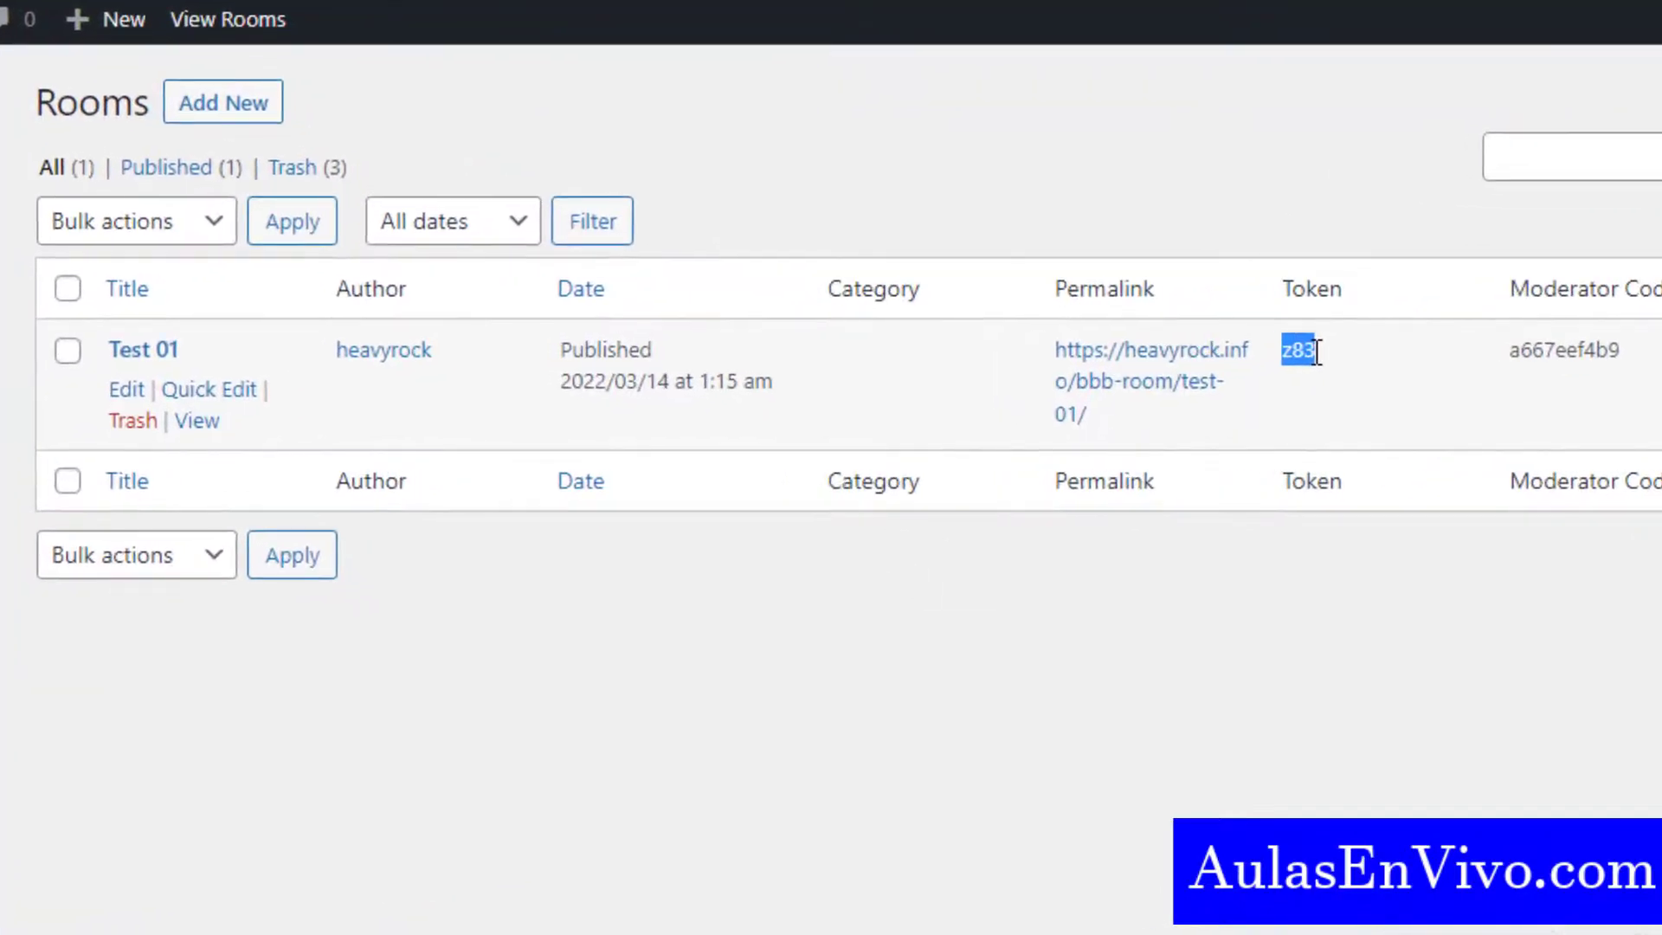
mouse_move(71, 340)
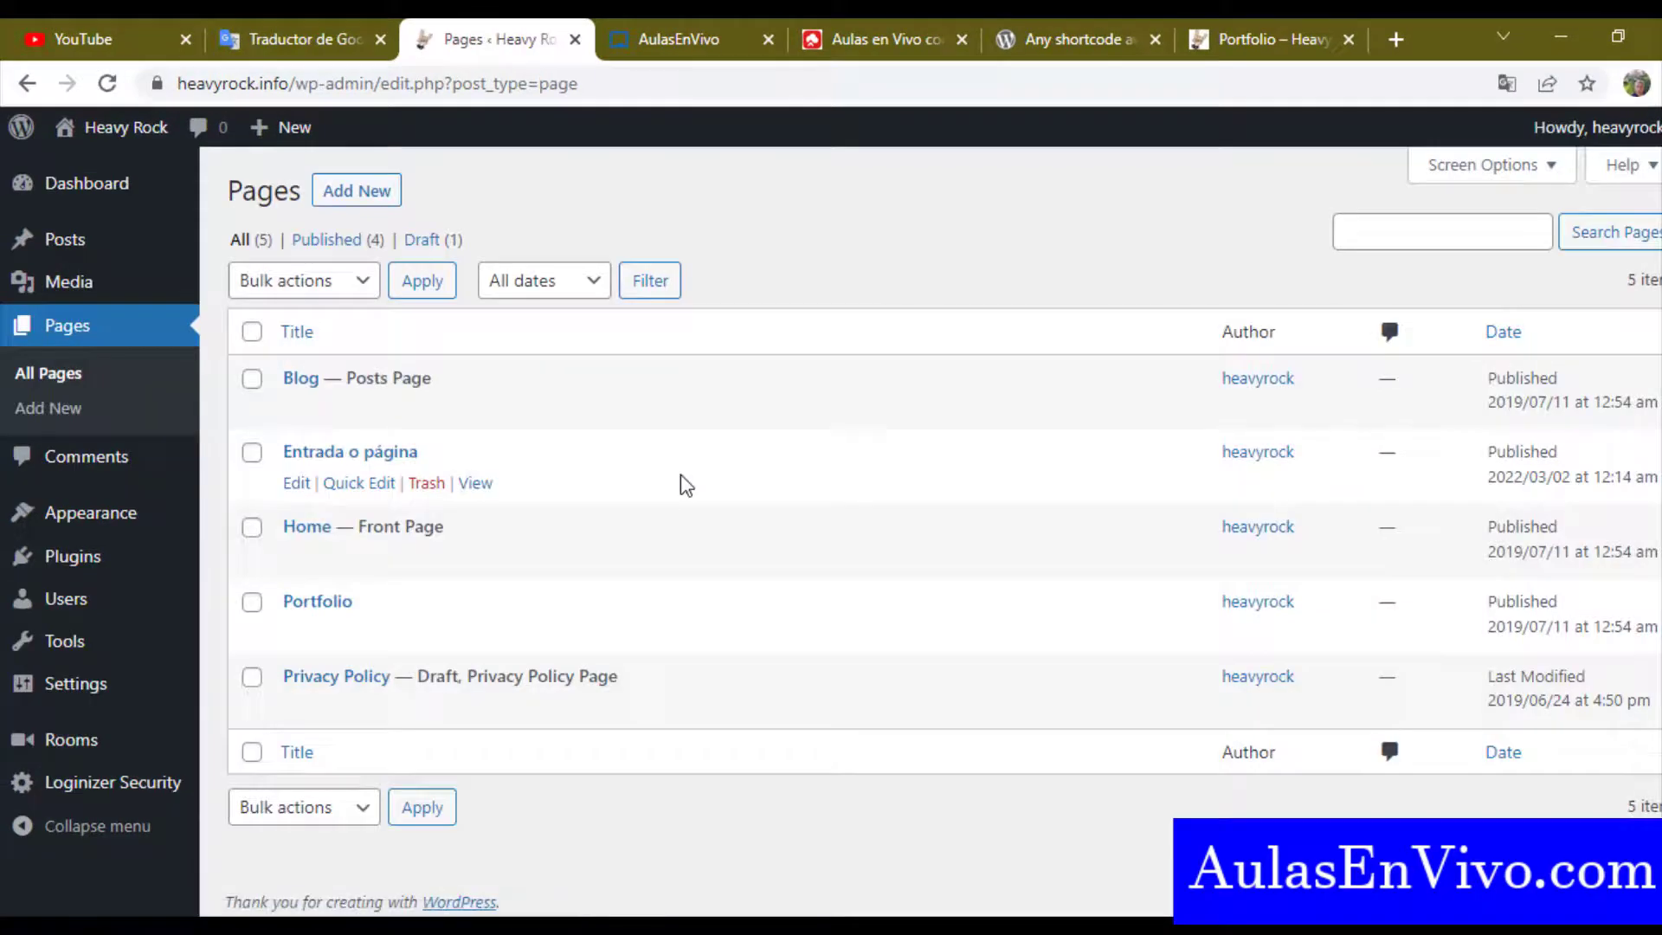
Replace token1,token2 in the Portfolio shortcode with the room token z83 and update the page
left_click(296, 631)
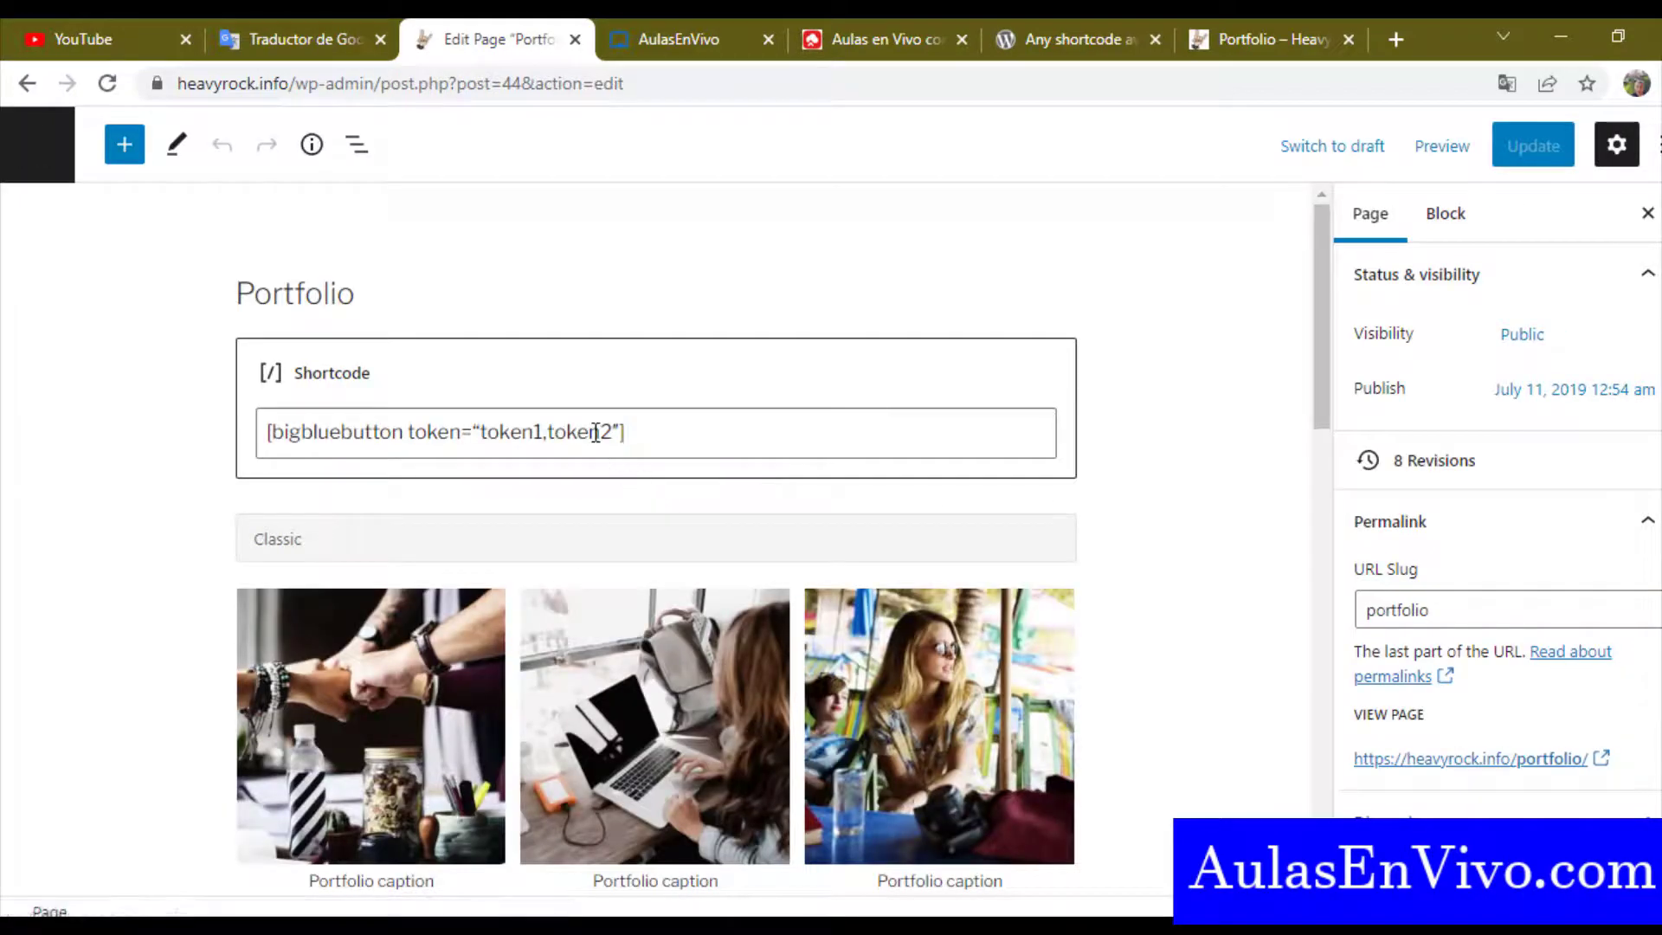
left_click(596, 432)
left_click_drag(611, 431, 457, 428)
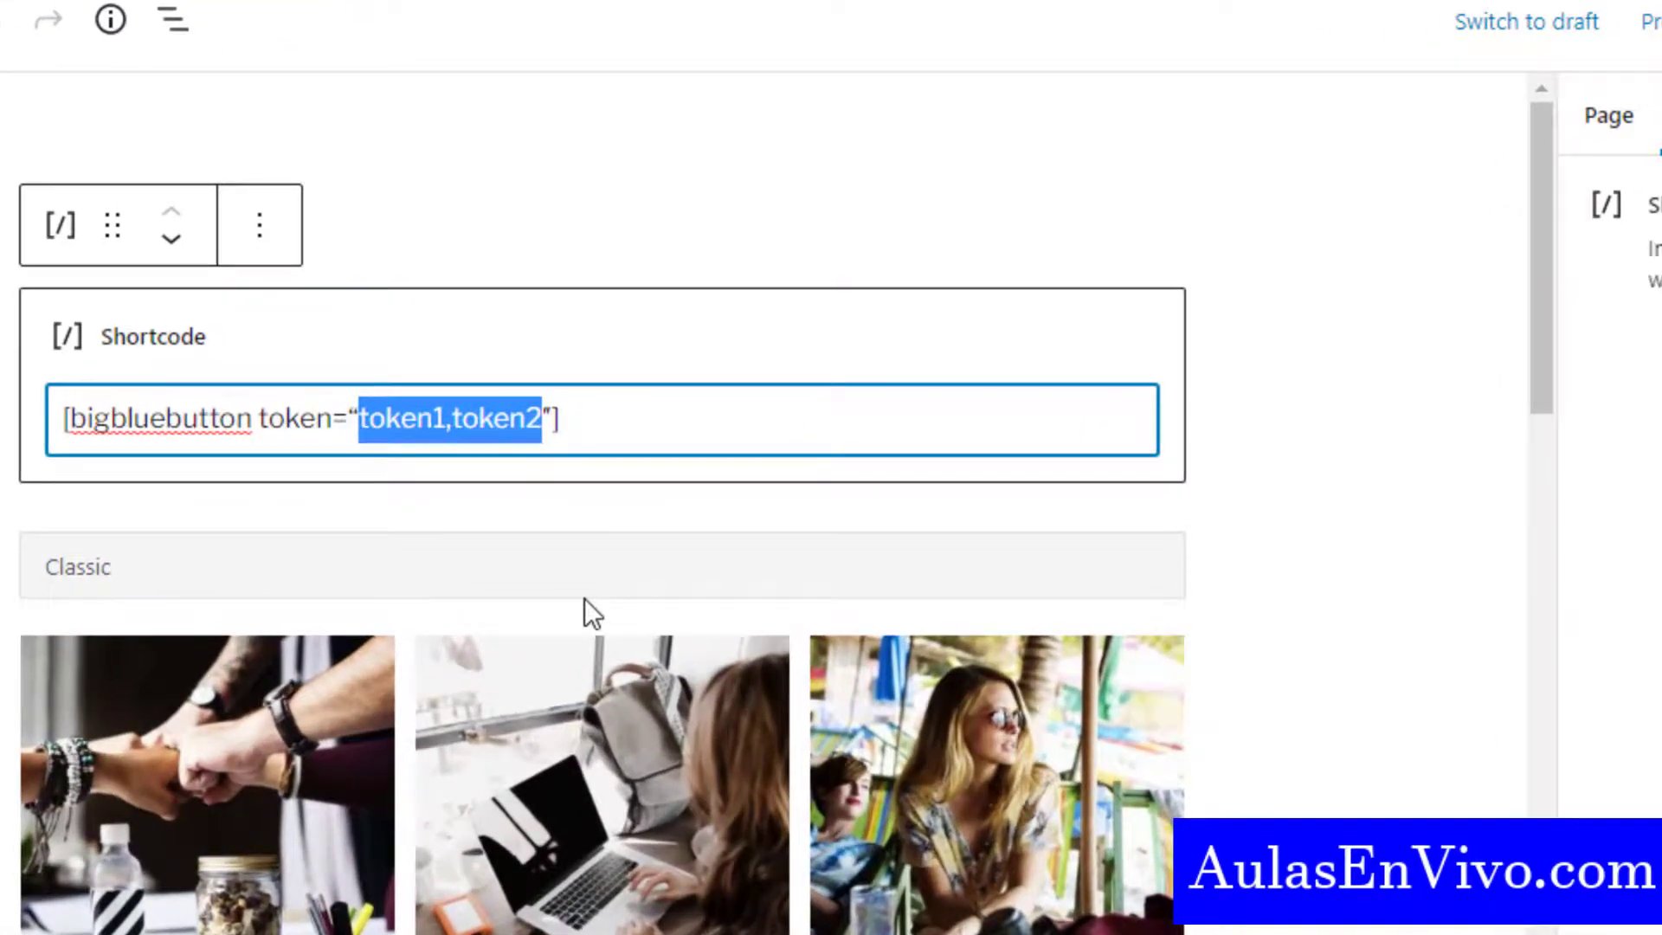
key("BackSpace")
type("z83")
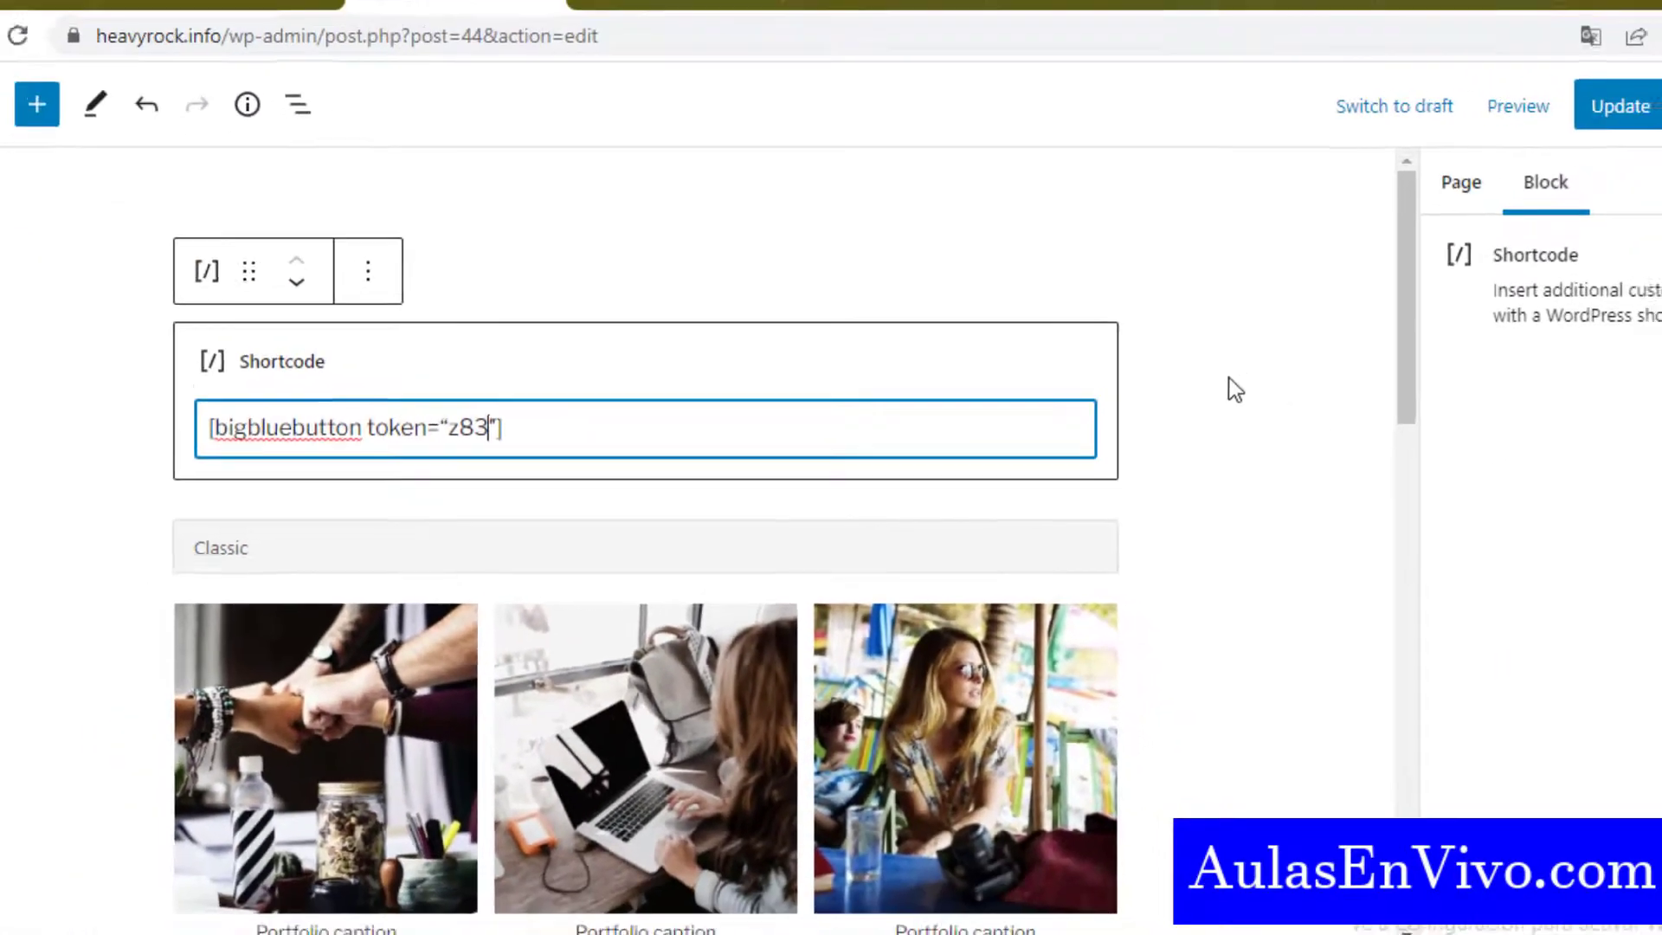
left_click(1344, 372)
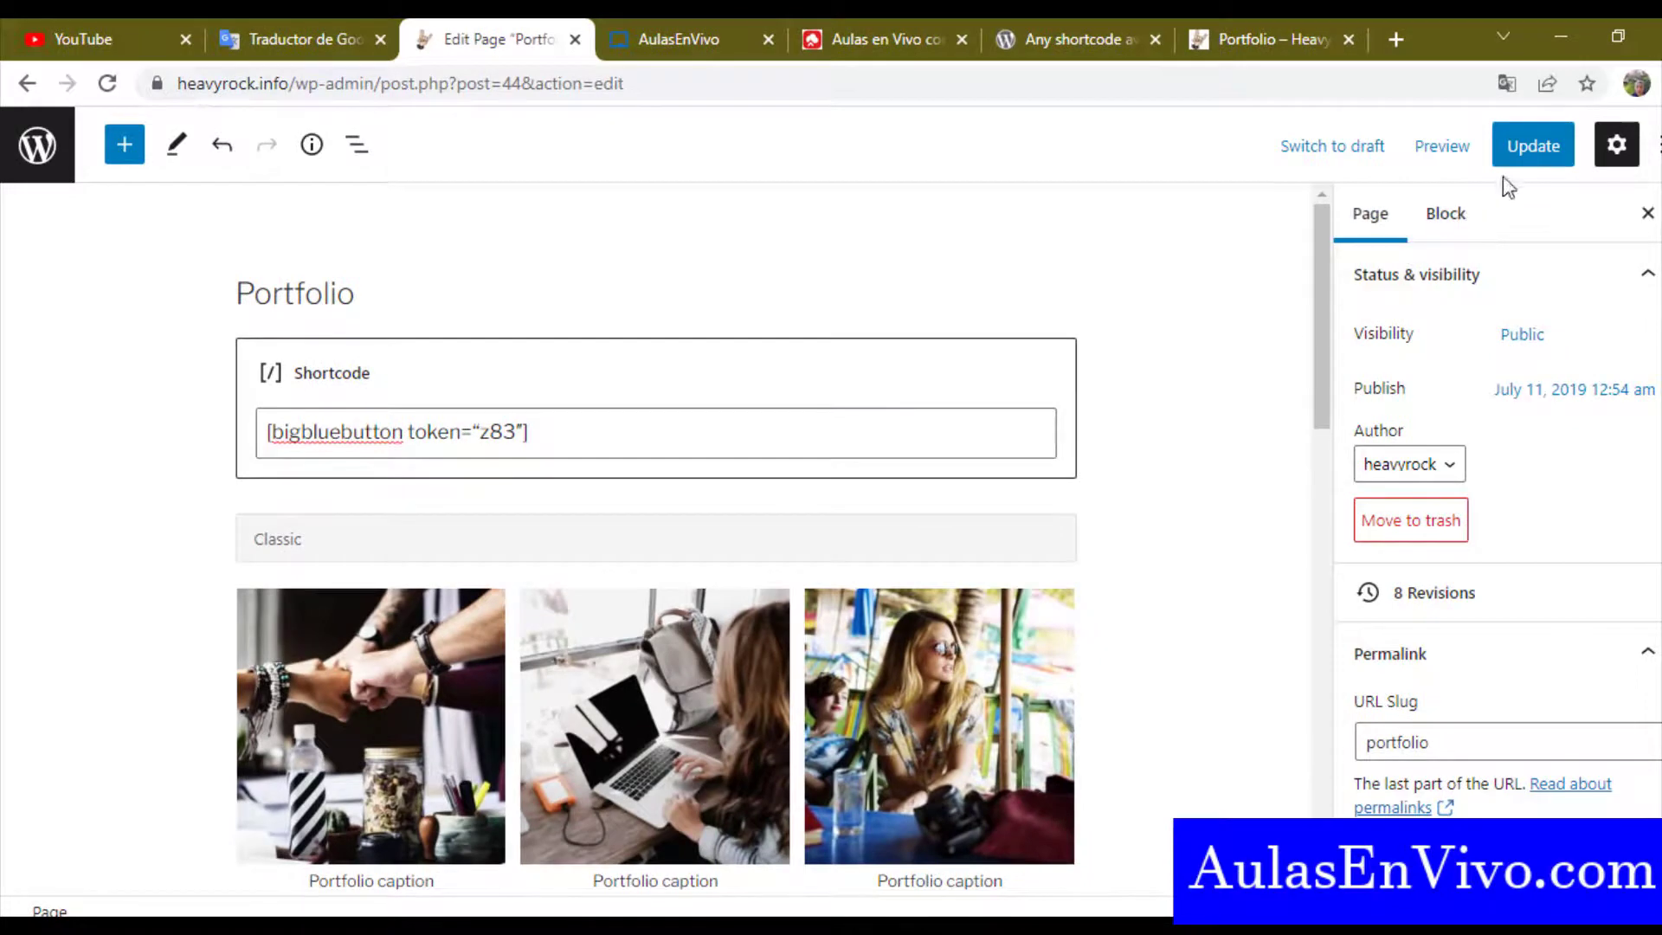
left_click(1522, 159)
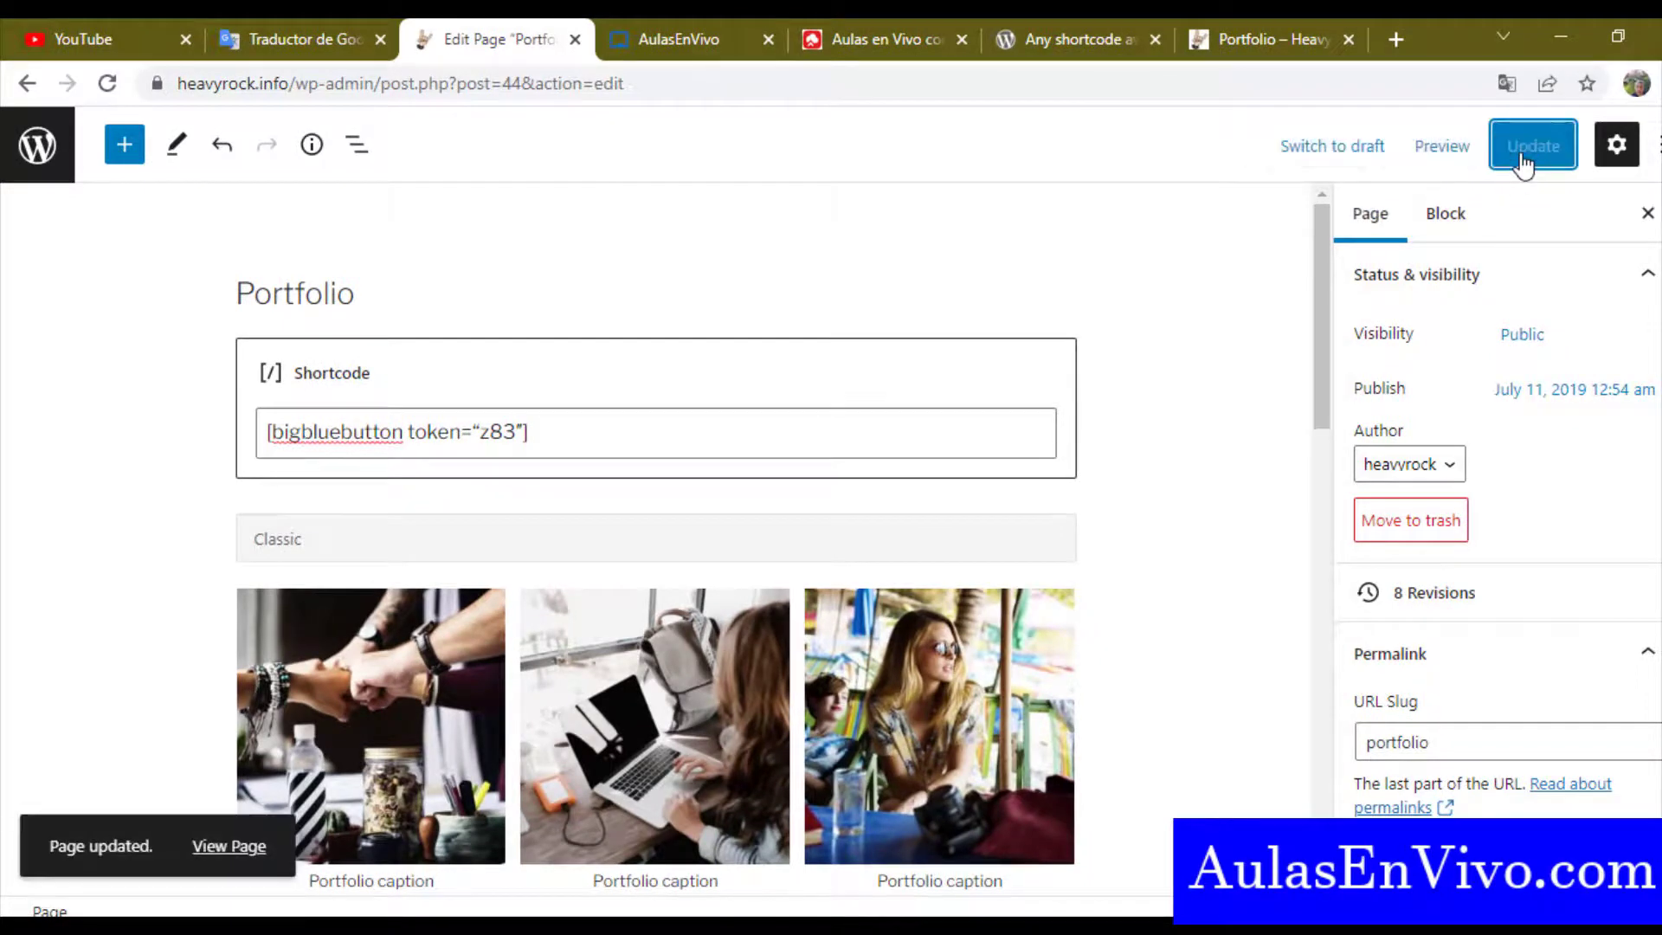
left_click(24, 147)
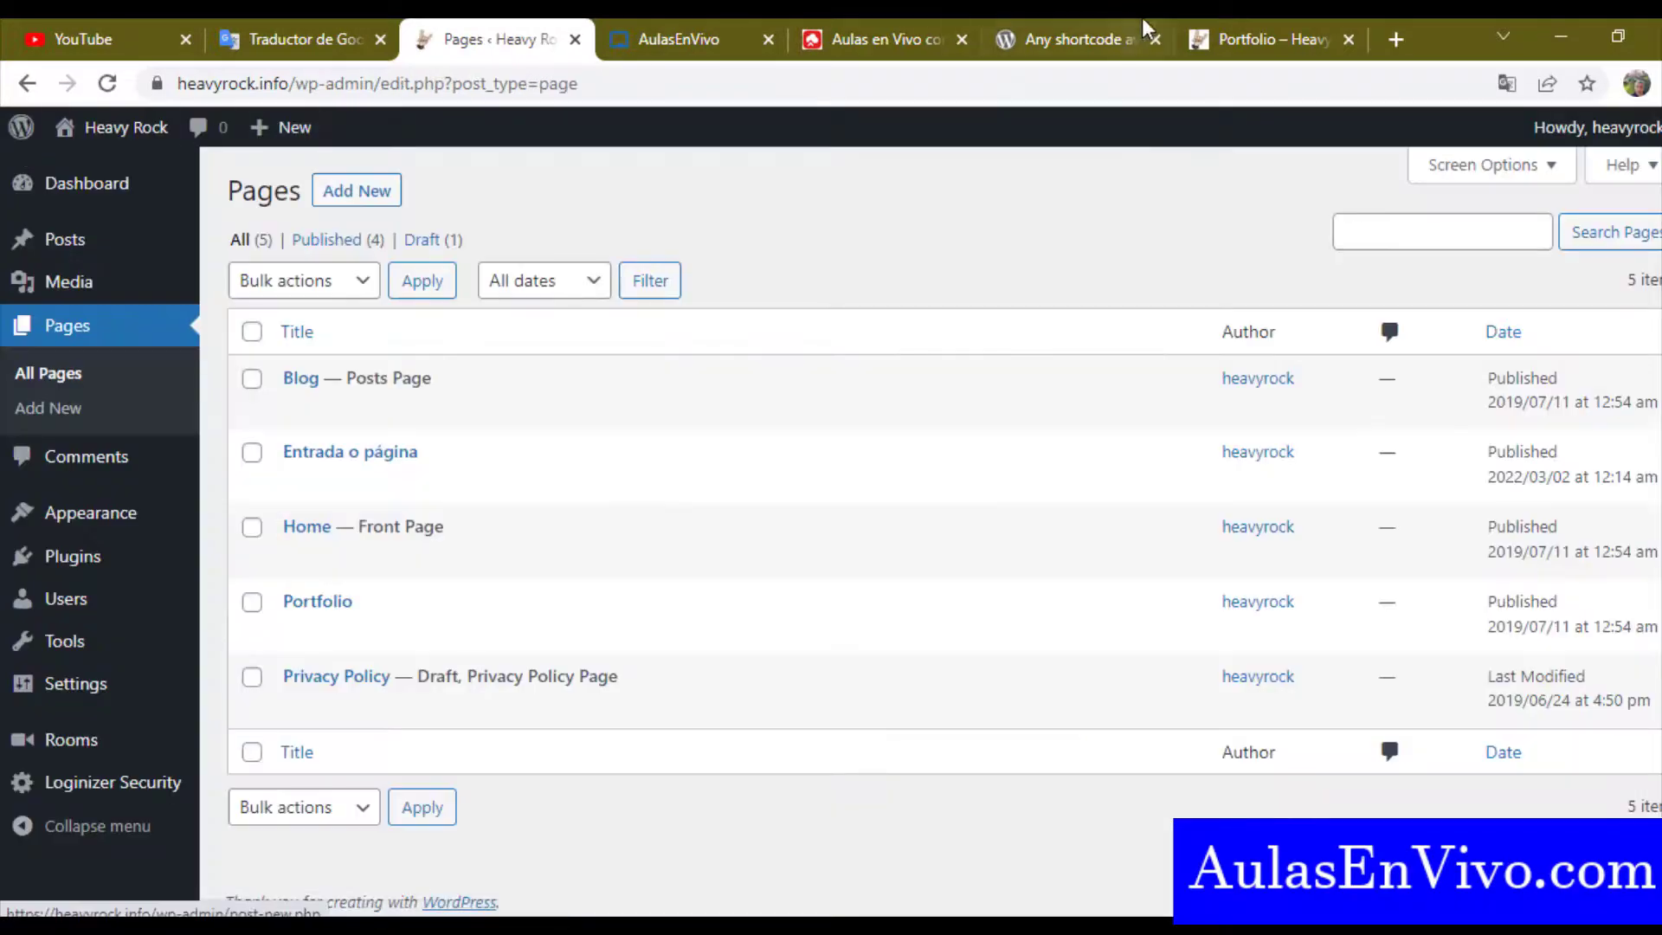
Reload the live Portfolio page in both browsers to show the Name, Access Code and Join form
left_click(1238, 24)
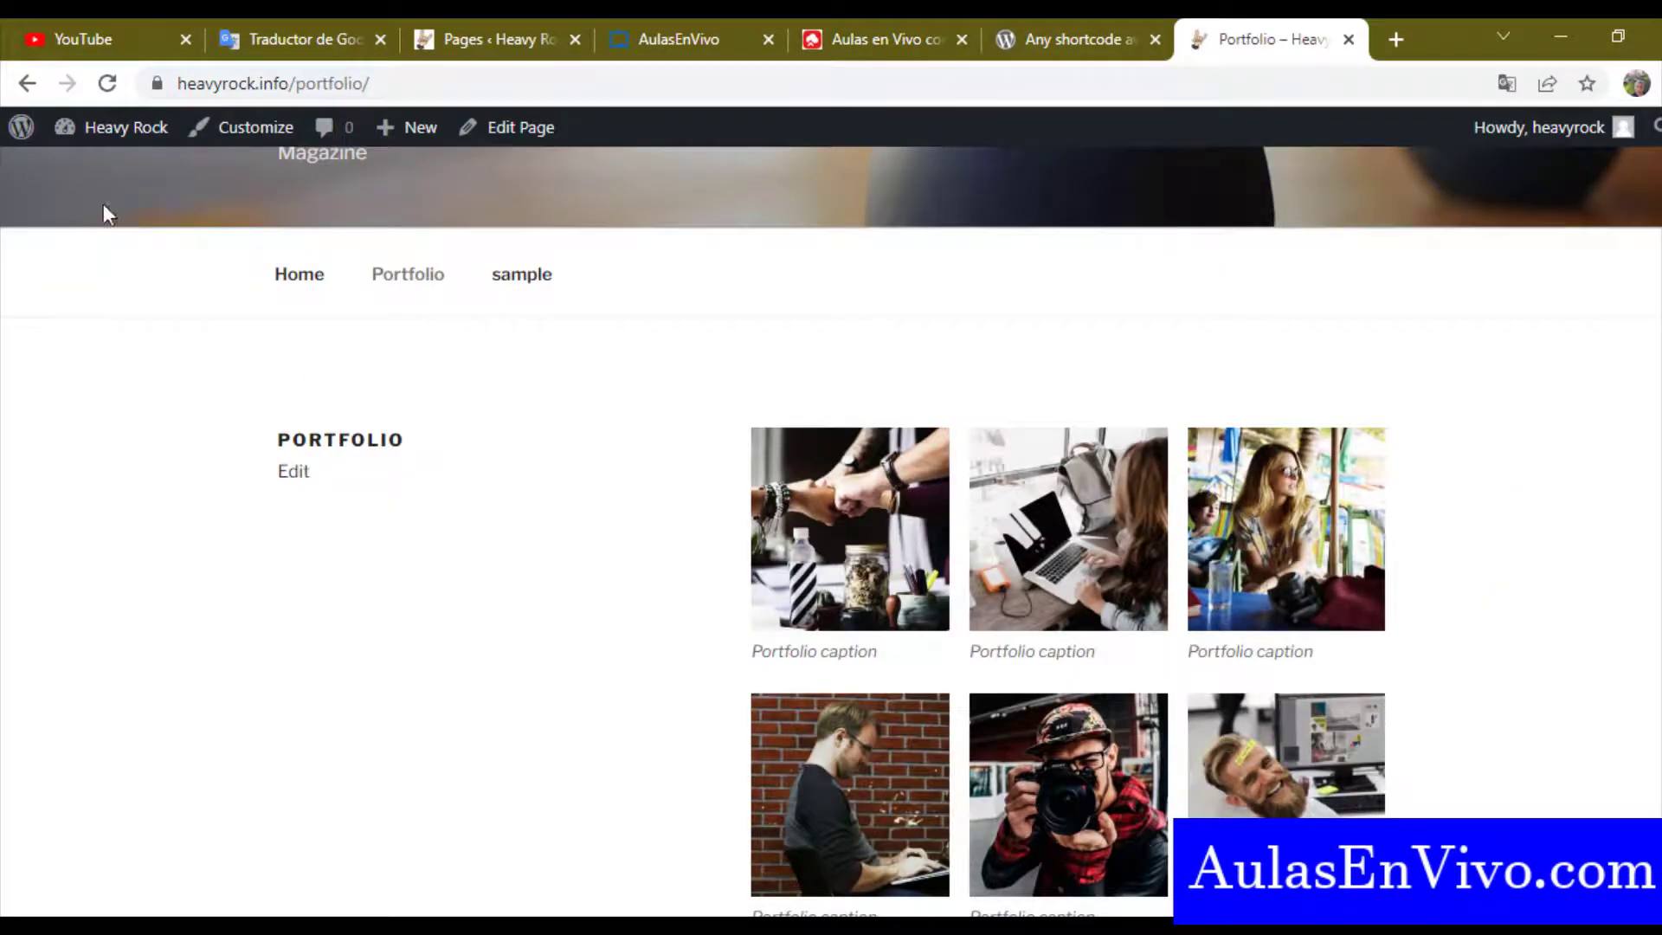
left_click(106, 84)
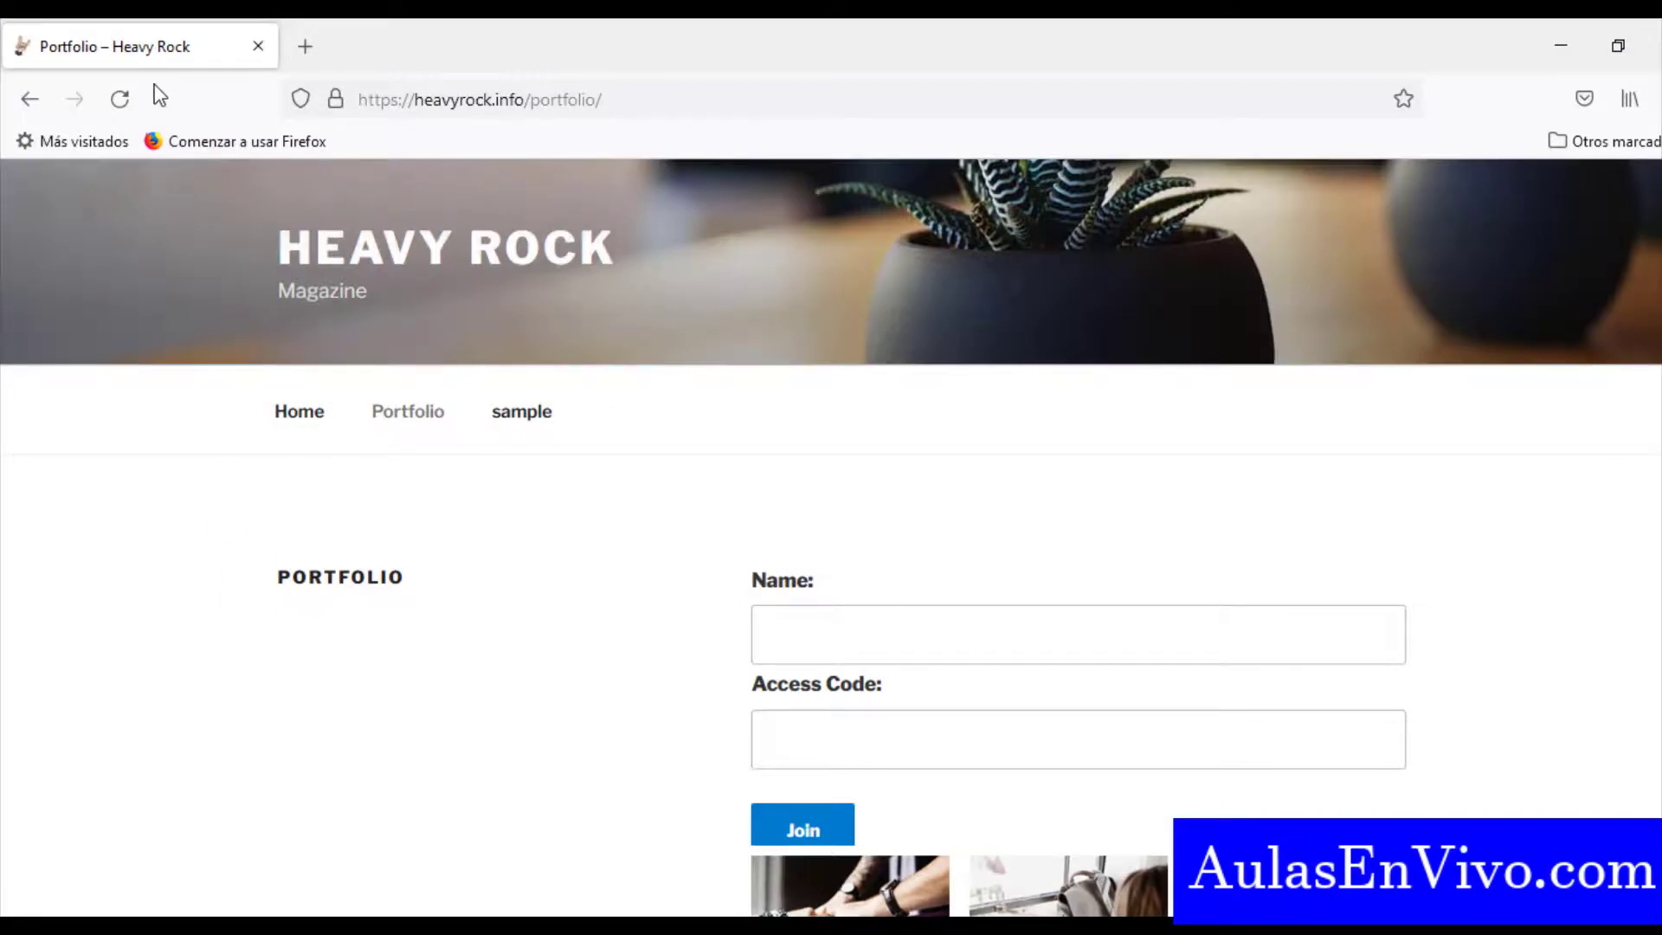
left_click(119, 98)
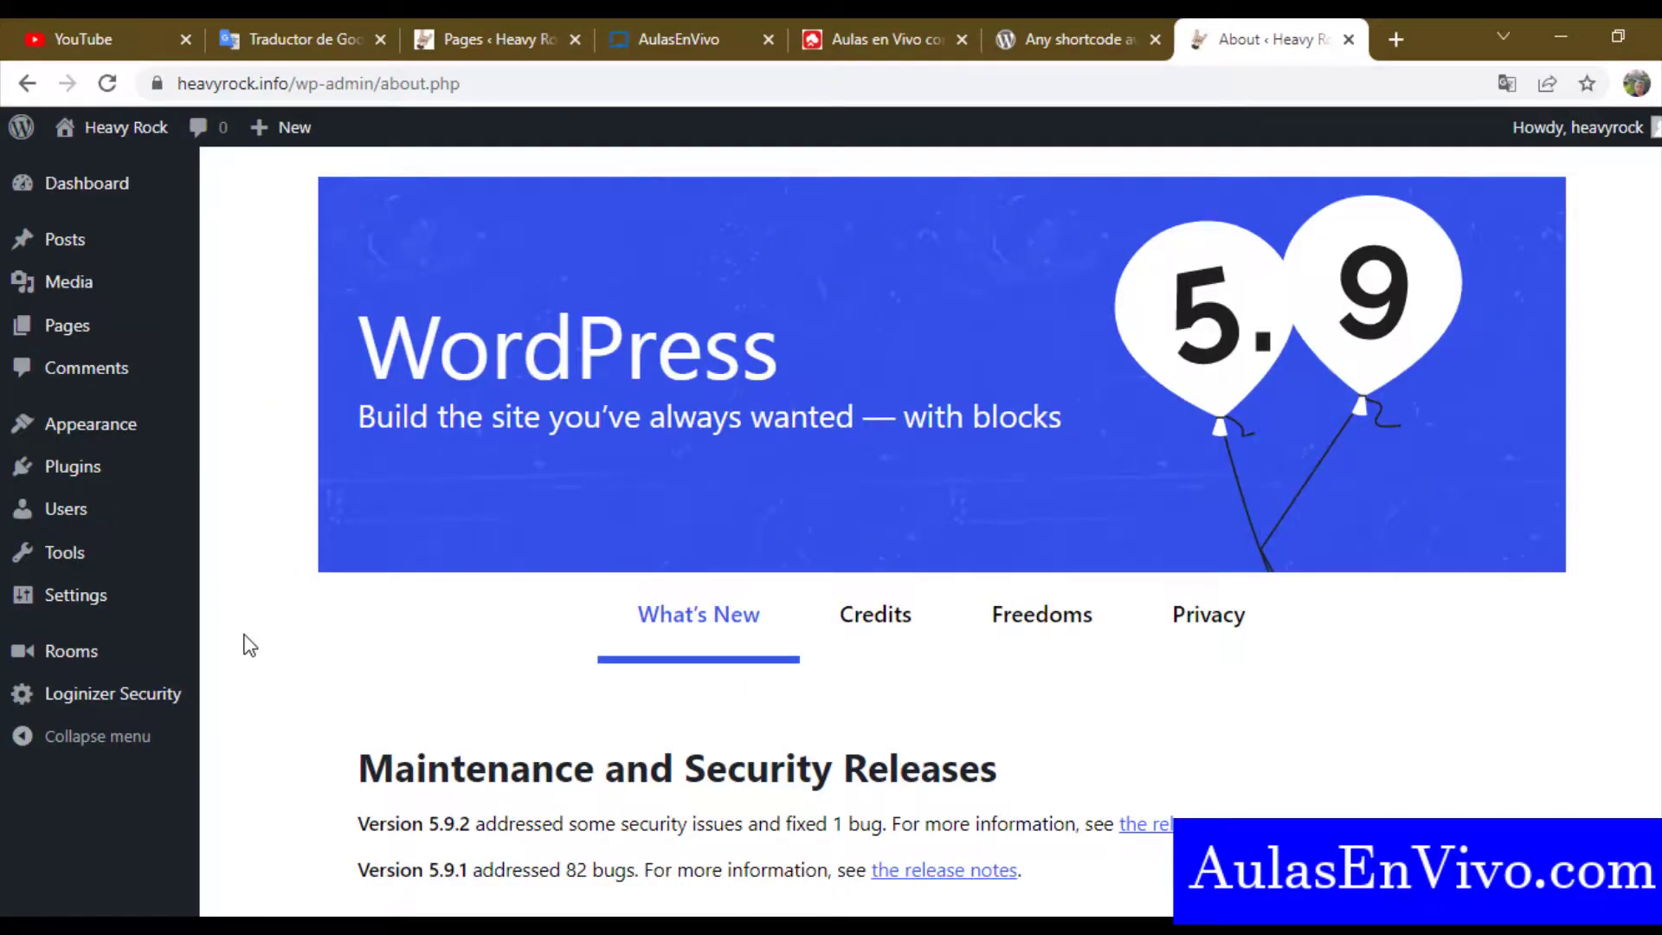
Copy the Test 01 room's moderator code from Rooms > All Rooms
mouse_move(104, 667)
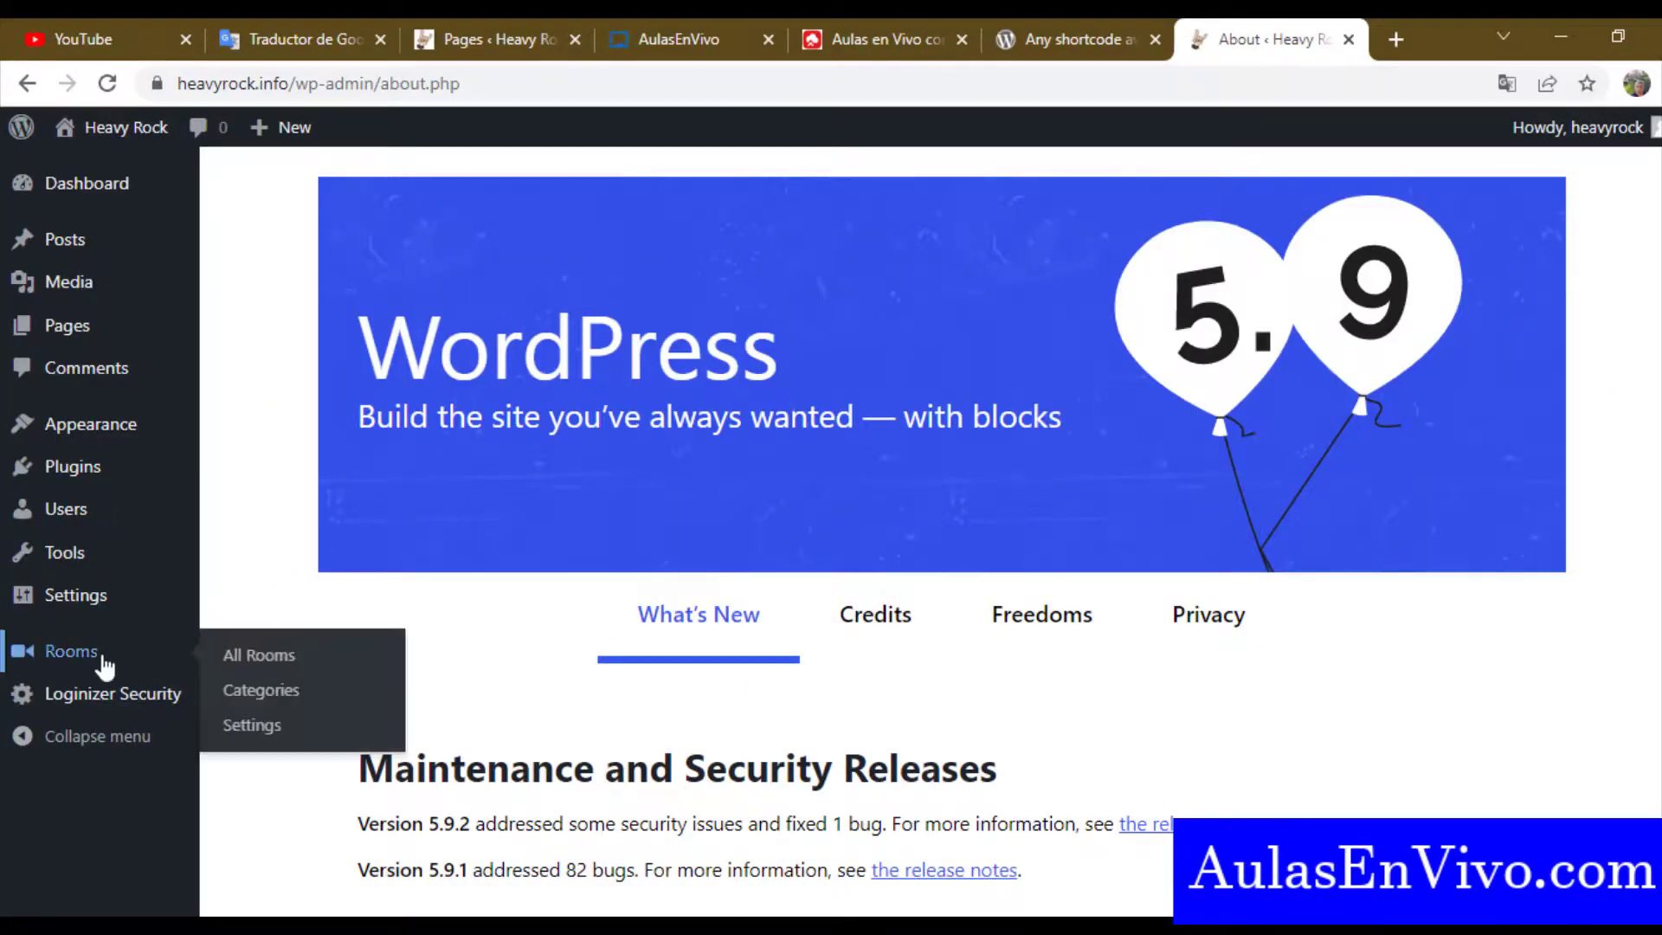
left_click(271, 659)
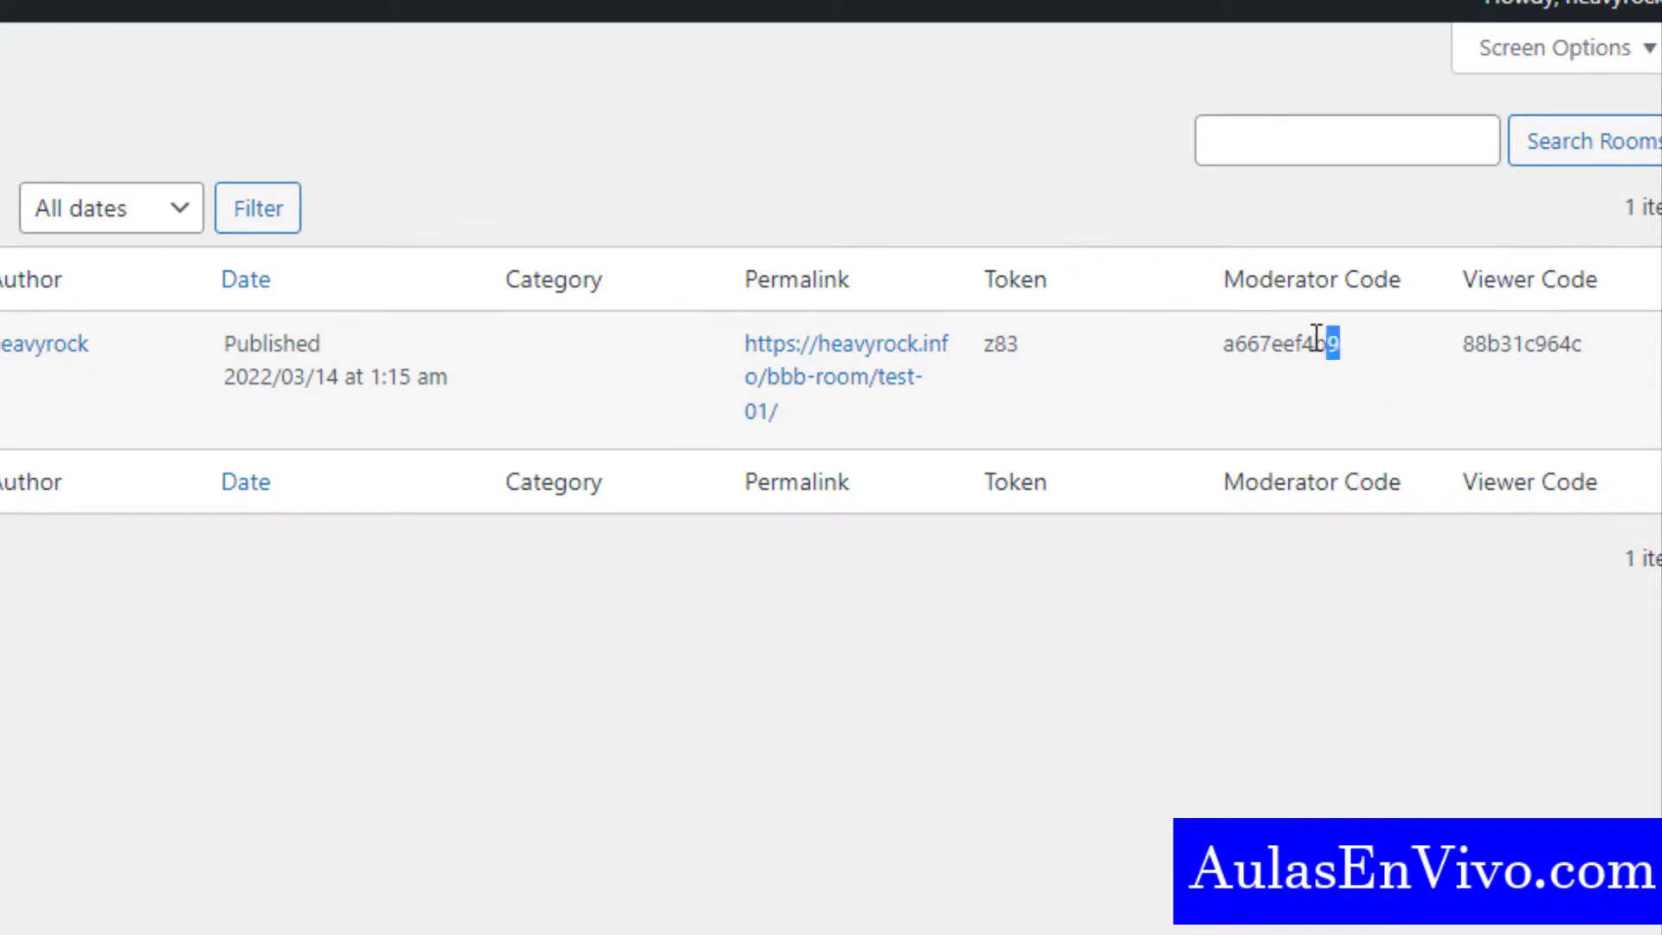
left_click_drag(1316, 337, 1221, 341)
right_click(1280, 349)
left_click(1302, 360)
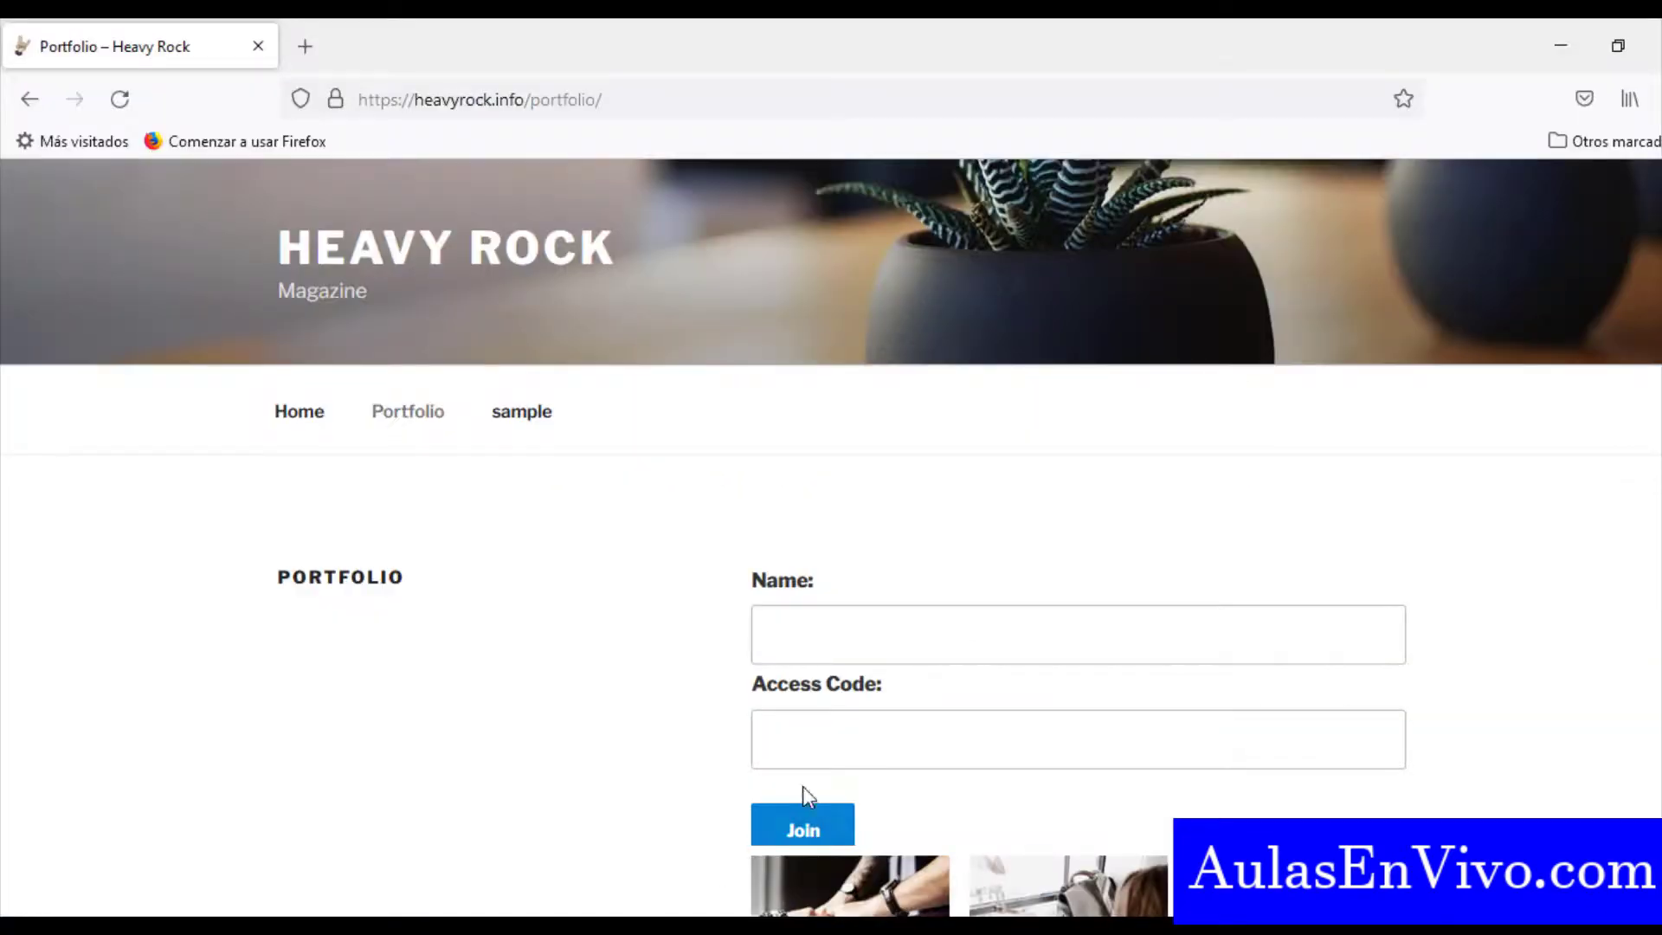
Fill the Portfolio join form with the pasted moderator code and a participant name, then join
left_click(855, 746)
key("ctrl+v")
left_click(856, 636)
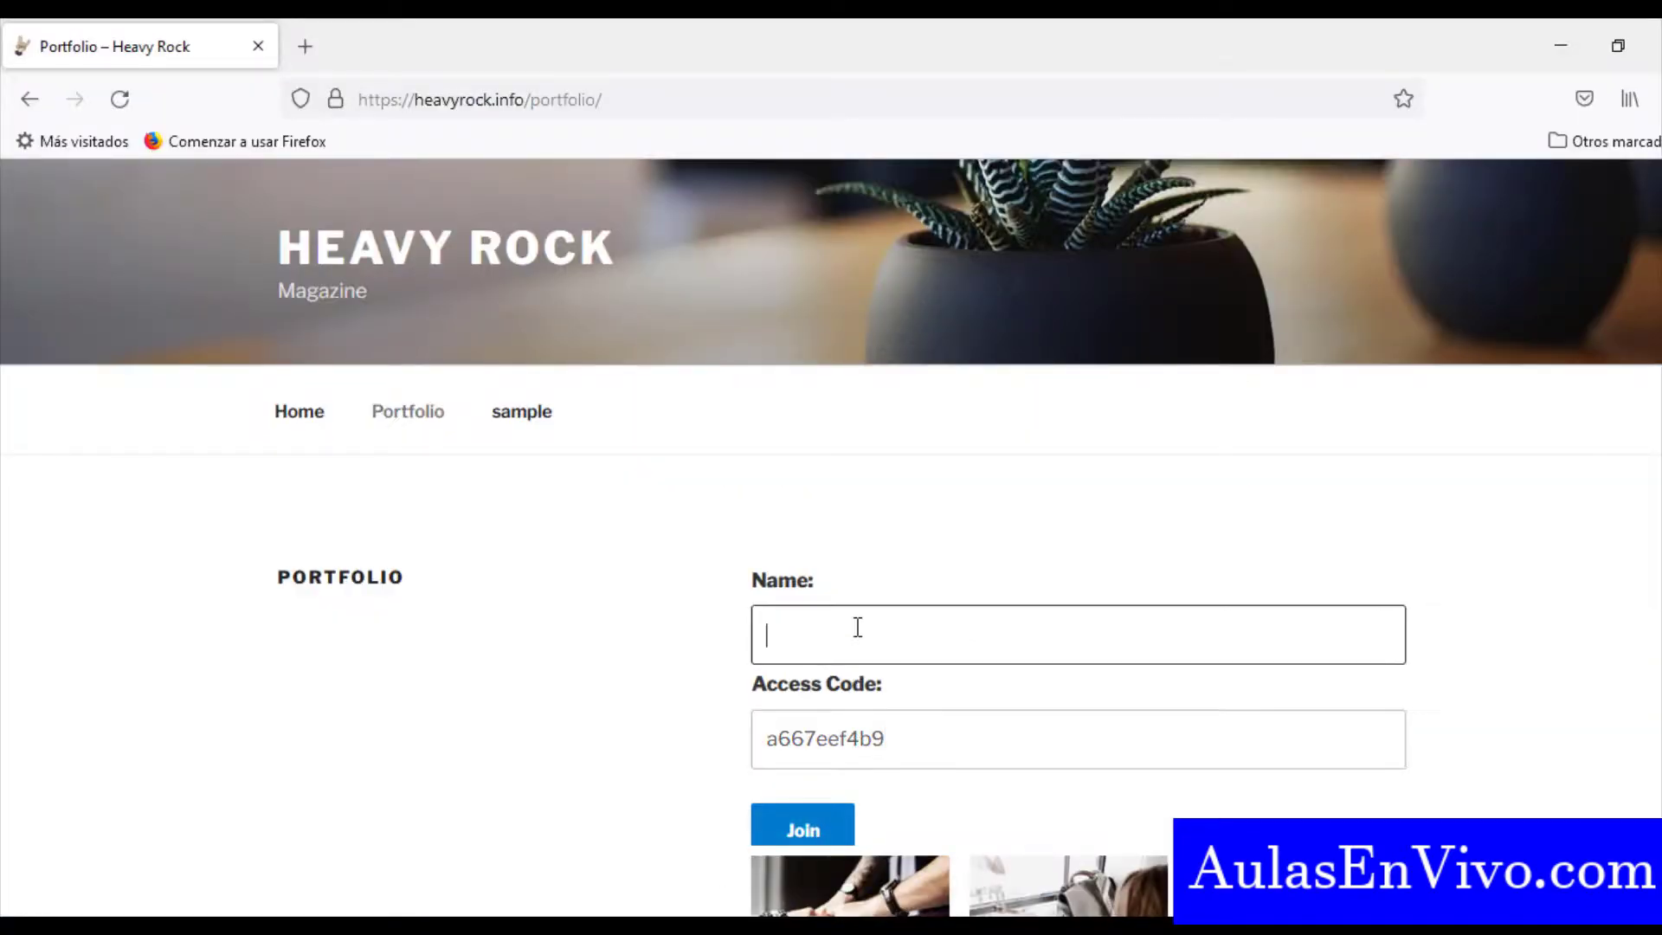
type("Hedyn")
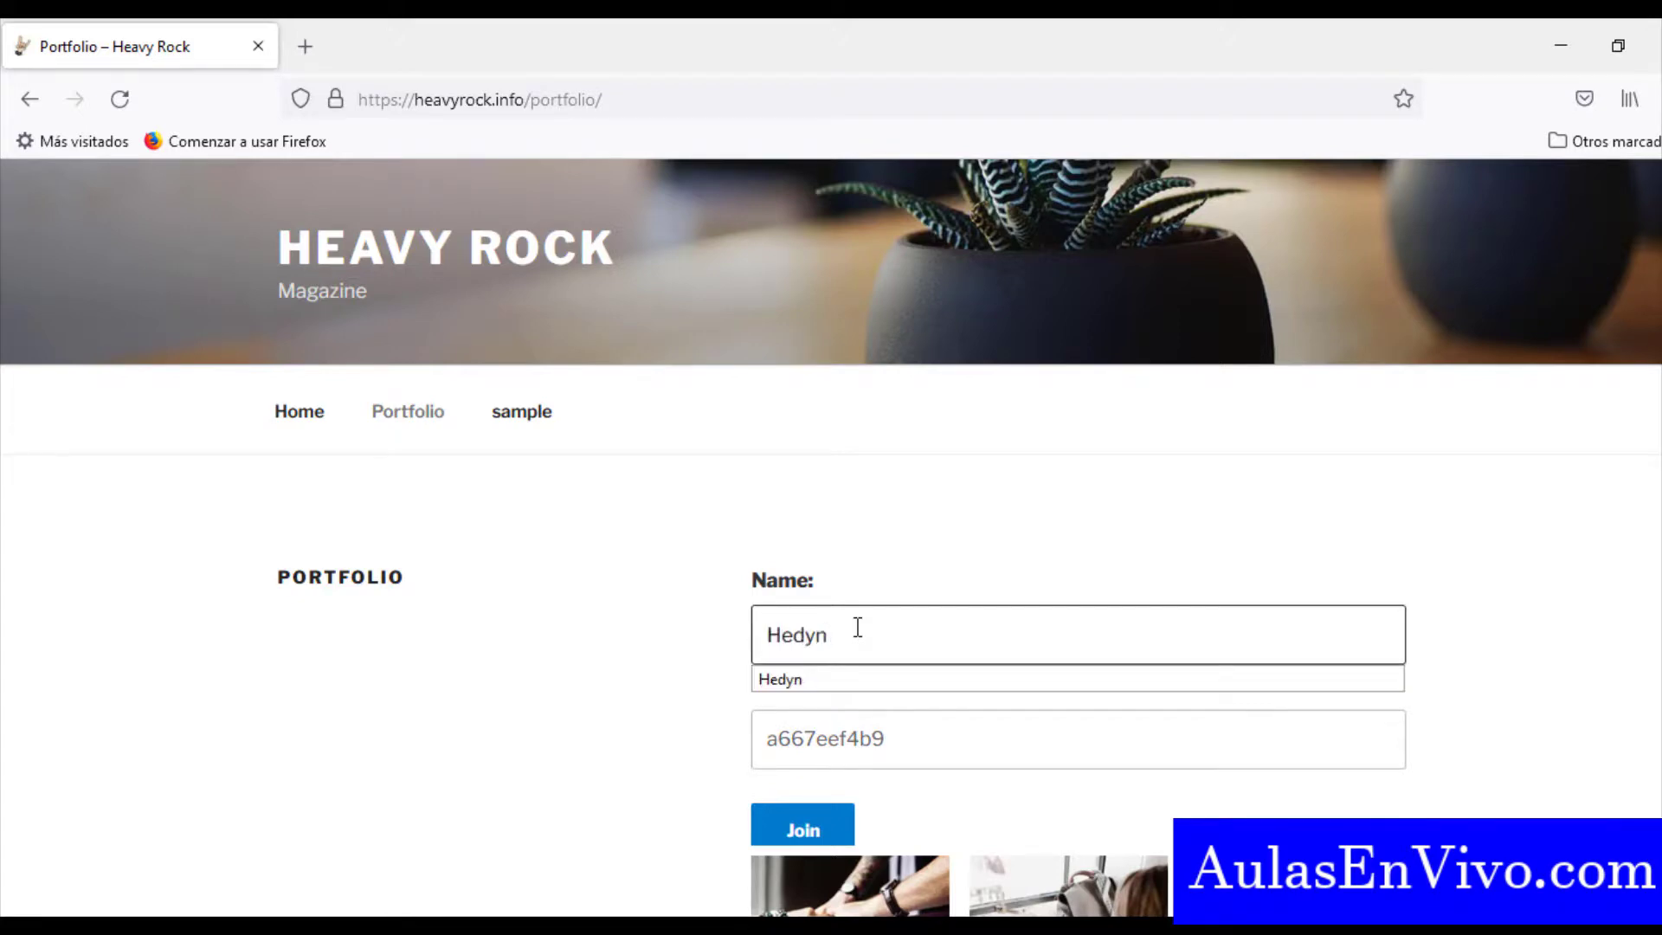
left_click(569, 665)
left_click(815, 840)
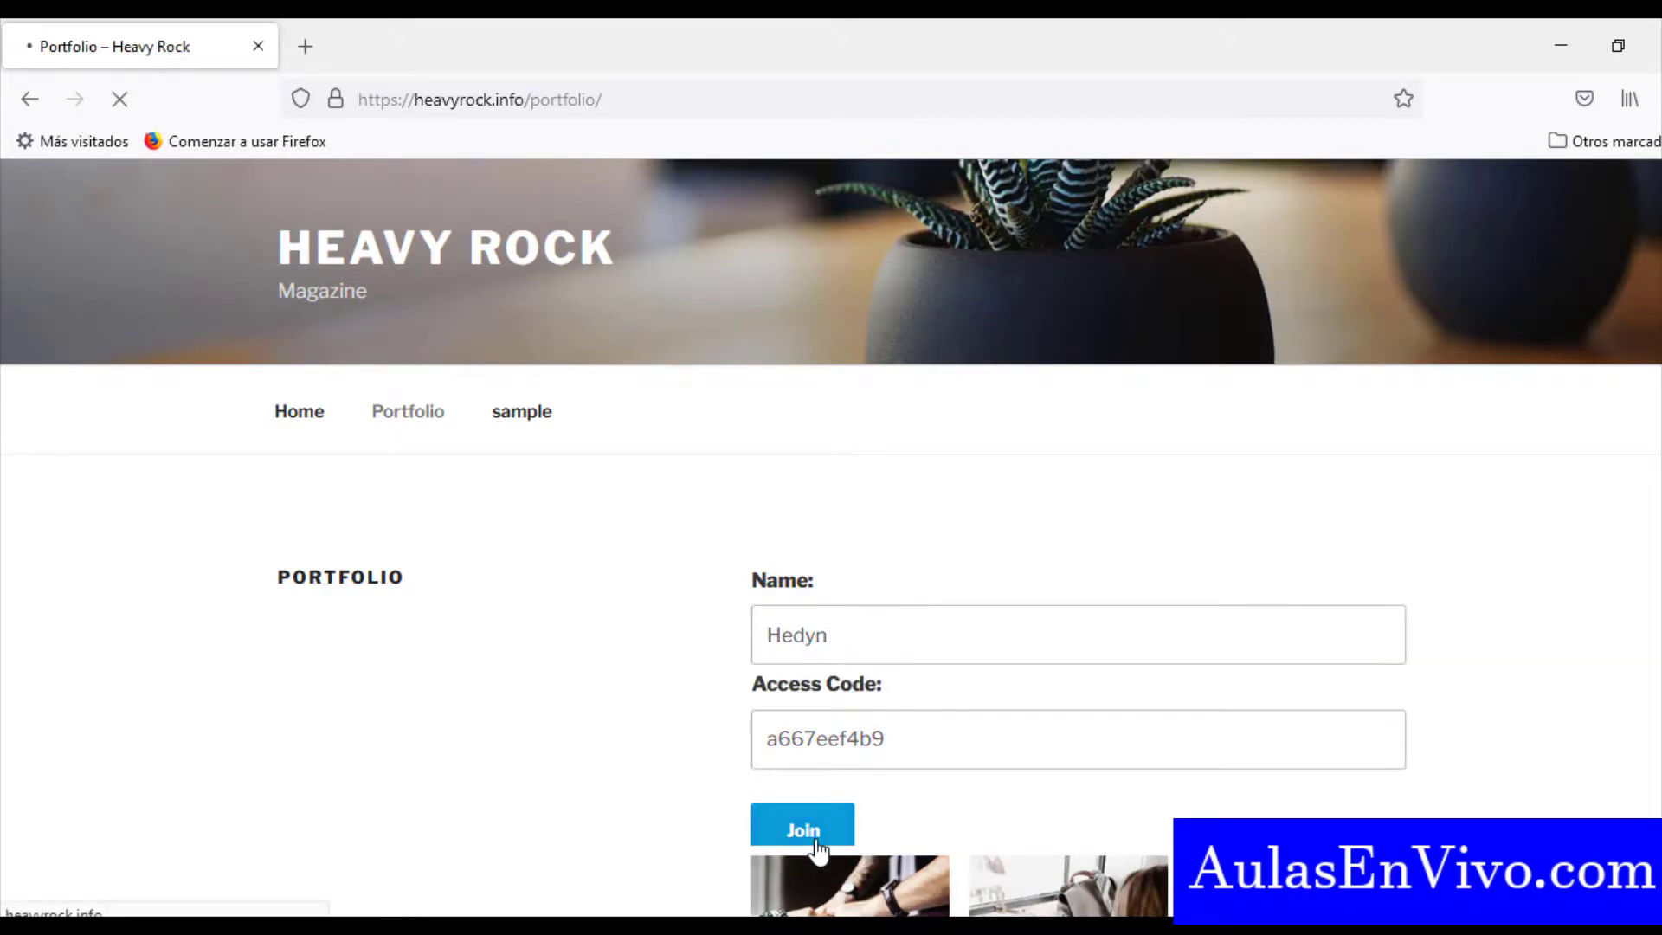